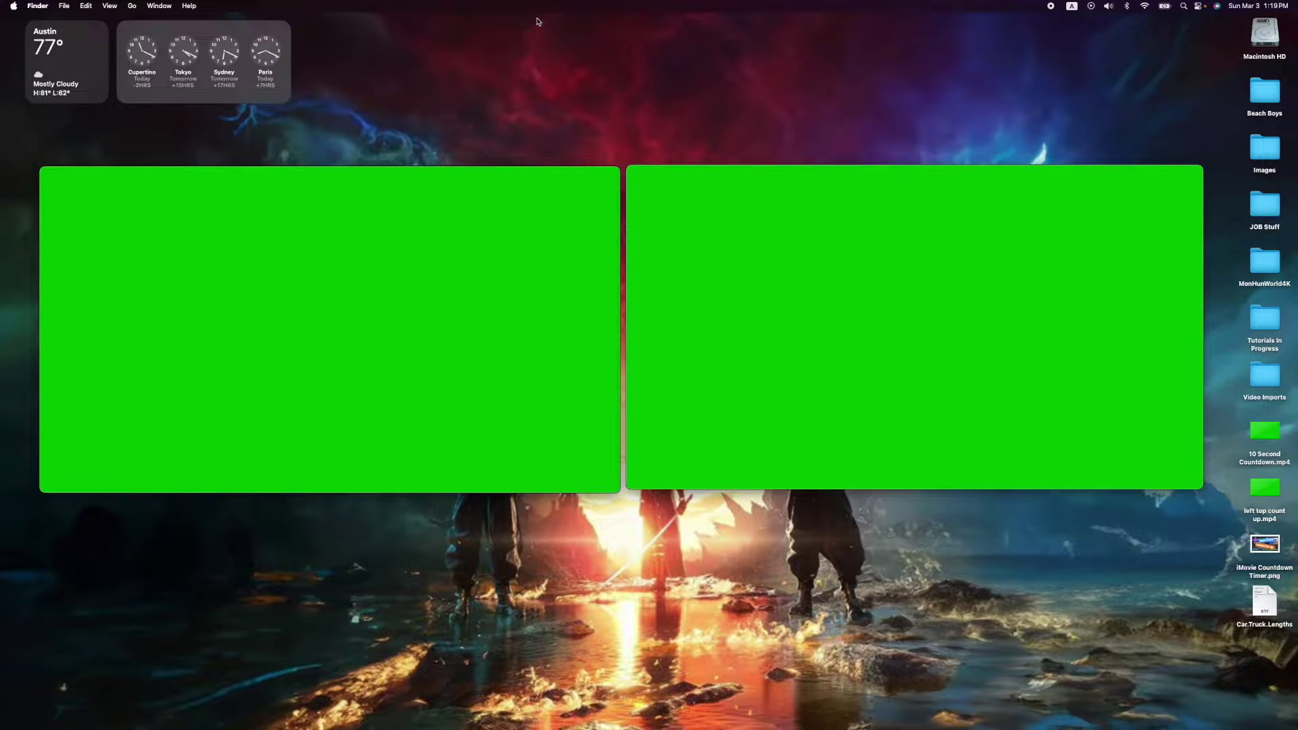
Step: Play the 10 Second Countdown and left top count up sample videos
{"action": "mouse_move", "coordinate": [426, 463]}
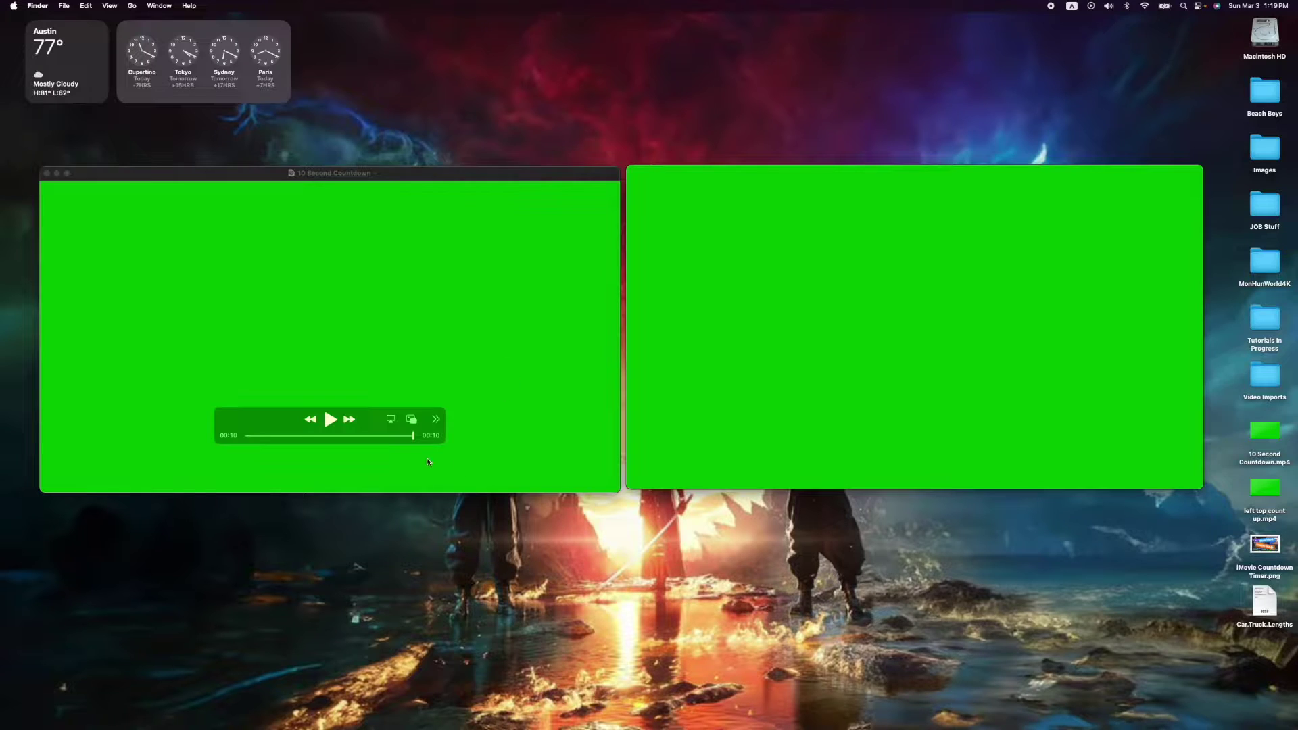
{"action": "left_click", "coordinate": [329, 420]}
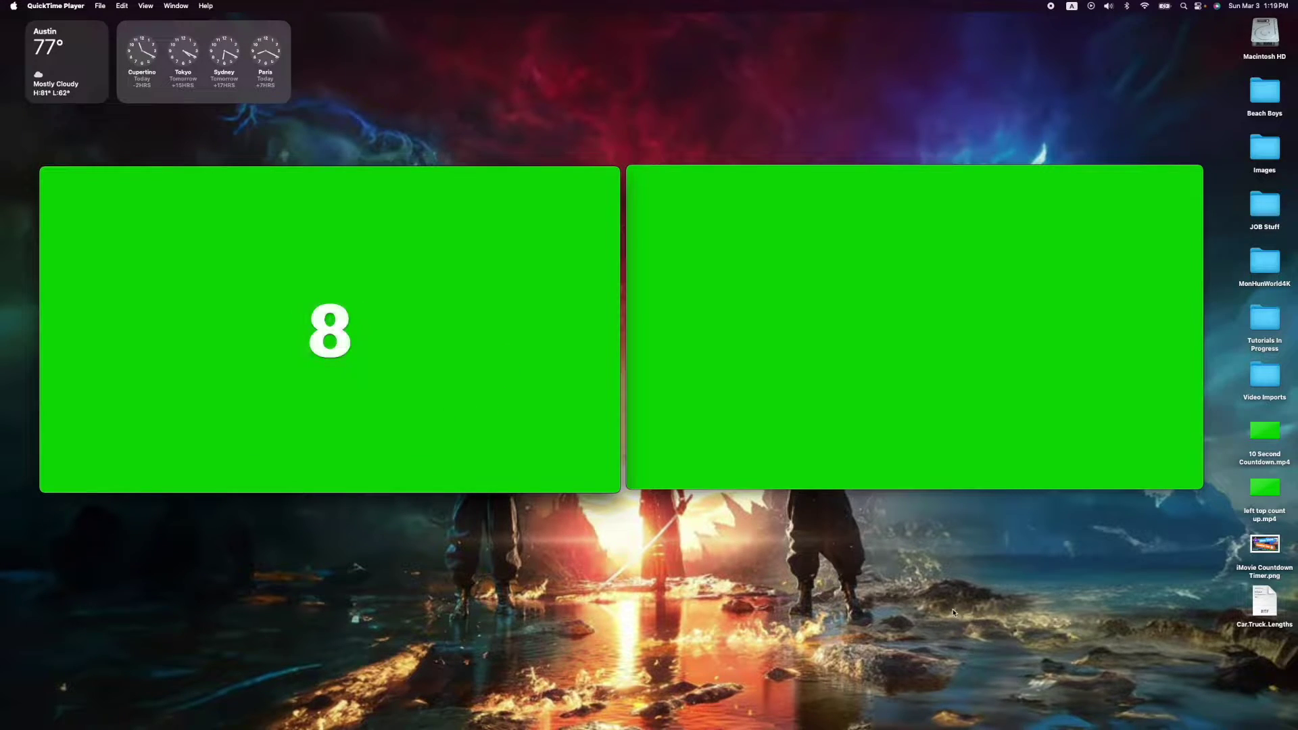
{"action": "mouse_move", "coordinate": [865, 413]}
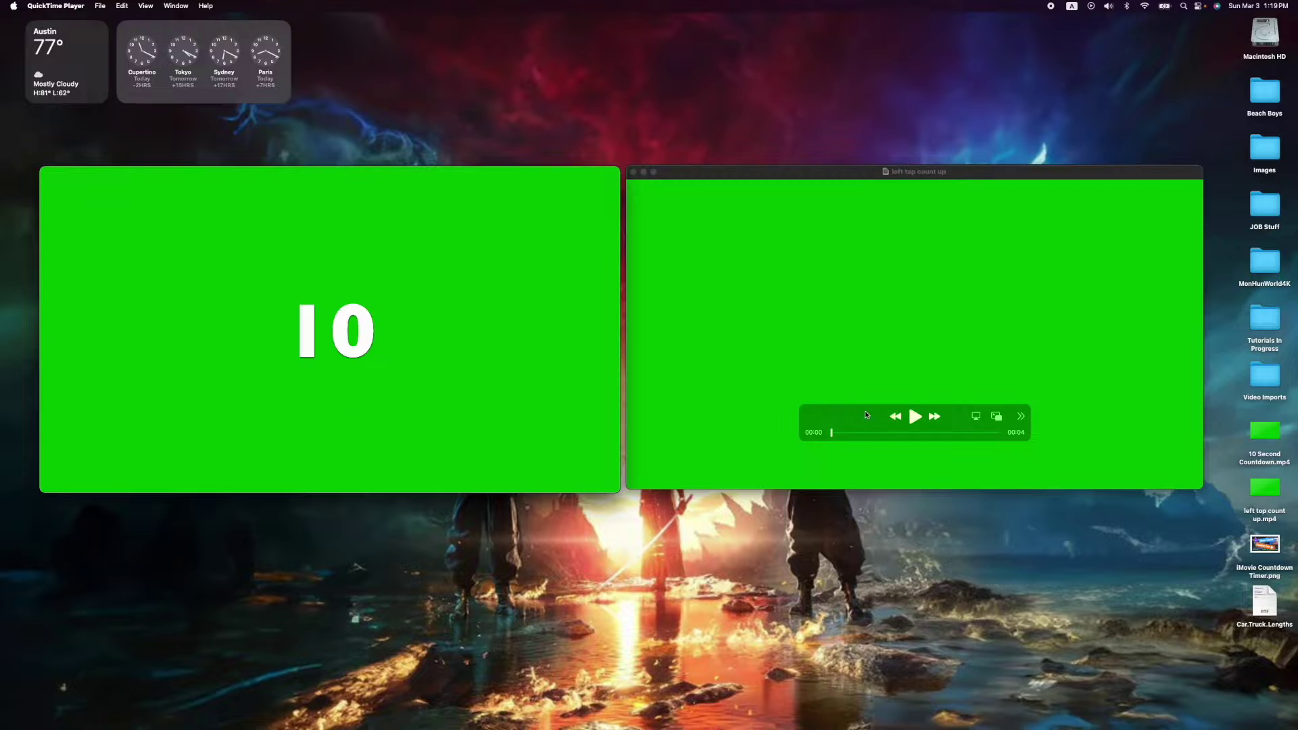
{"action": "left_click", "coordinate": [914, 416]}
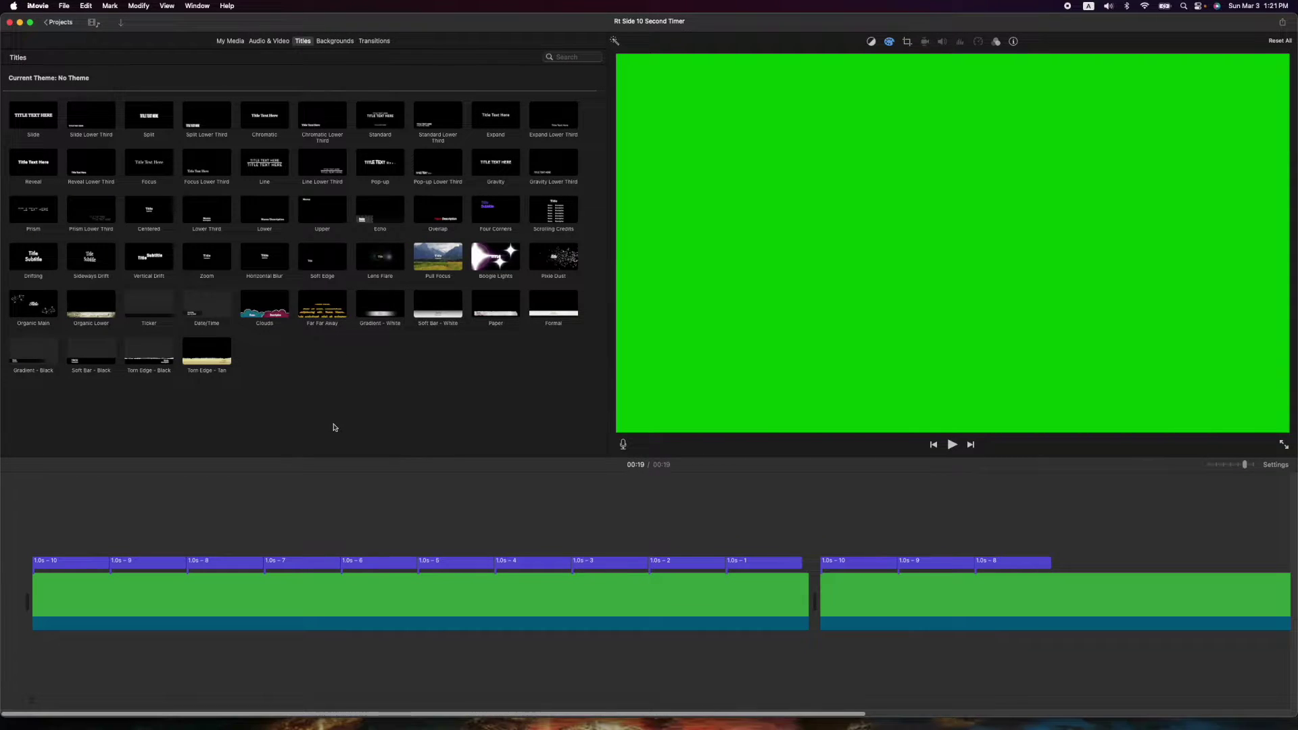
Step: Switch to iMovie and play back the first green-screen countdown in the Rt Side 10 Second Timer project from its start
{"action": "left_click", "coordinate": [245, 605]}
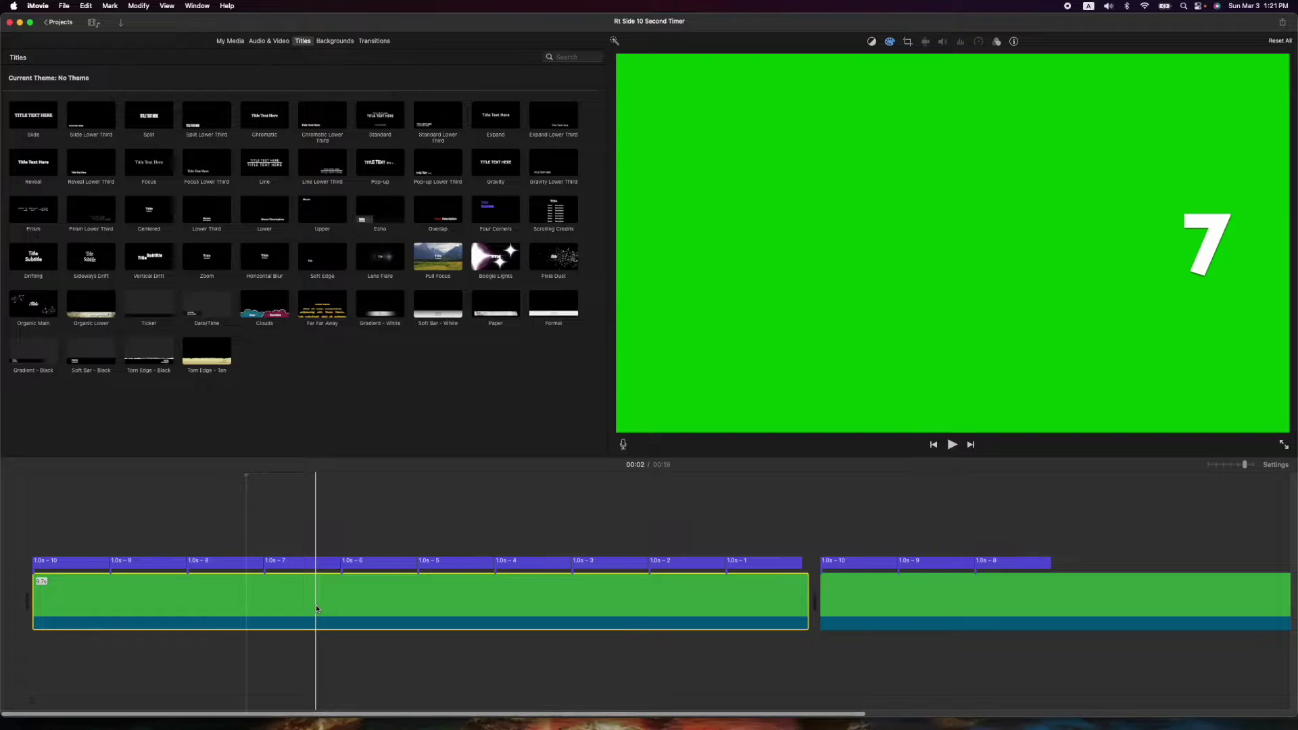
{"action": "left_click", "coordinate": [81, 561]}
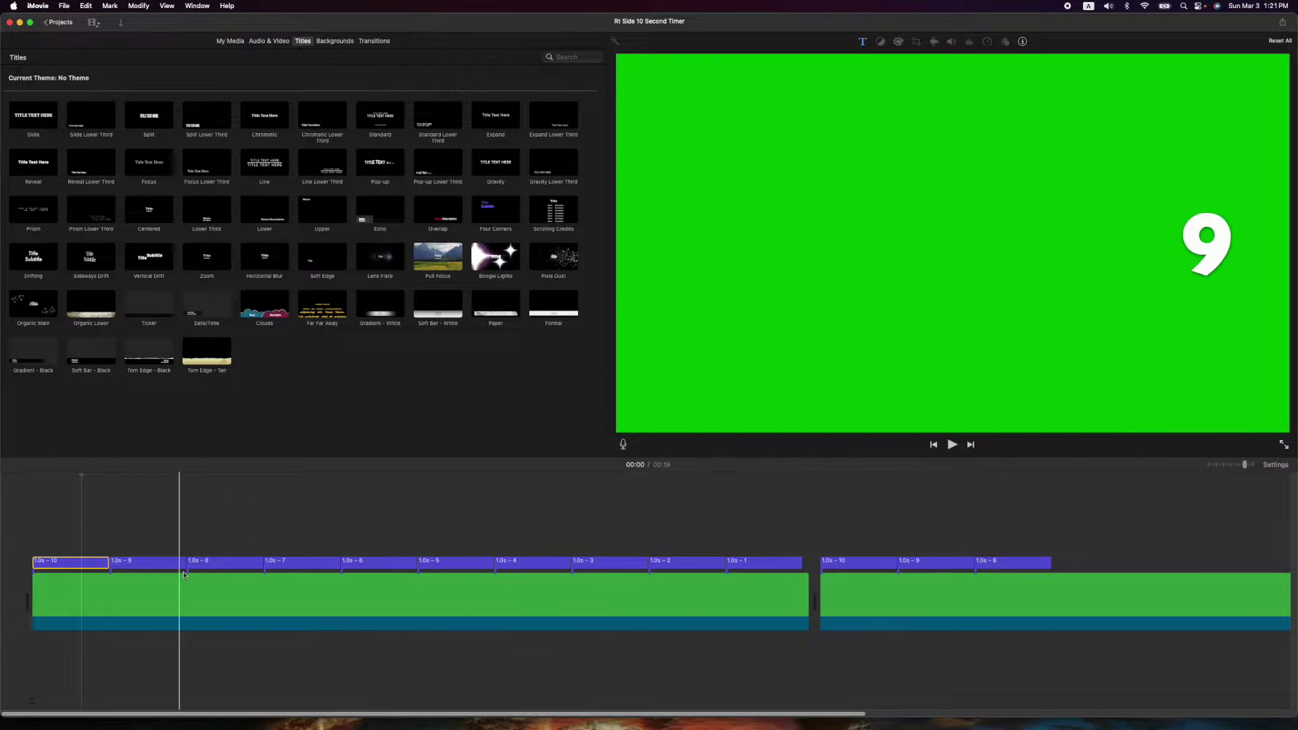
{"action": "left_click", "coordinate": [29, 542]}
{"action": "key", "text": "space"}
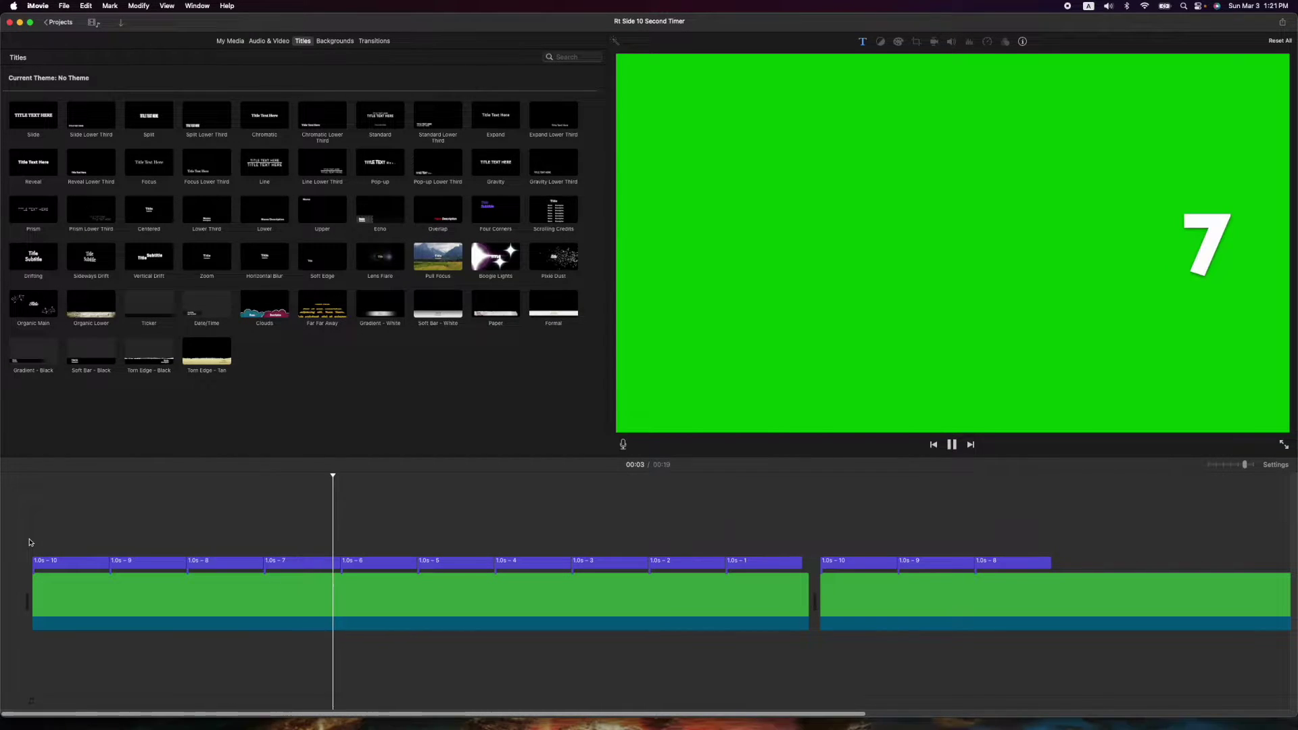
{"action": "key", "text": "space"}
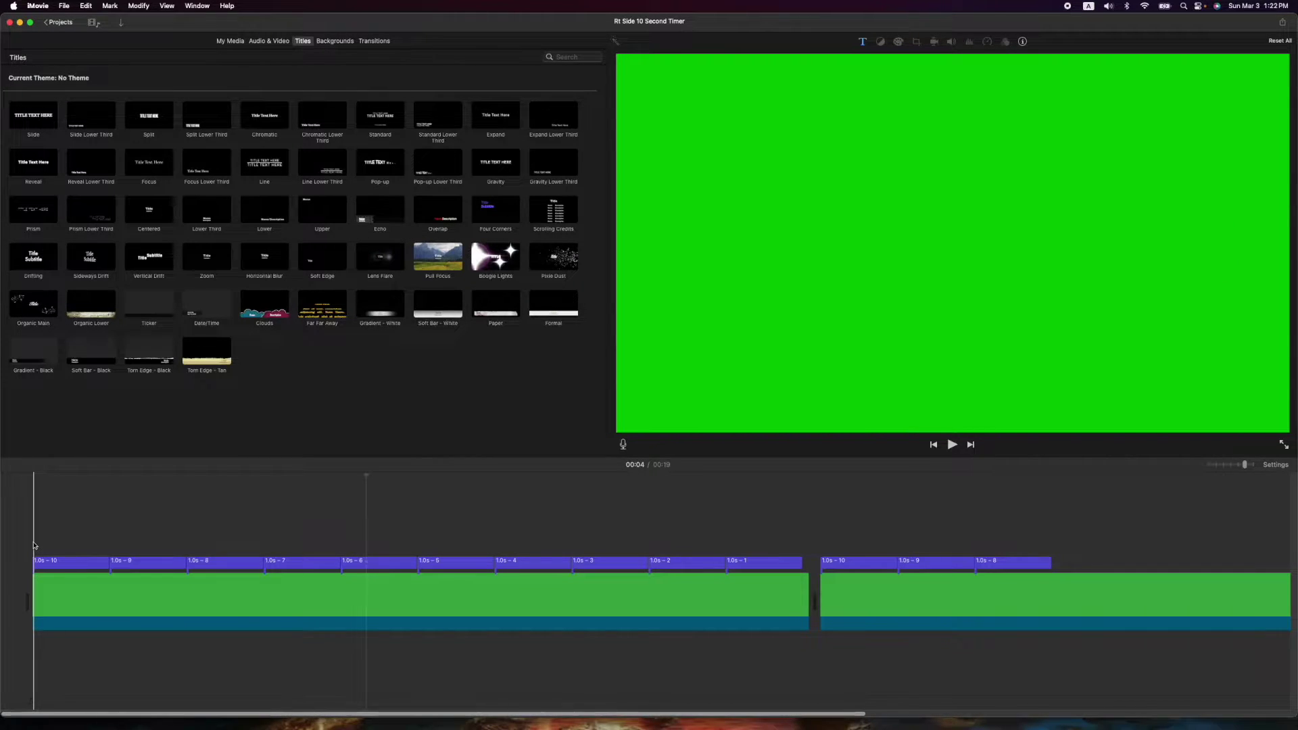
{"action": "key", "text": "space"}
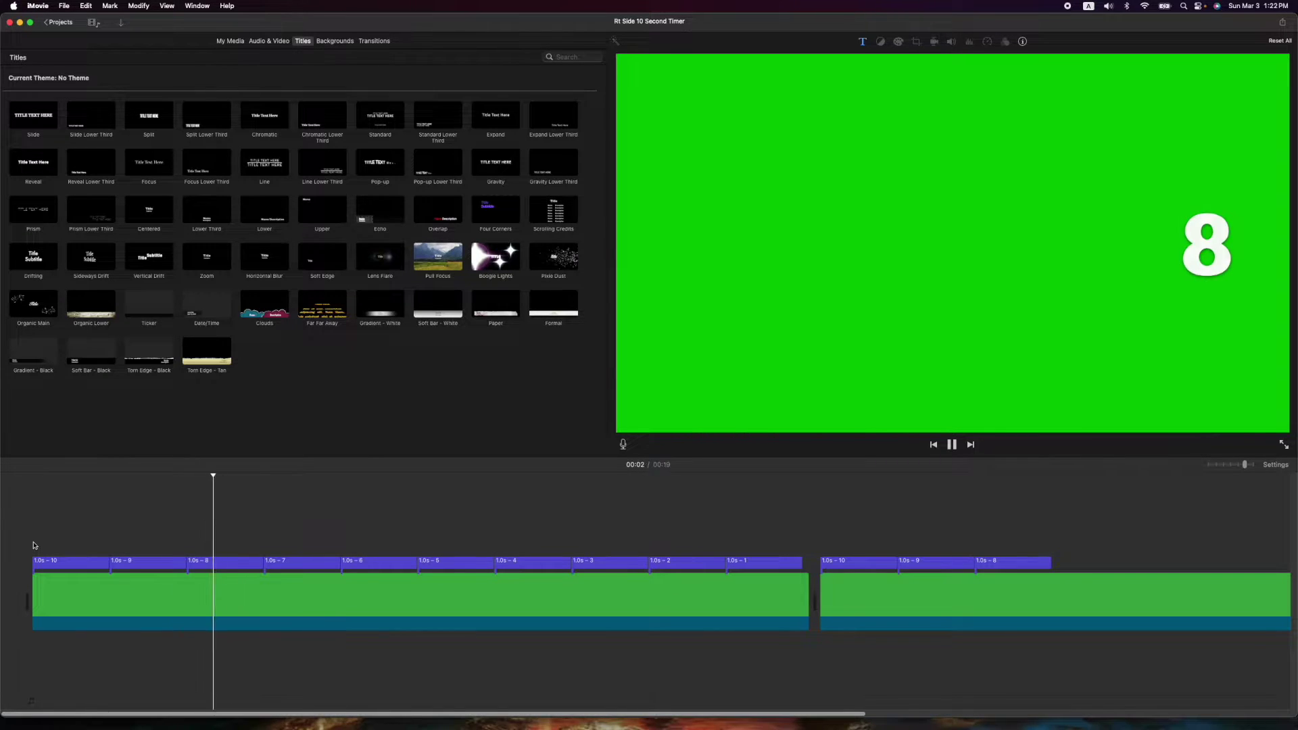
{"action": "key", "text": "space"}
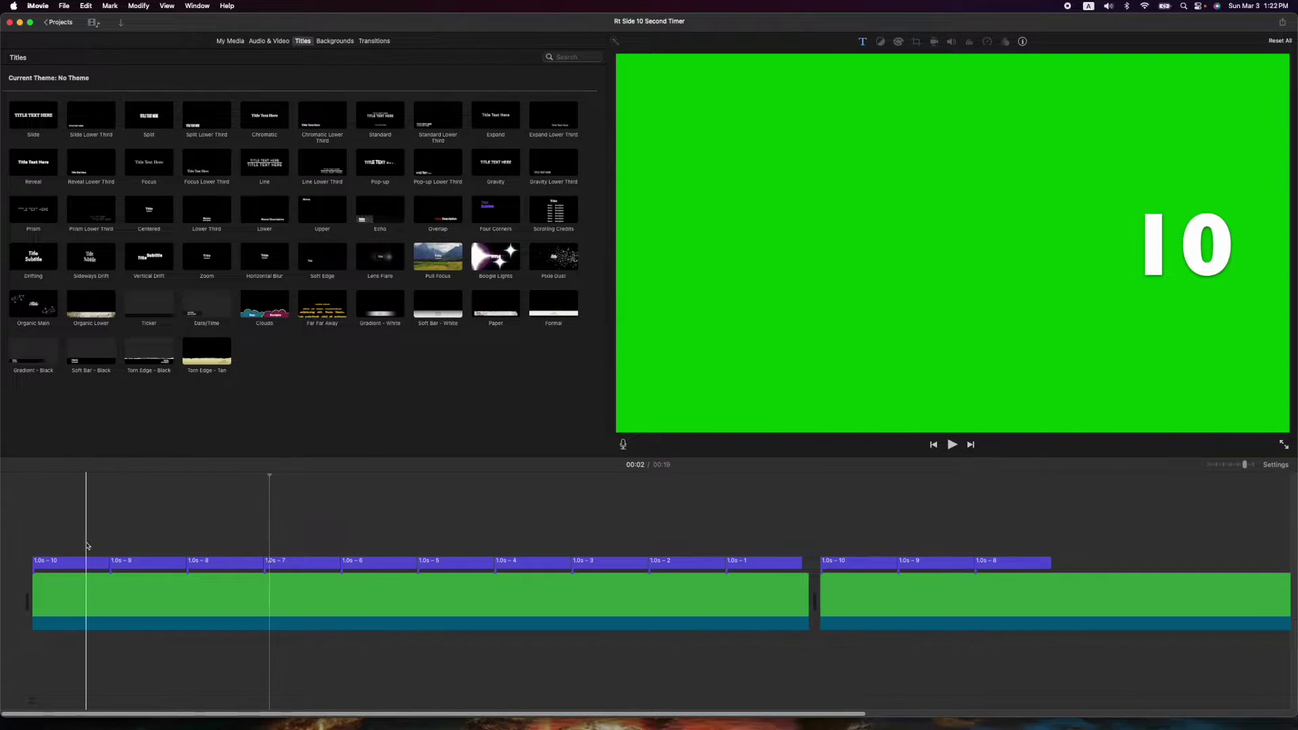
Step: Inspect the duration settings of the 10 and 9 titles in the first countdown
{"action": "left_click", "coordinate": [84, 567]}
{"action": "double_click", "coordinate": [85, 566]}
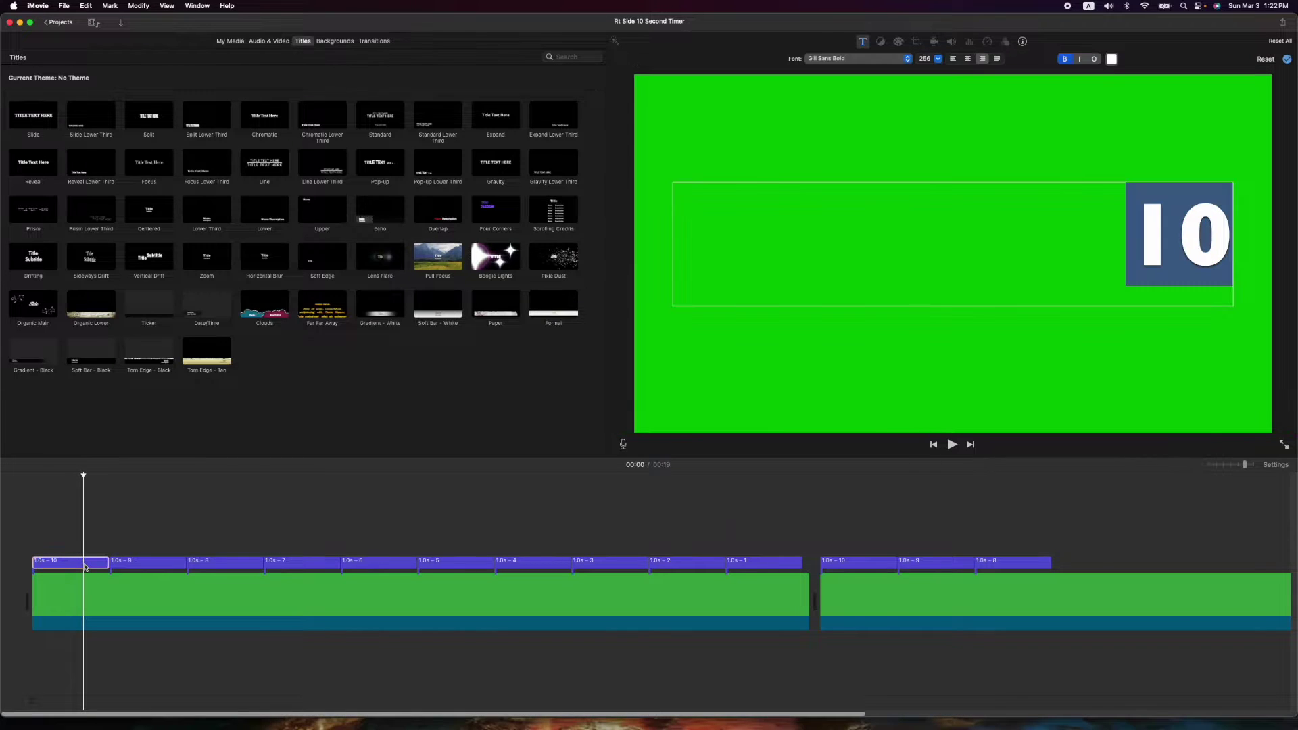
{"action": "left_click", "coordinate": [1022, 42]}
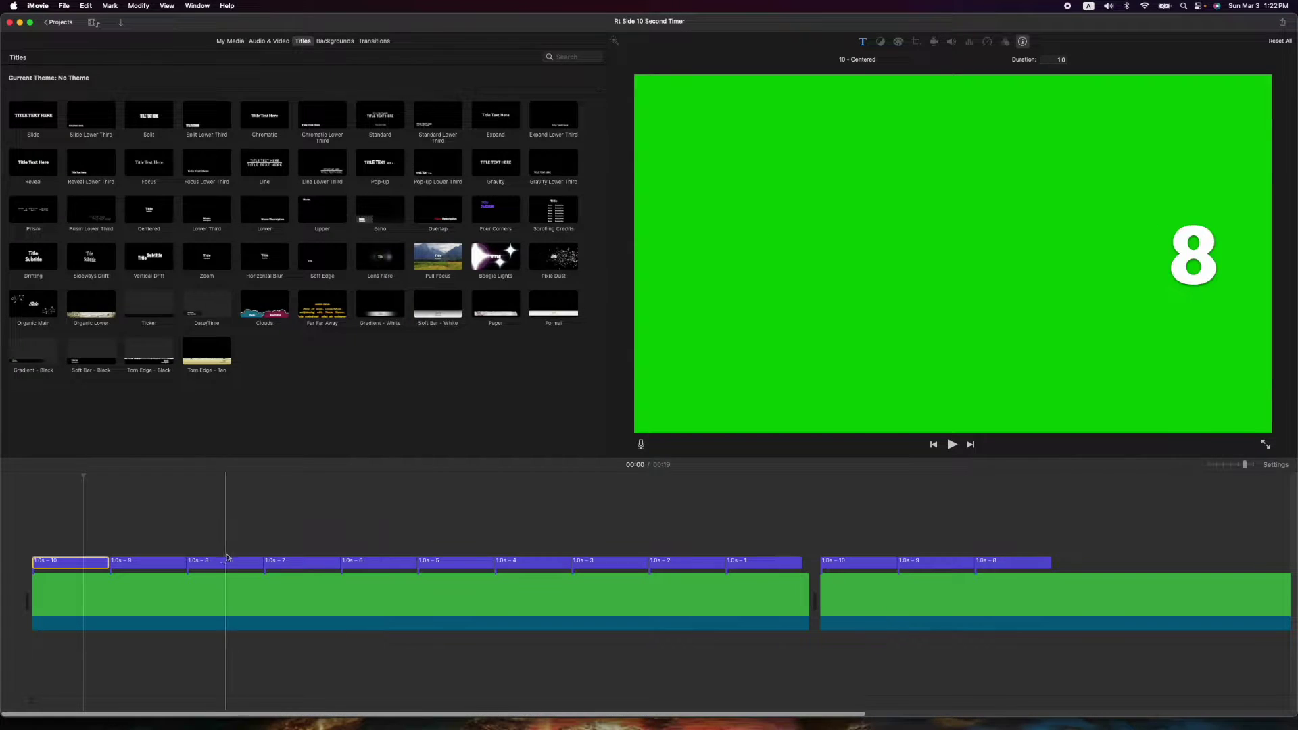
{"action": "double_click", "coordinate": [140, 566]}
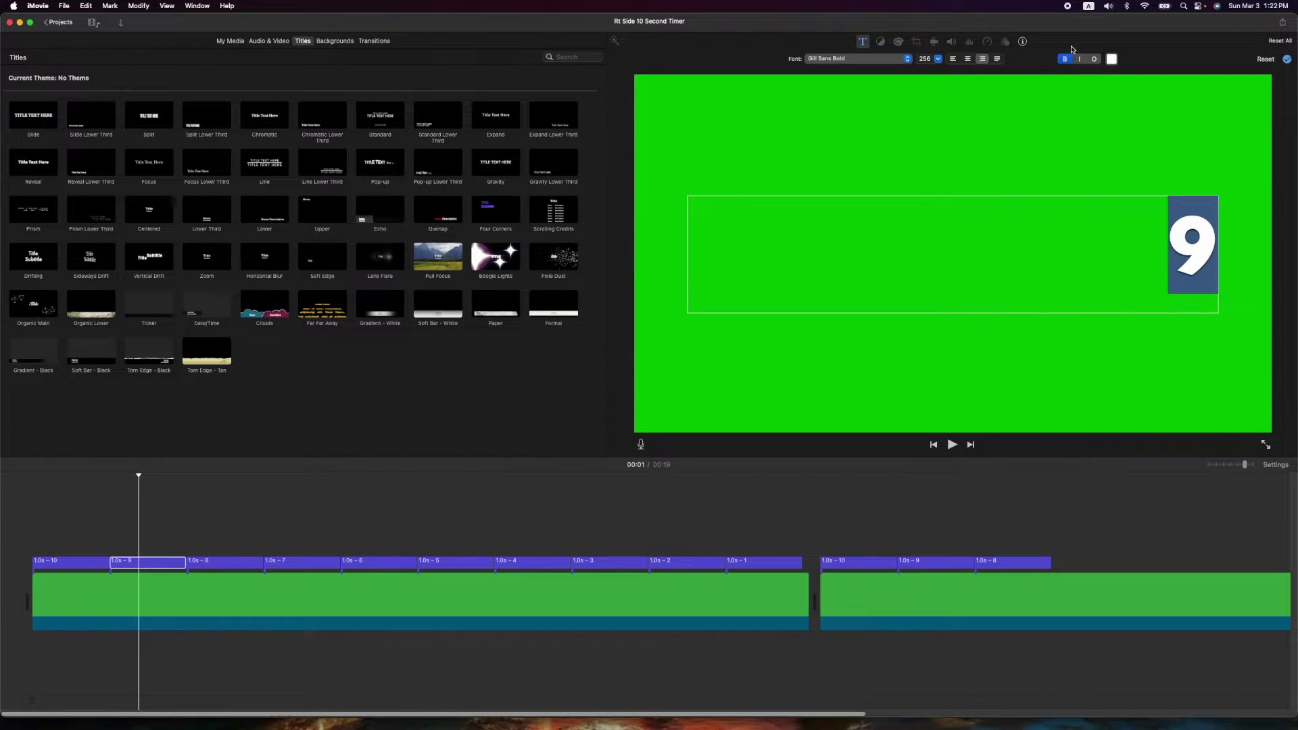
{"action": "left_click", "coordinate": [1022, 41]}
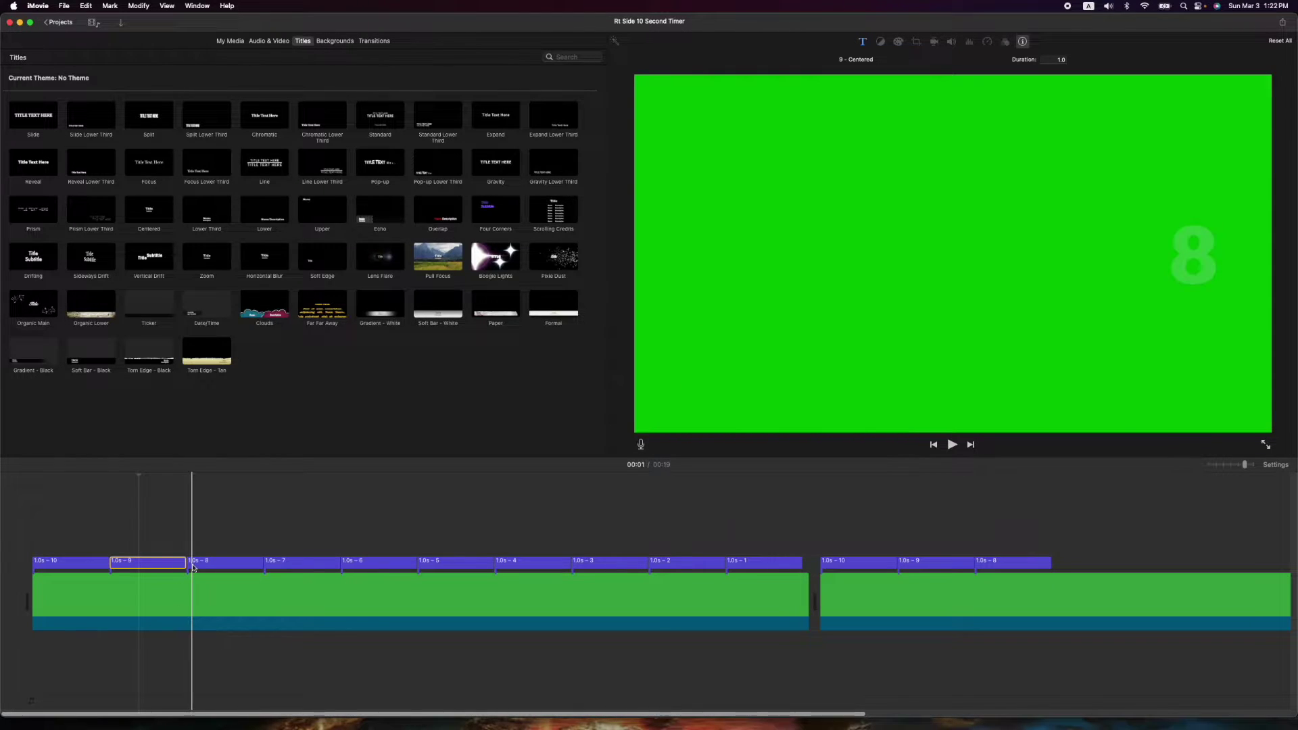
Step: Extend the end of the 8 title in the second countdown slightly
{"action": "left_click", "coordinate": [1006, 562]}
{"action": "mouse_move", "coordinate": [1052, 566]}
{"action": "left_mouse_down"}
{"action": "mouse_move", "coordinate": [1128, 555]}
{"action": "mouse_move", "coordinate": [1051, 562]}
{"action": "left_mouse_up"}
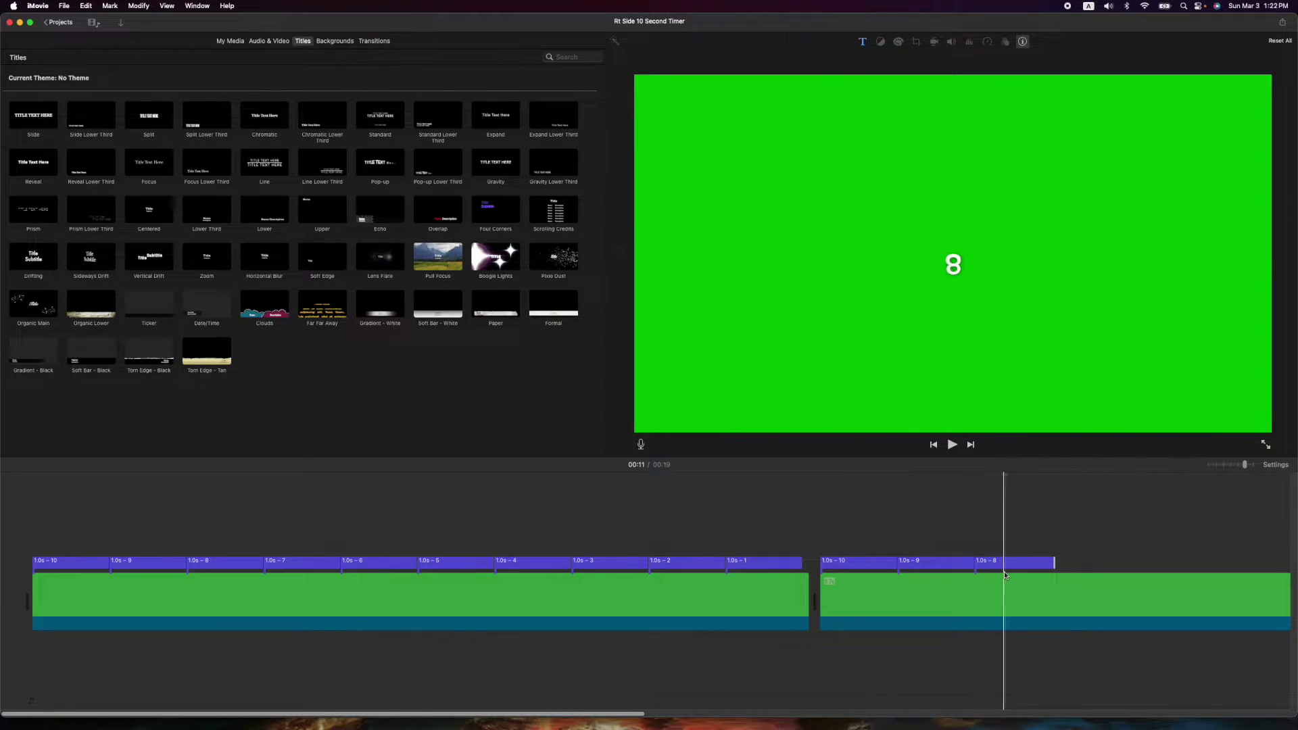
Step: Try left and centre alignment on the first countdown's 10 title, and return it to right alignment
{"action": "left_click", "coordinate": [77, 565]}
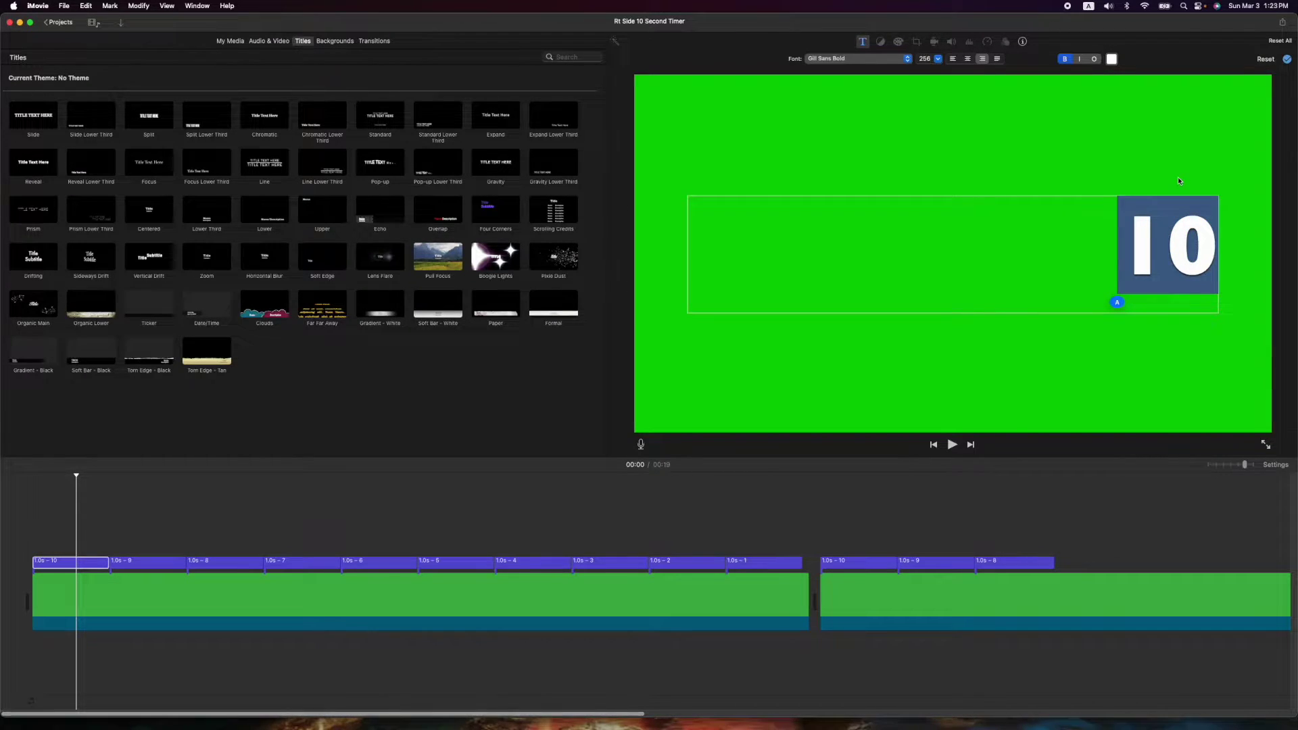
{"action": "left_click", "coordinate": [953, 60]}
{"action": "left_click", "coordinate": [963, 59]}
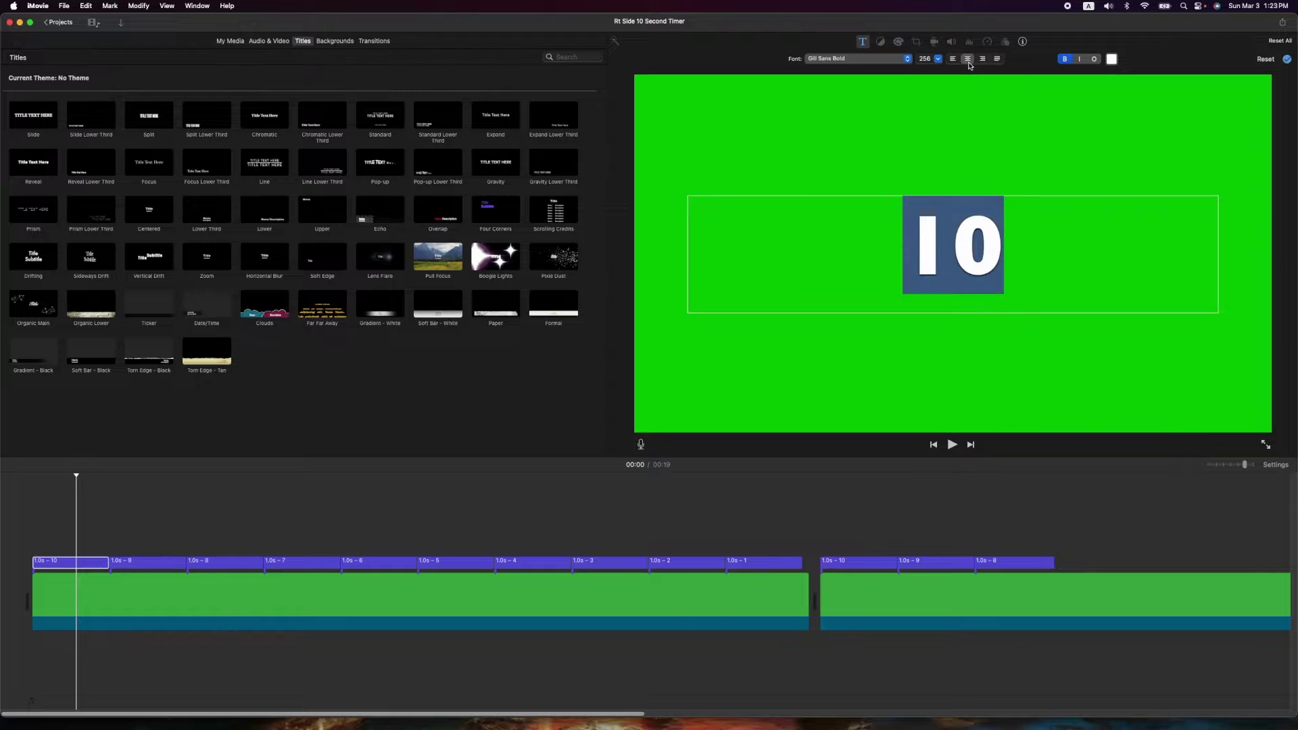
{"action": "left_click", "coordinate": [954, 60]}
{"action": "left_click", "coordinate": [968, 59]}
{"action": "left_click", "coordinate": [980, 59]}
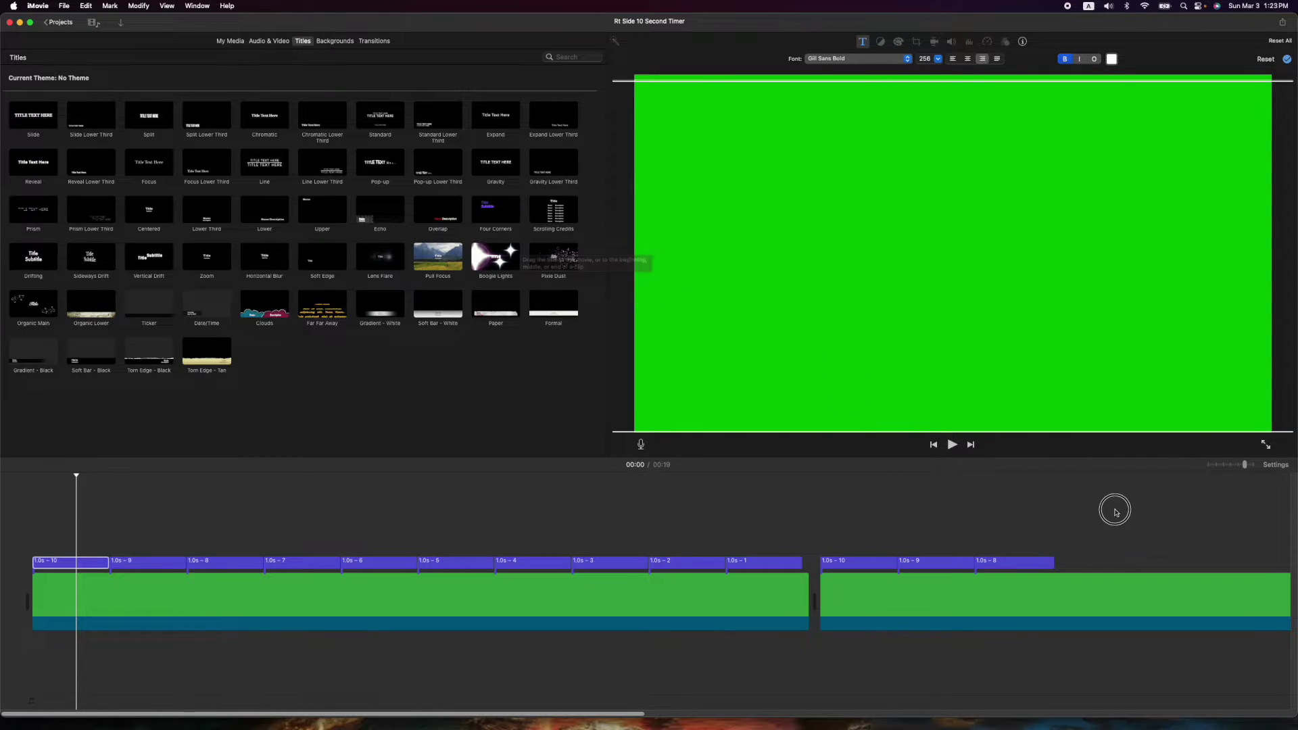
Step: Add an Upper title after the second countdown's 8 title and set its duration to 1.0 second
{"action": "left_click_drag", "start_coordinate": [320, 209], "coordinate": [1074, 557]}
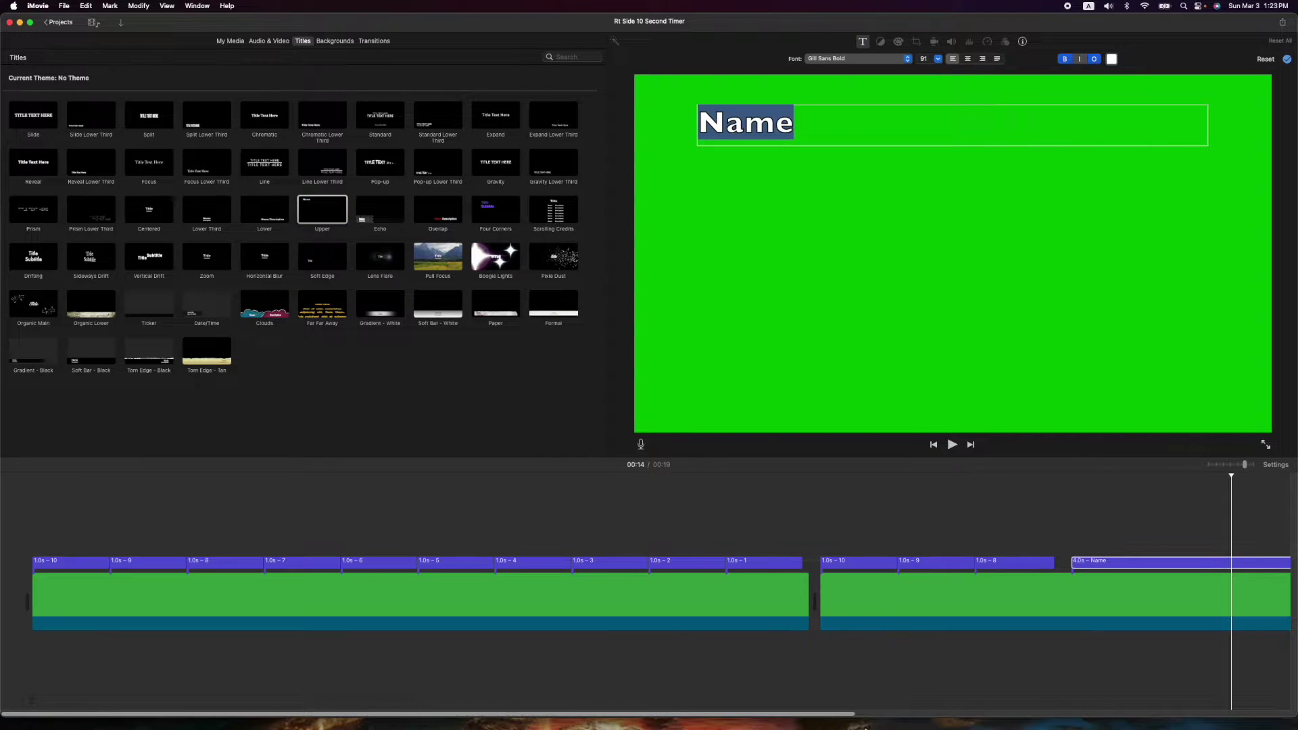
{"action": "left_click_drag", "start_coordinate": [849, 716], "coordinate": [971, 706]}
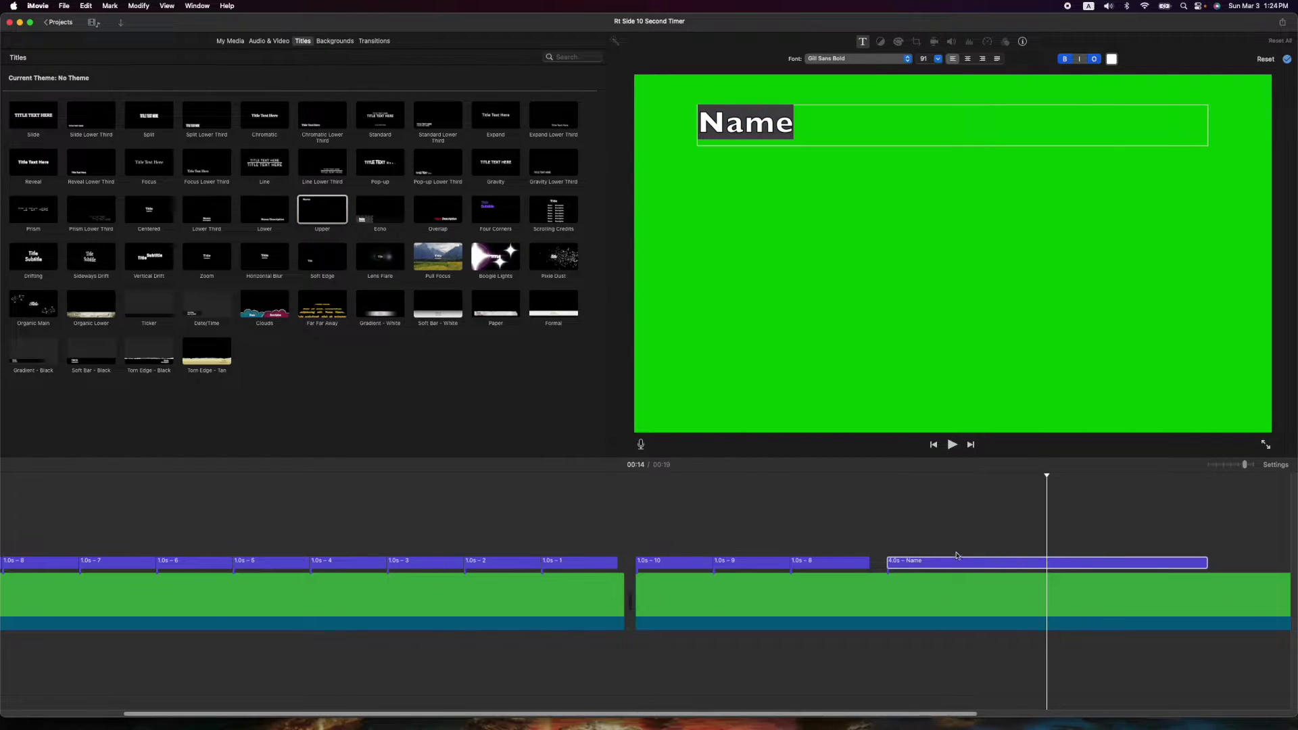
{"action": "left_click", "coordinate": [963, 562]}
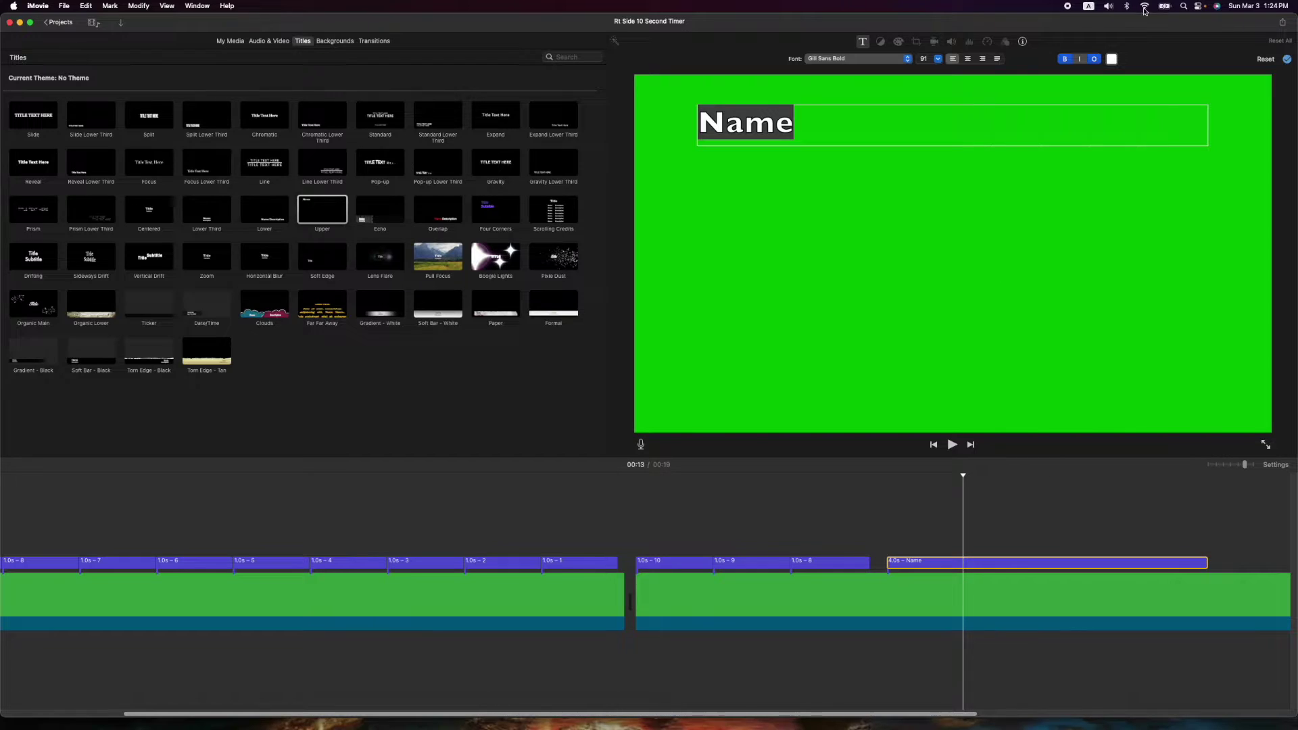
{"action": "left_click", "coordinate": [1022, 42]}
{"action": "left_click", "coordinate": [1052, 59]}
{"action": "type", "text": "0."}
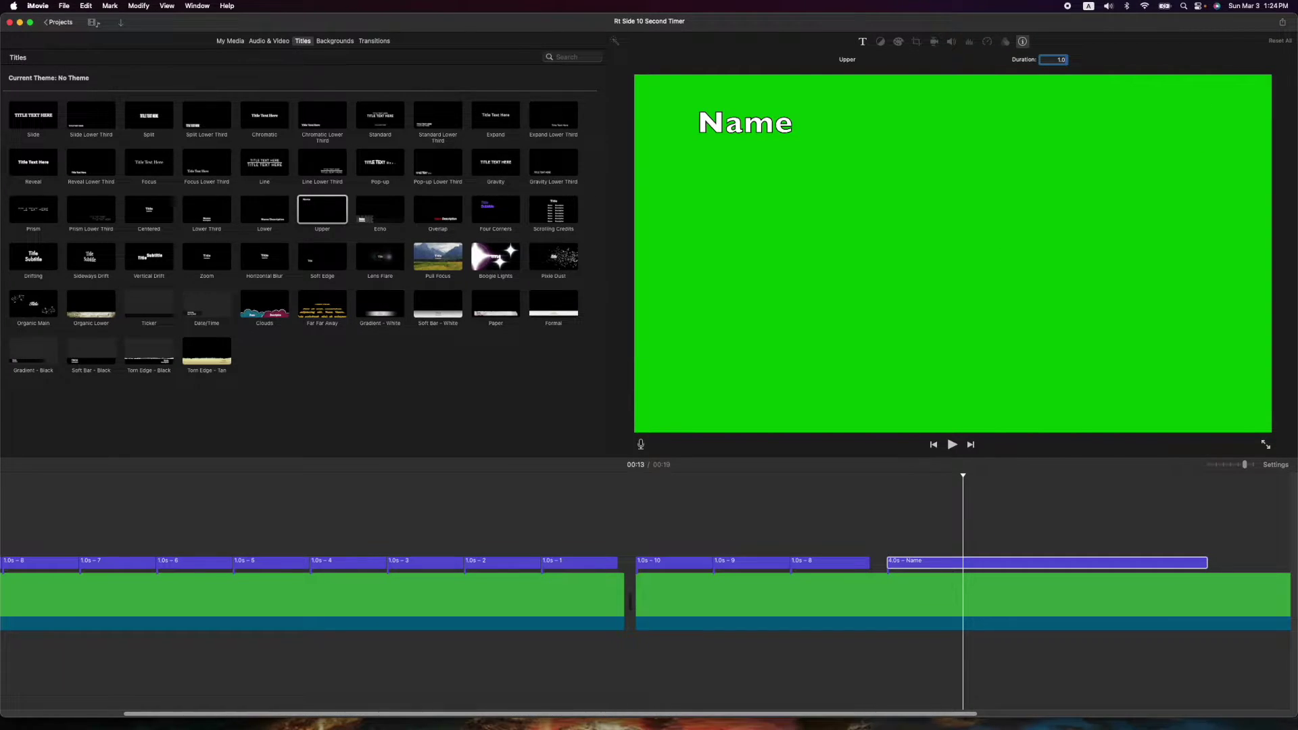
{"action": "key", "text": "Return"}
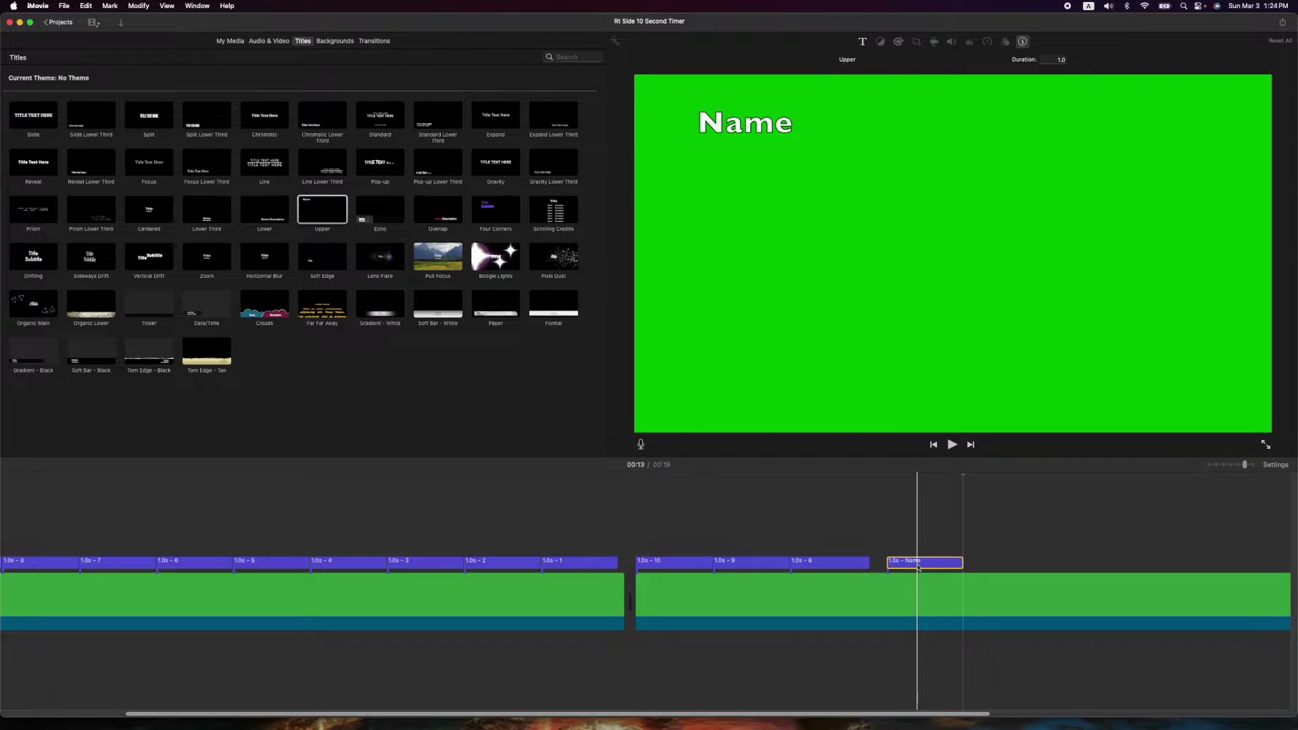
Step: Replace the Upper title's placeholder text with 10 and format it at size 278 without an outline
{"action": "double_click", "coordinate": [920, 565]}
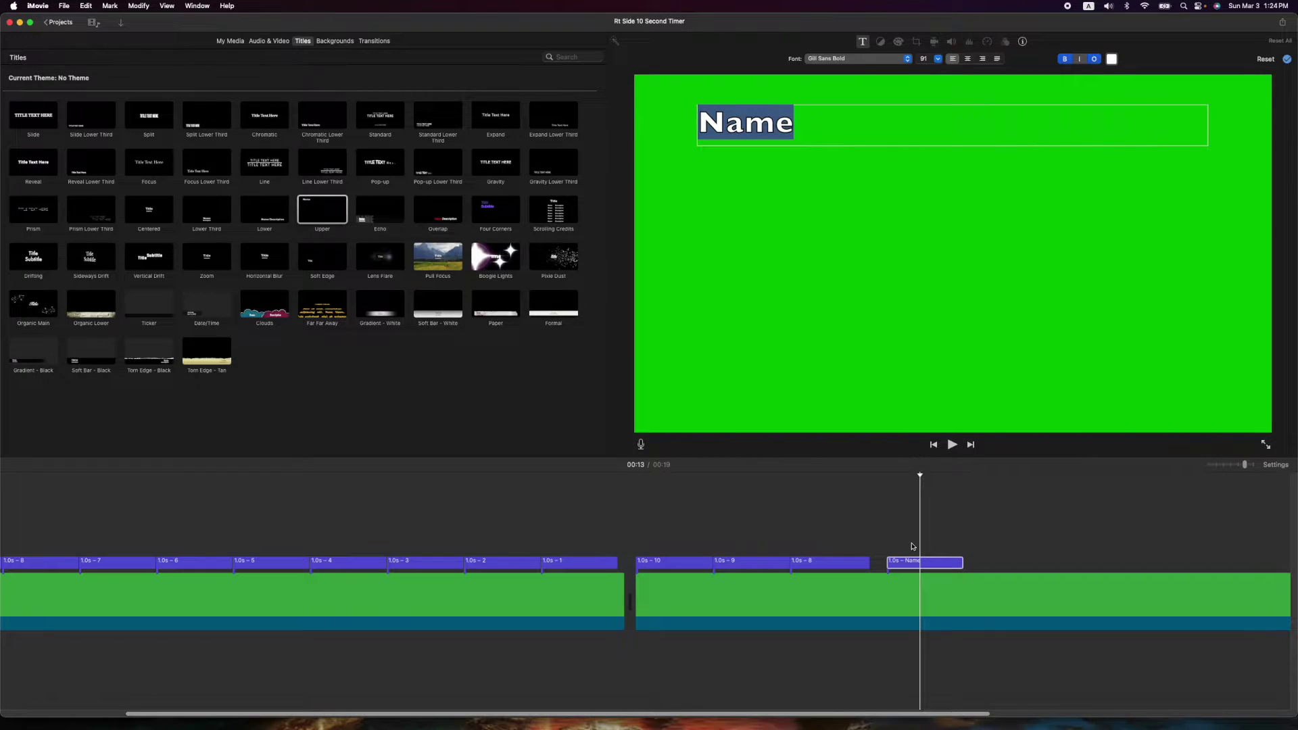
{"action": "type", "text": "10"}
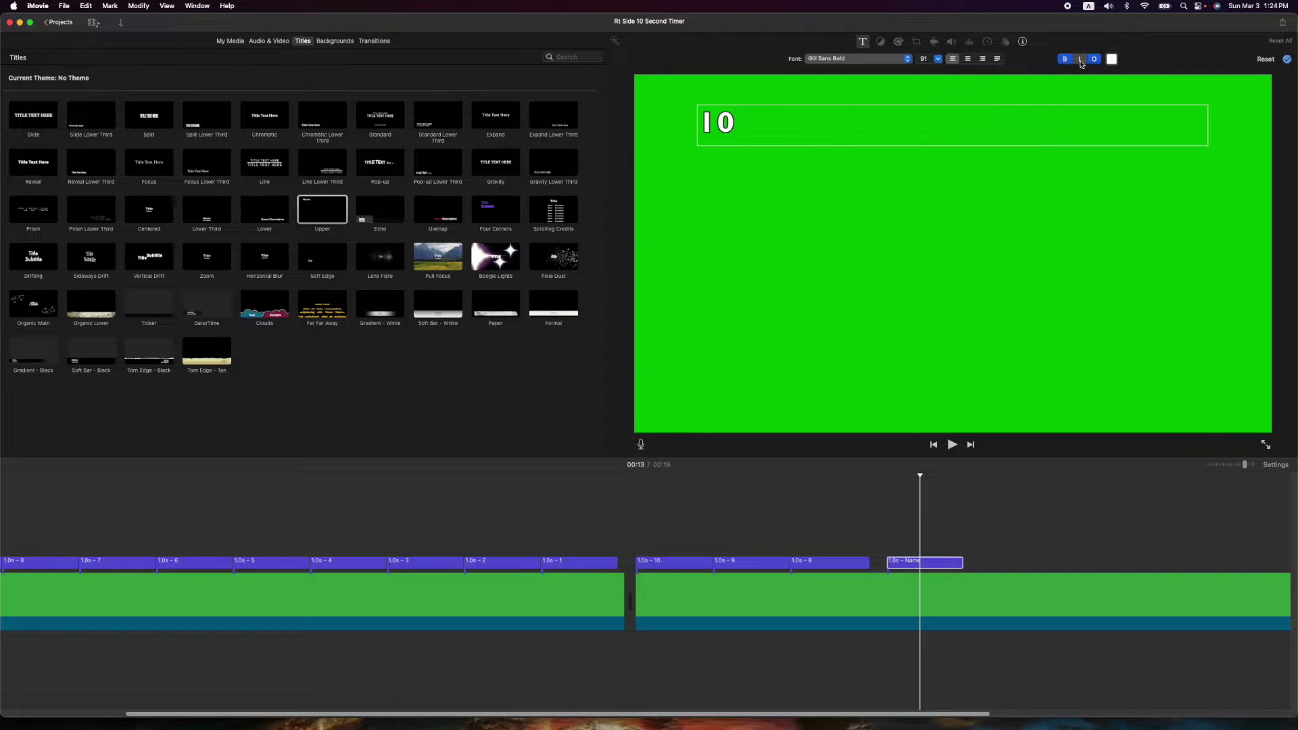
{"action": "left_click_drag", "start_coordinate": [740, 125], "coordinate": [697, 125]}
{"action": "left_click", "coordinate": [937, 59]}
{"action": "scroll", "coordinate": [933, 100], "scroll_direction": "down", "scroll_amount": 5}
{"action": "left_click", "coordinate": [926, 100]}
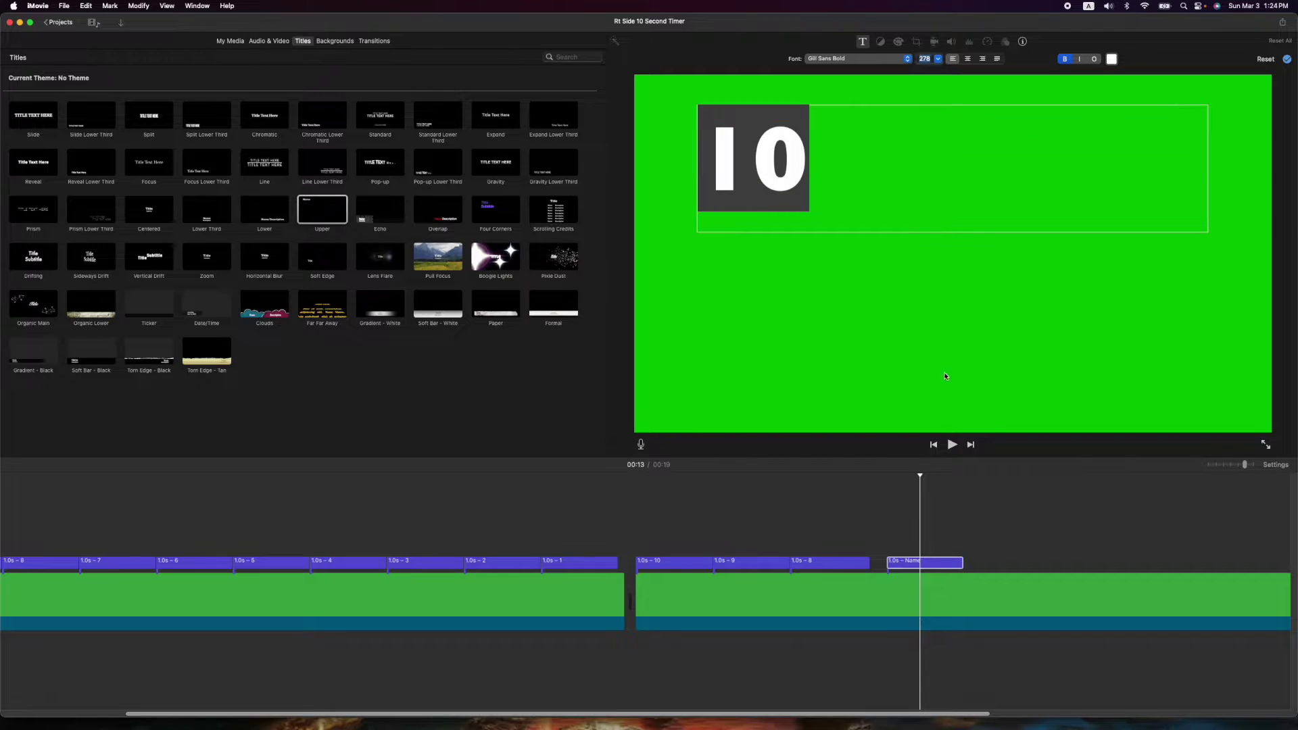
Step: Preview the new upper 10 title from its beginning
{"action": "left_click", "coordinate": [894, 487]}
{"action": "key", "text": "space"}
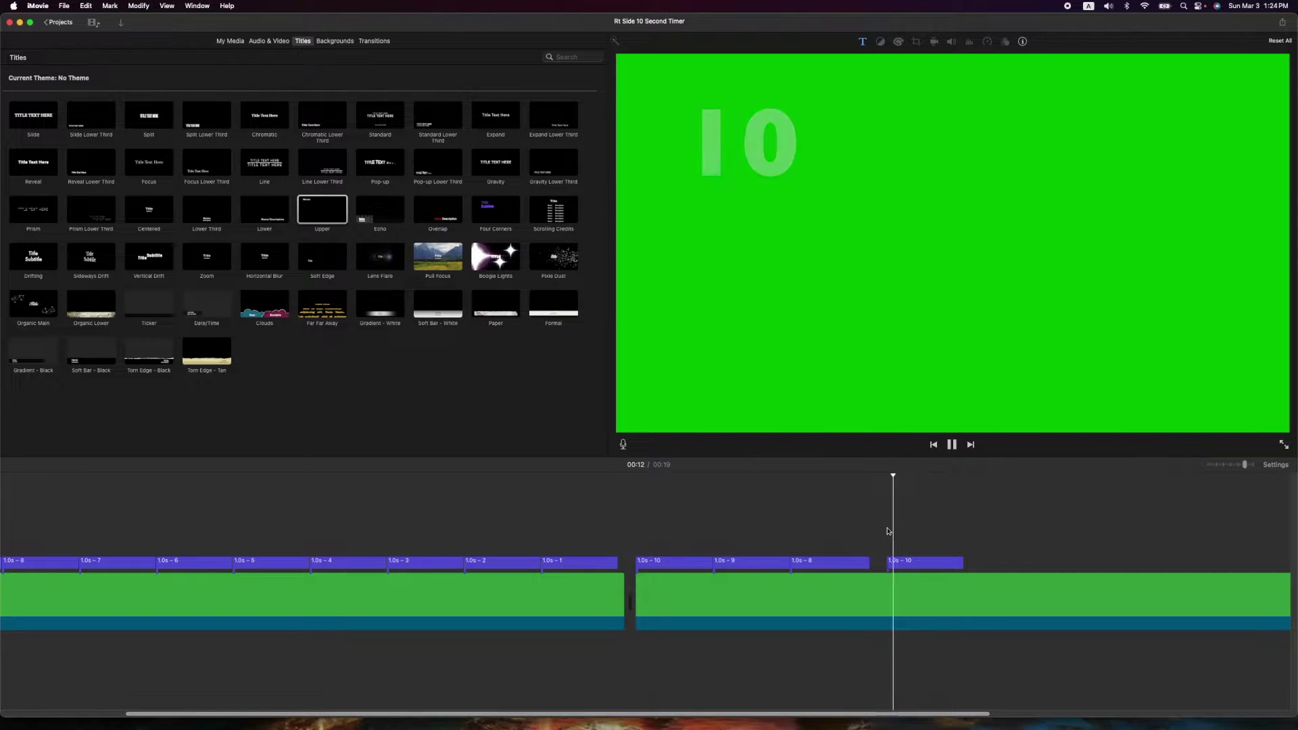
{"action": "left_click", "coordinate": [919, 561]}
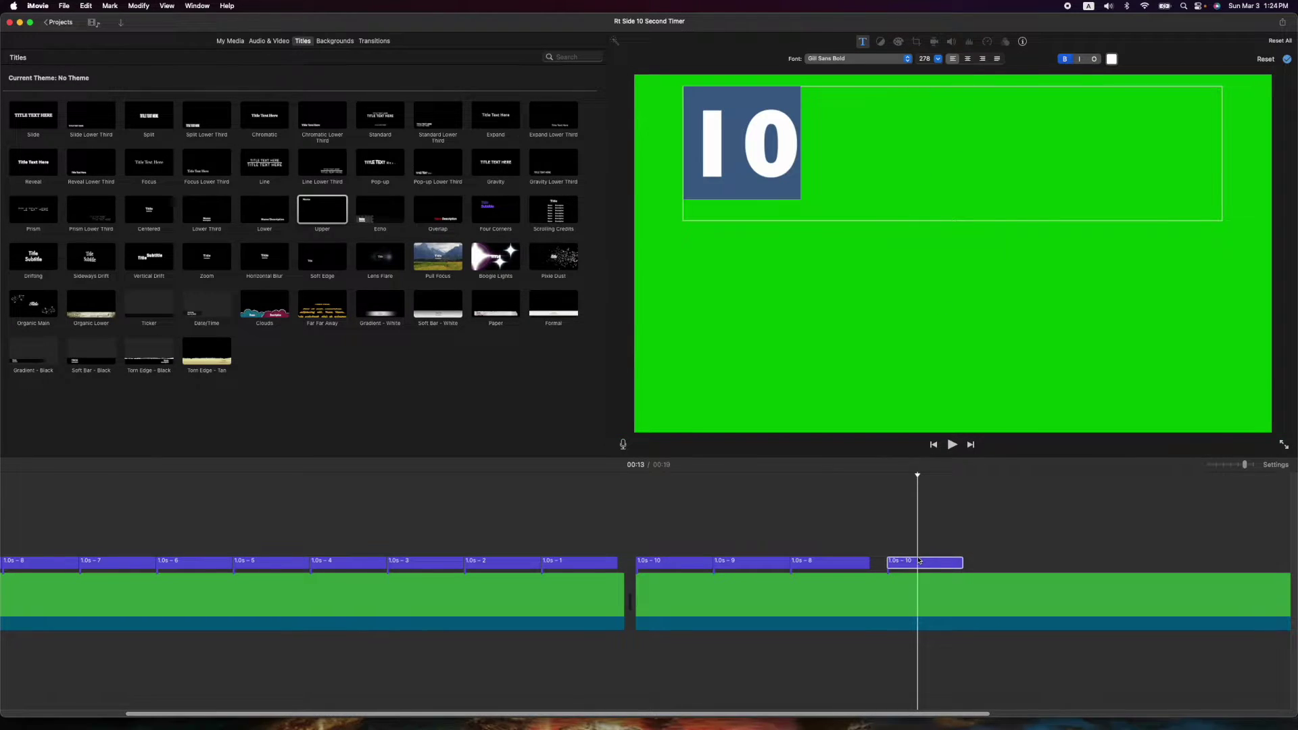
{"action": "left_click", "coordinate": [879, 526]}
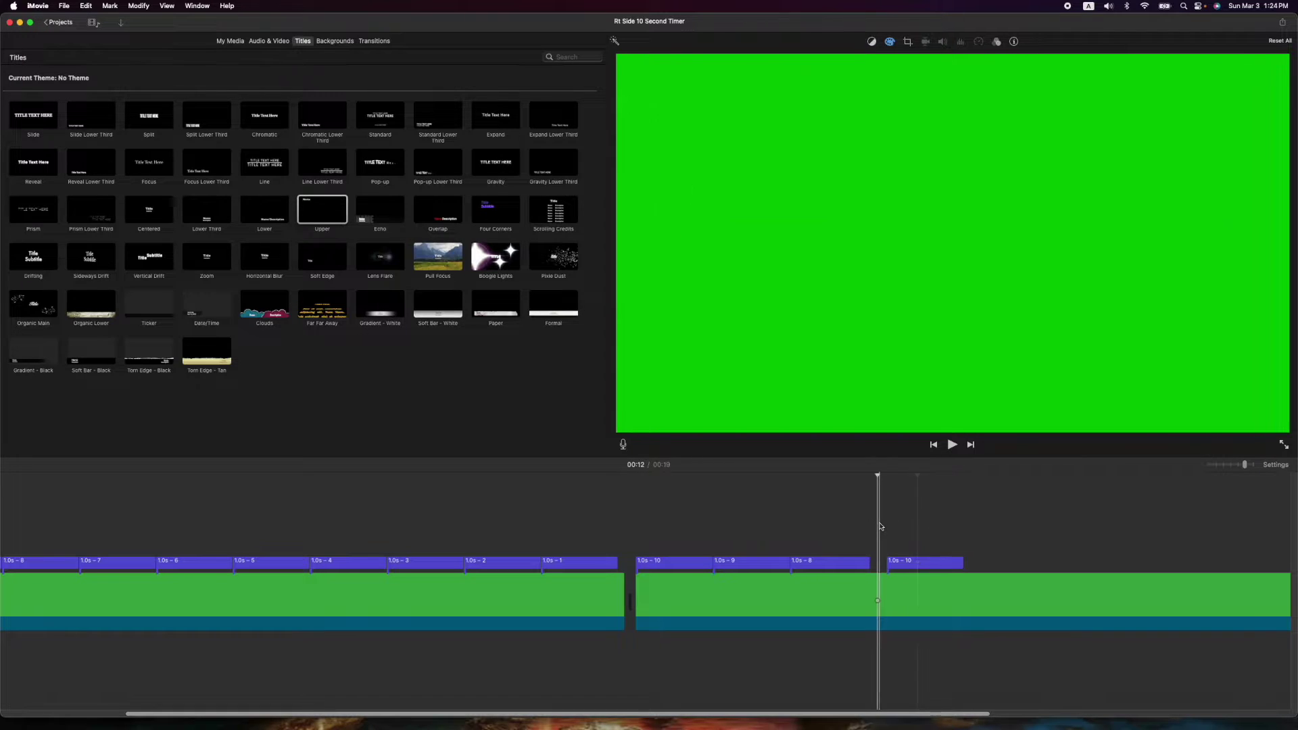
Step: Try centre and right alignment on the upper 10 title, and return it to left alignment
{"action": "left_click", "coordinate": [933, 562]}
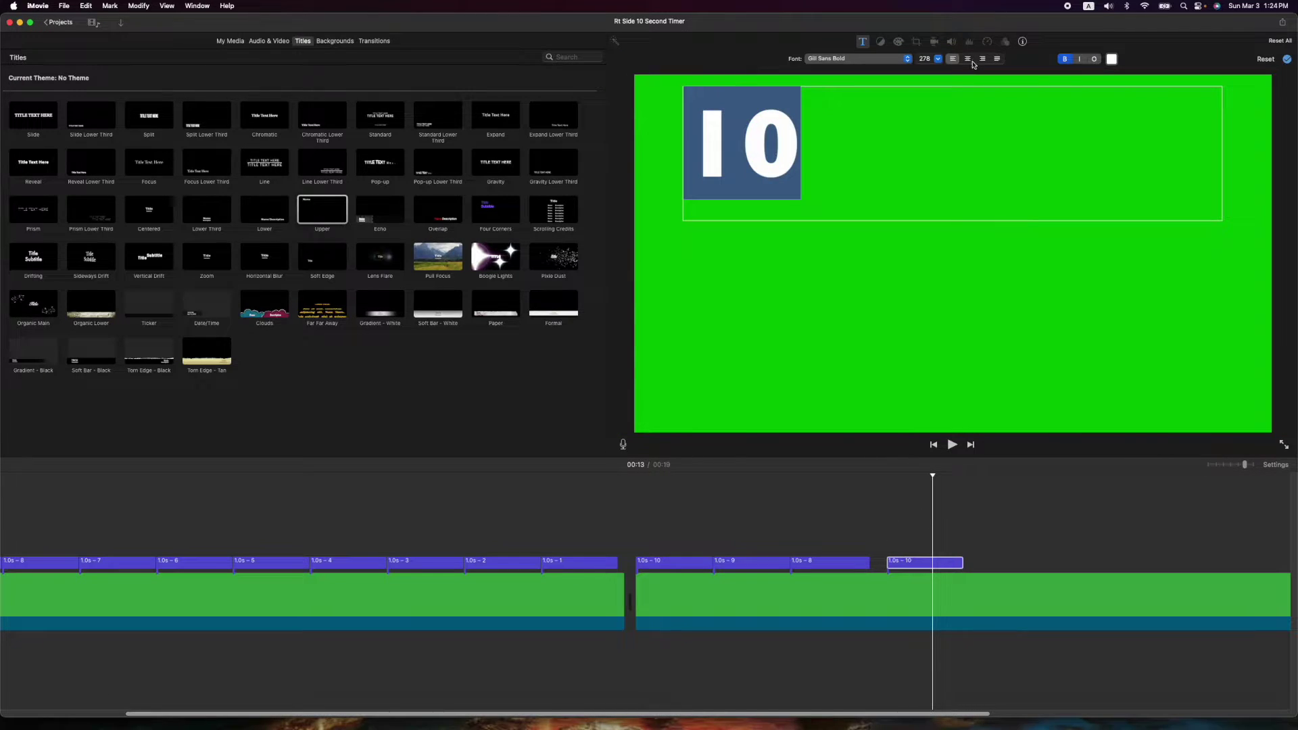
{"action": "left_click", "coordinate": [967, 60]}
{"action": "left_click", "coordinate": [982, 60]}
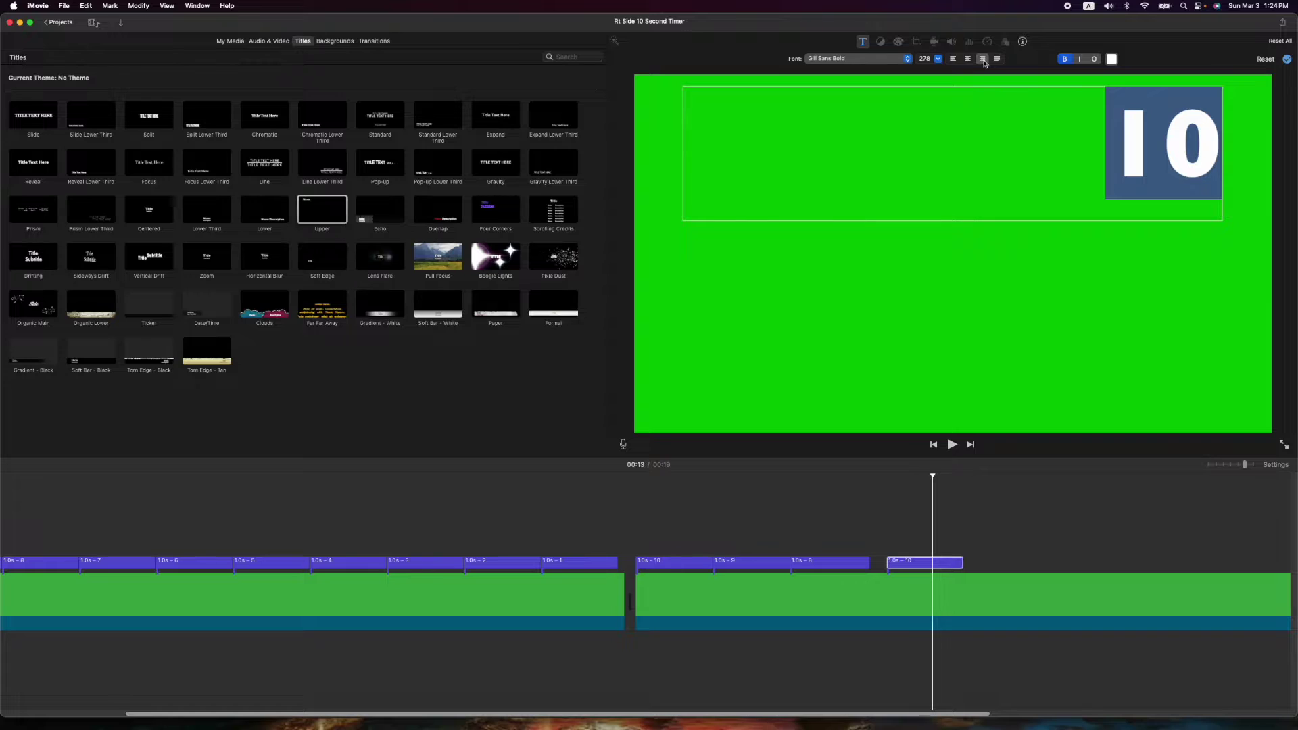
{"action": "left_click", "coordinate": [953, 59]}
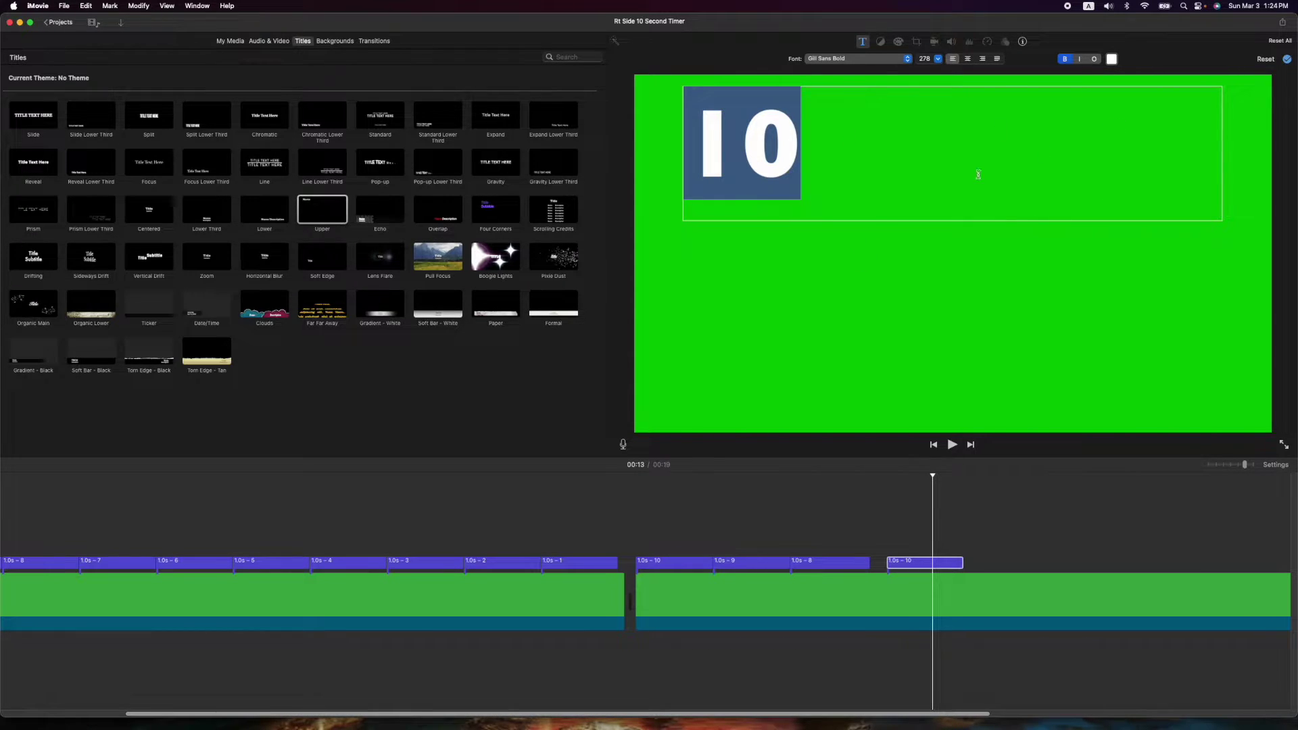
Step: Select the Lower Third title style for reference and return to the projects overview
{"action": "left_click", "coordinate": [320, 211]}
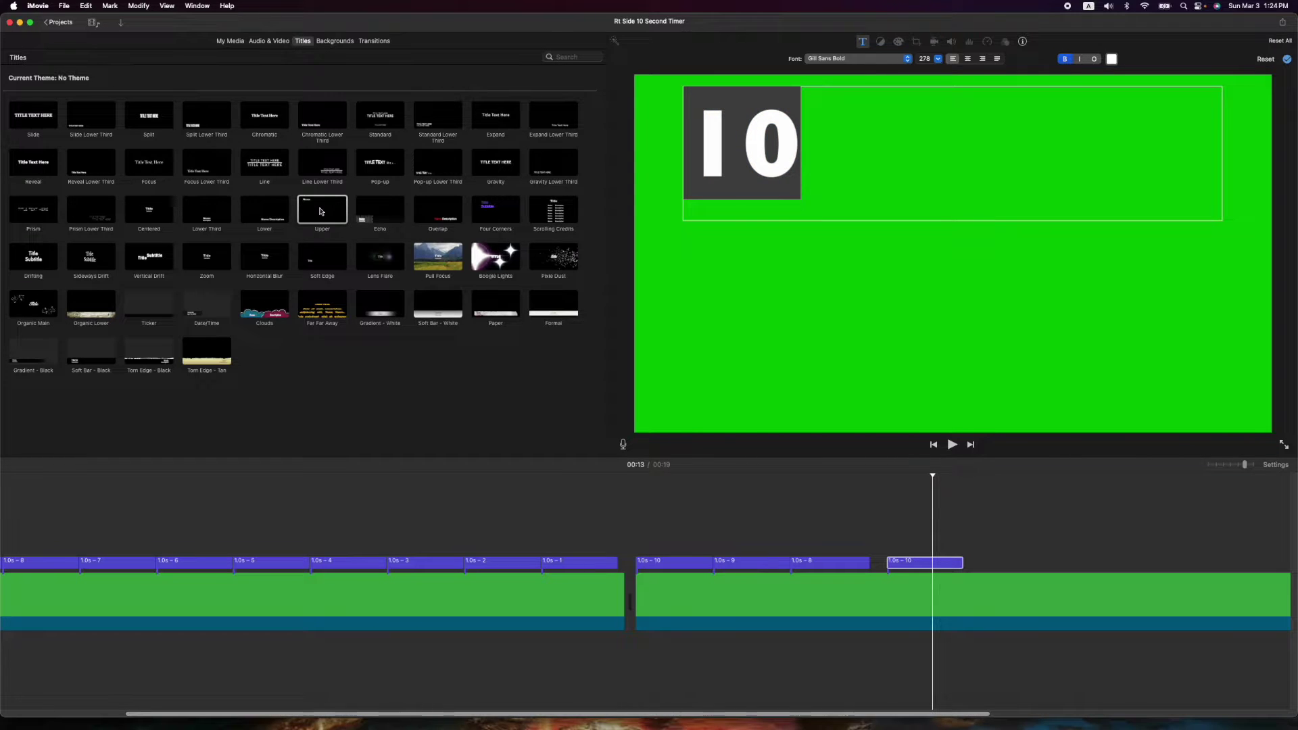
{"action": "left_click", "coordinate": [206, 219]}
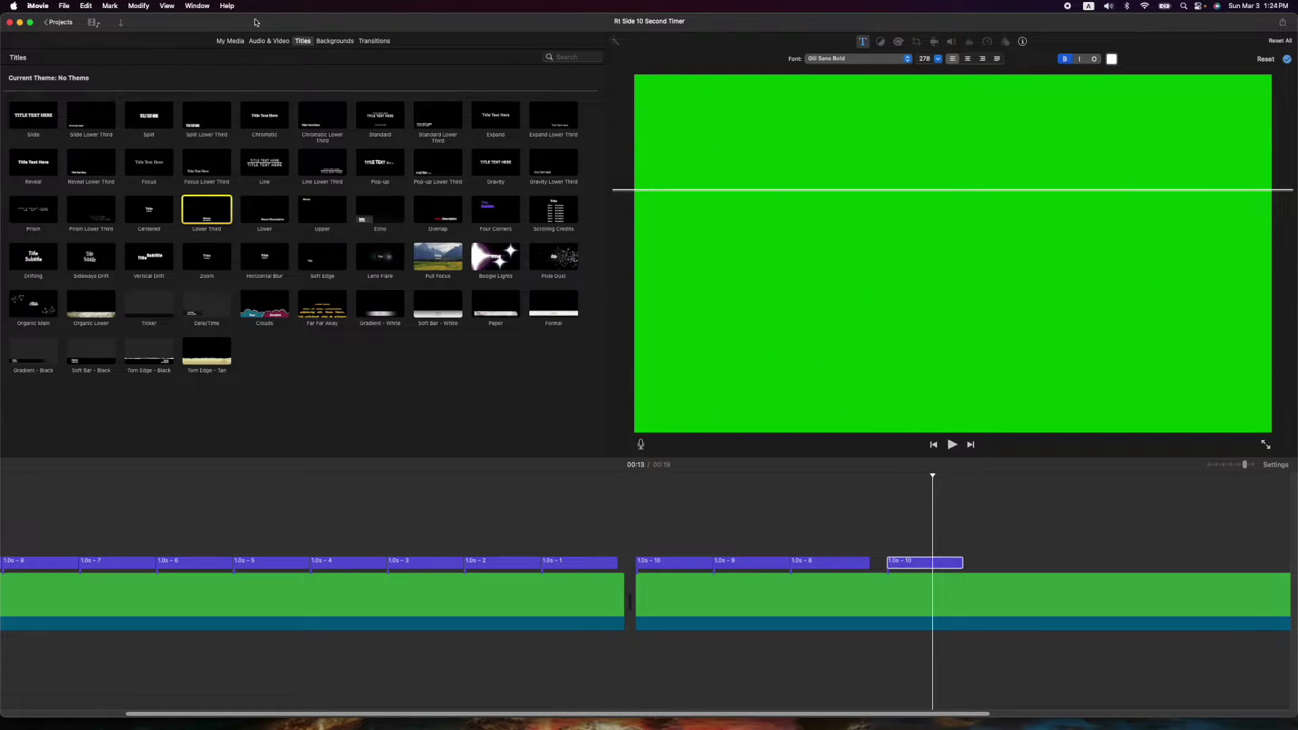
{"action": "left_click", "coordinate": [60, 22]}
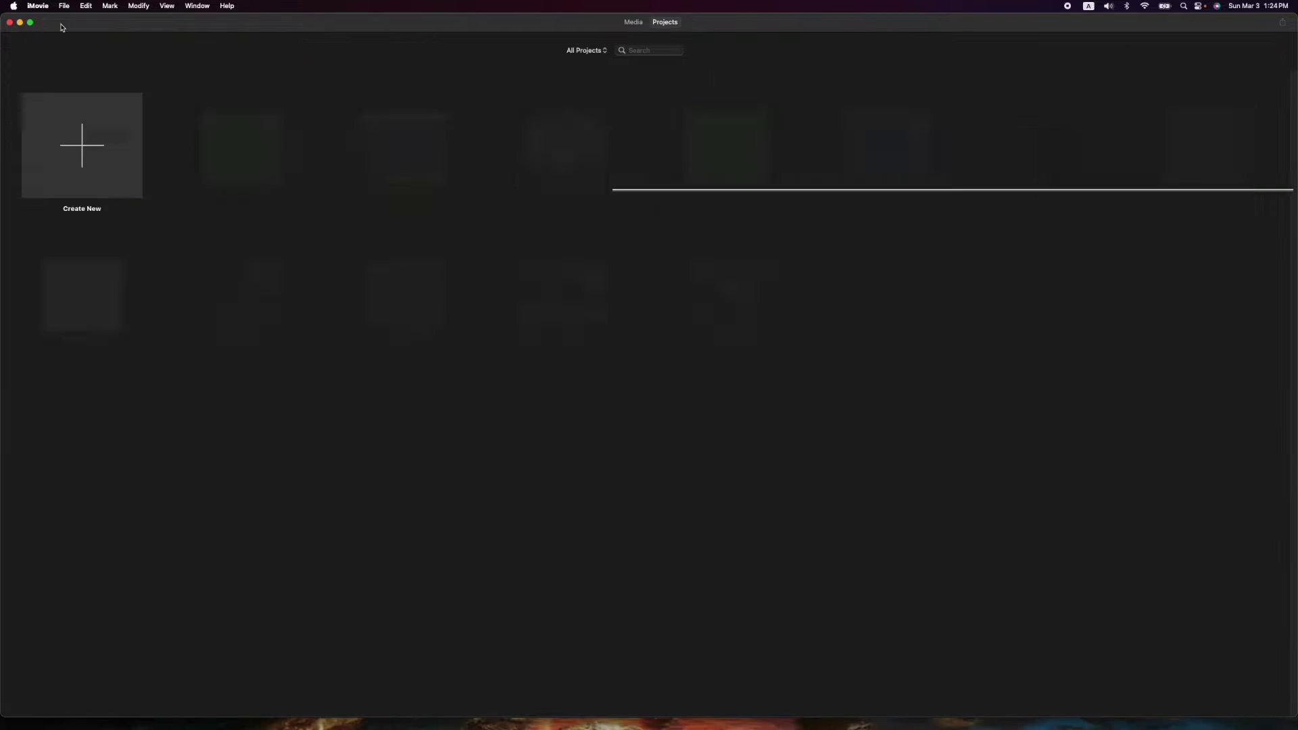
Step: Open the Countdown Final project and play its finished countdown from the beginning
{"action": "double_click", "coordinate": [400, 146]}
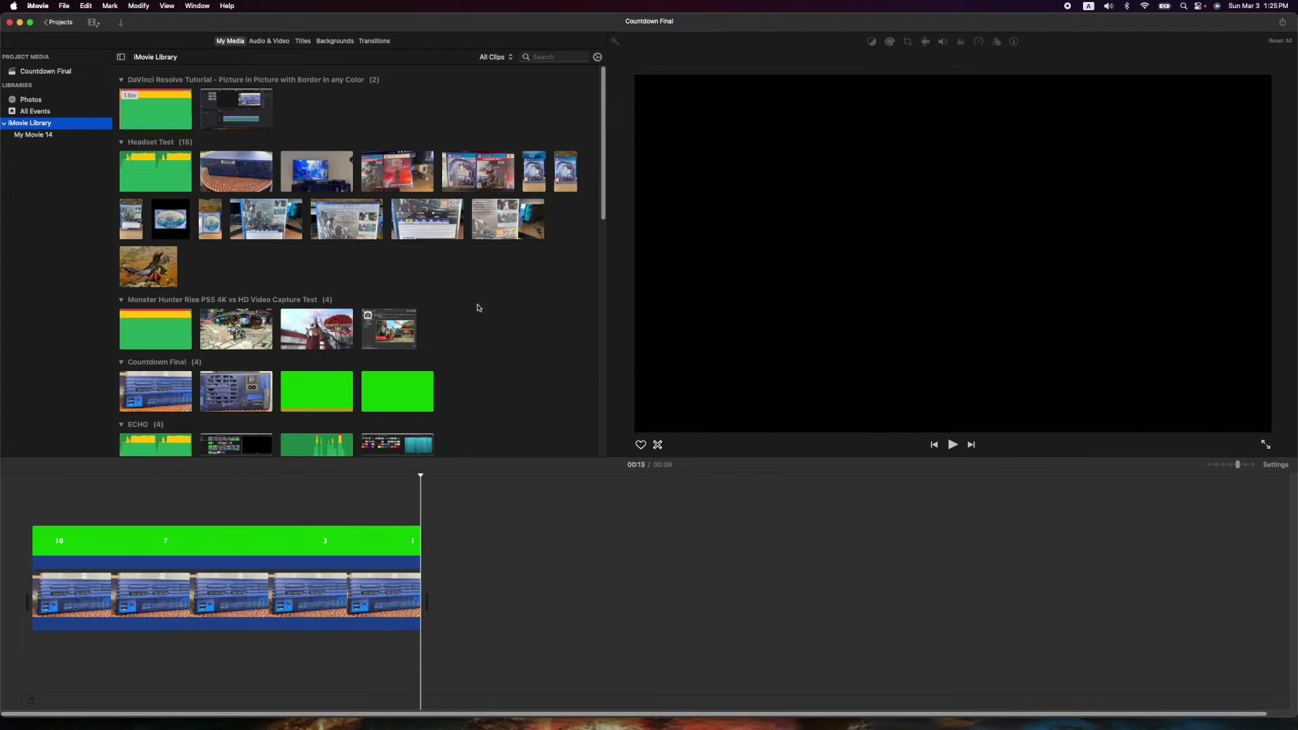
{"action": "left_click", "coordinate": [32, 506]}
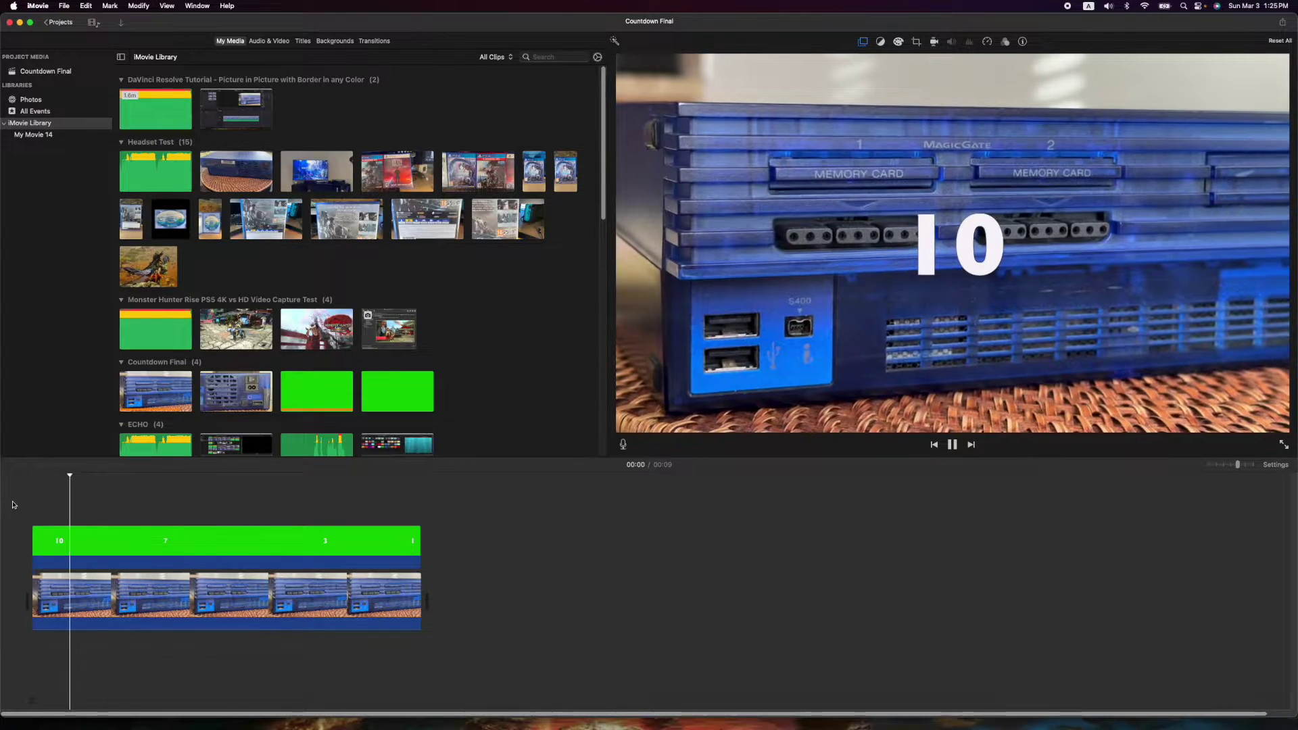
{"action": "left_click", "coordinate": [22, 505]}
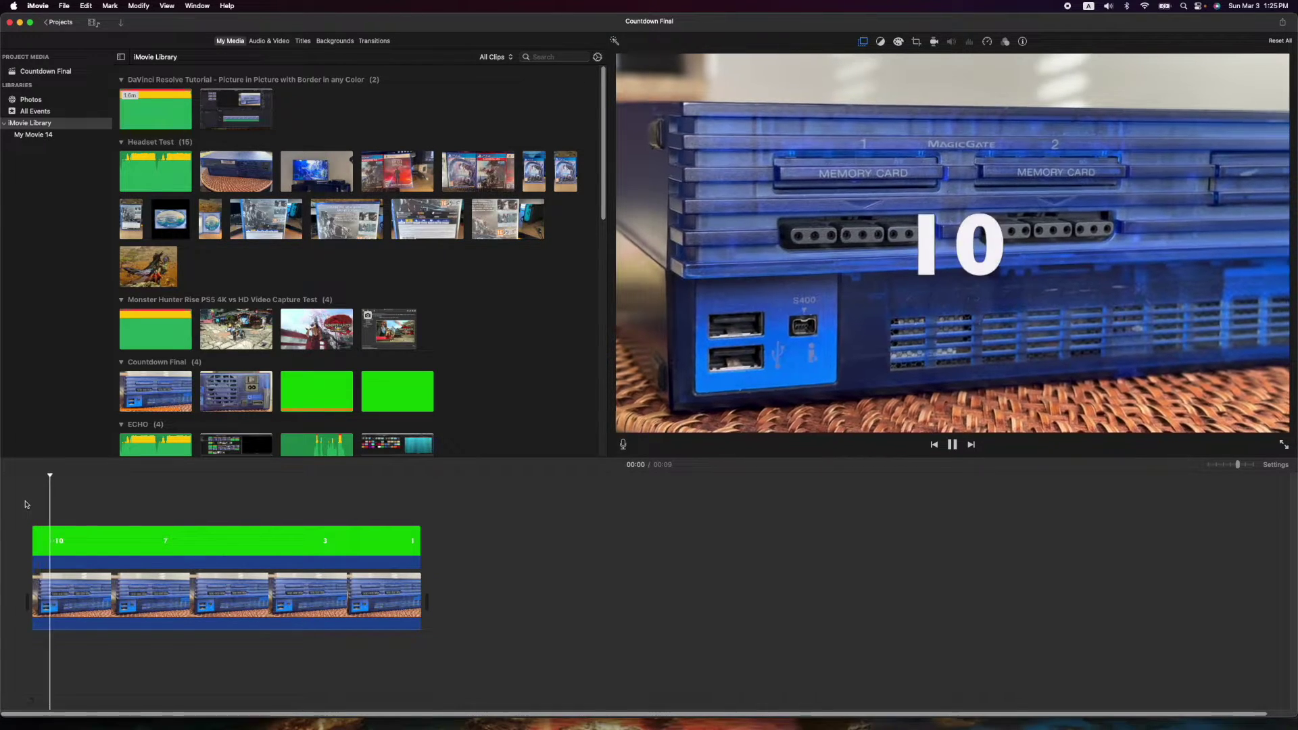
{"action": "left_click", "coordinate": [195, 509]}
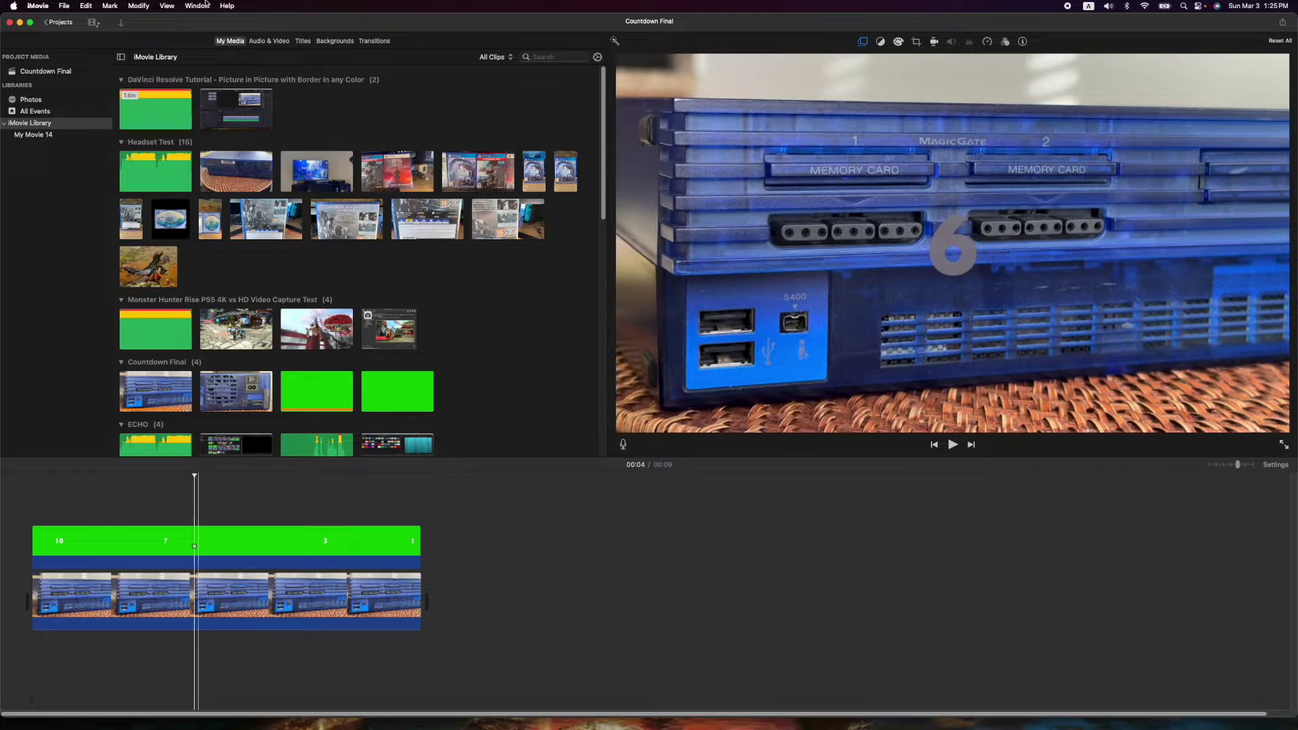
Step: Search the sound effects for beep and examine Answering Machine Beep and Electro Beep Accent 02
{"action": "left_click", "coordinate": [269, 41]}
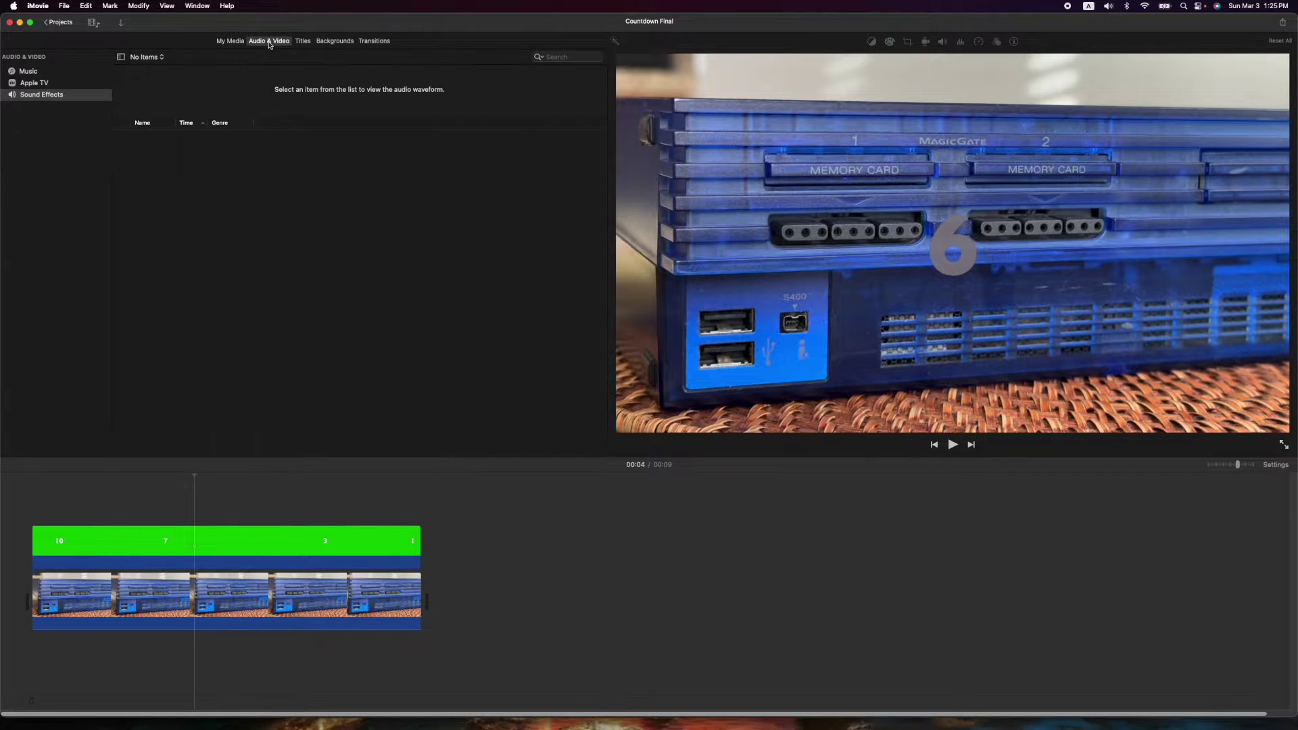
{"action": "left_click", "coordinate": [559, 56]}
{"action": "type", "text": "beep"}
{"action": "left_click", "coordinate": [172, 135]}
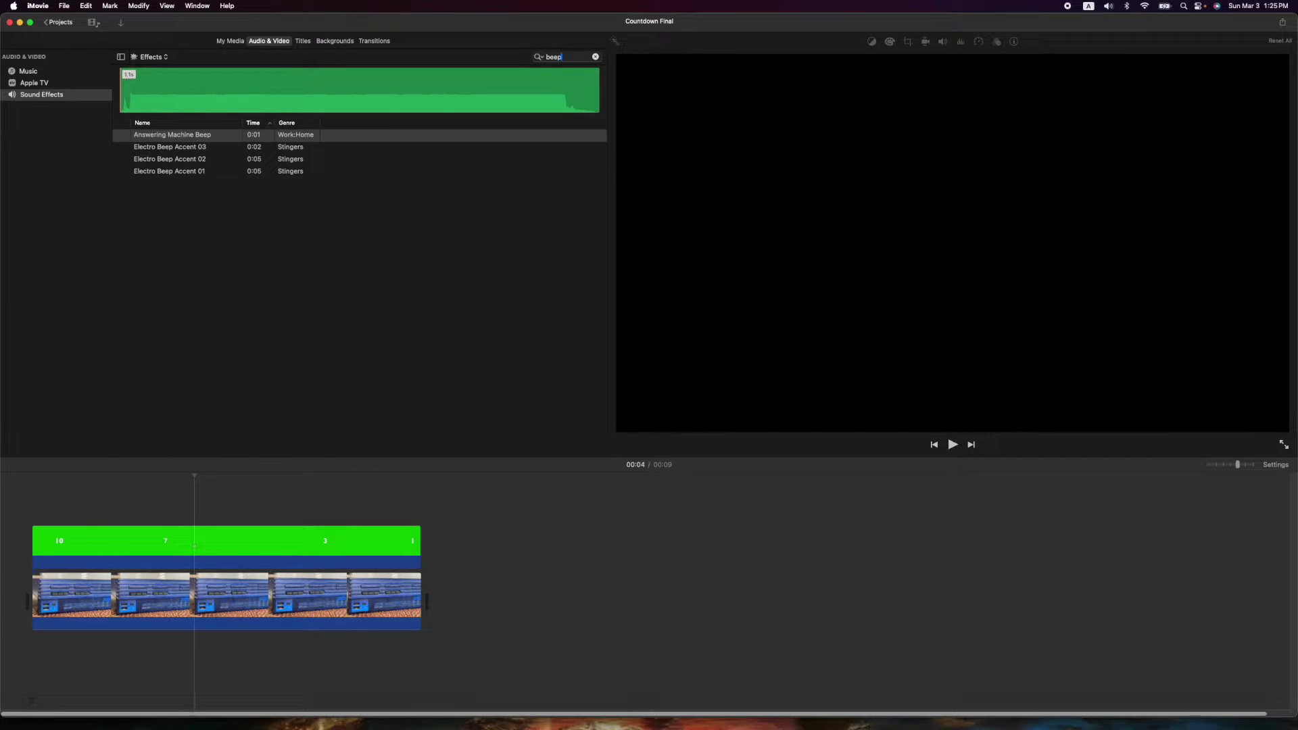
{"action": "left_click", "coordinate": [124, 158]}
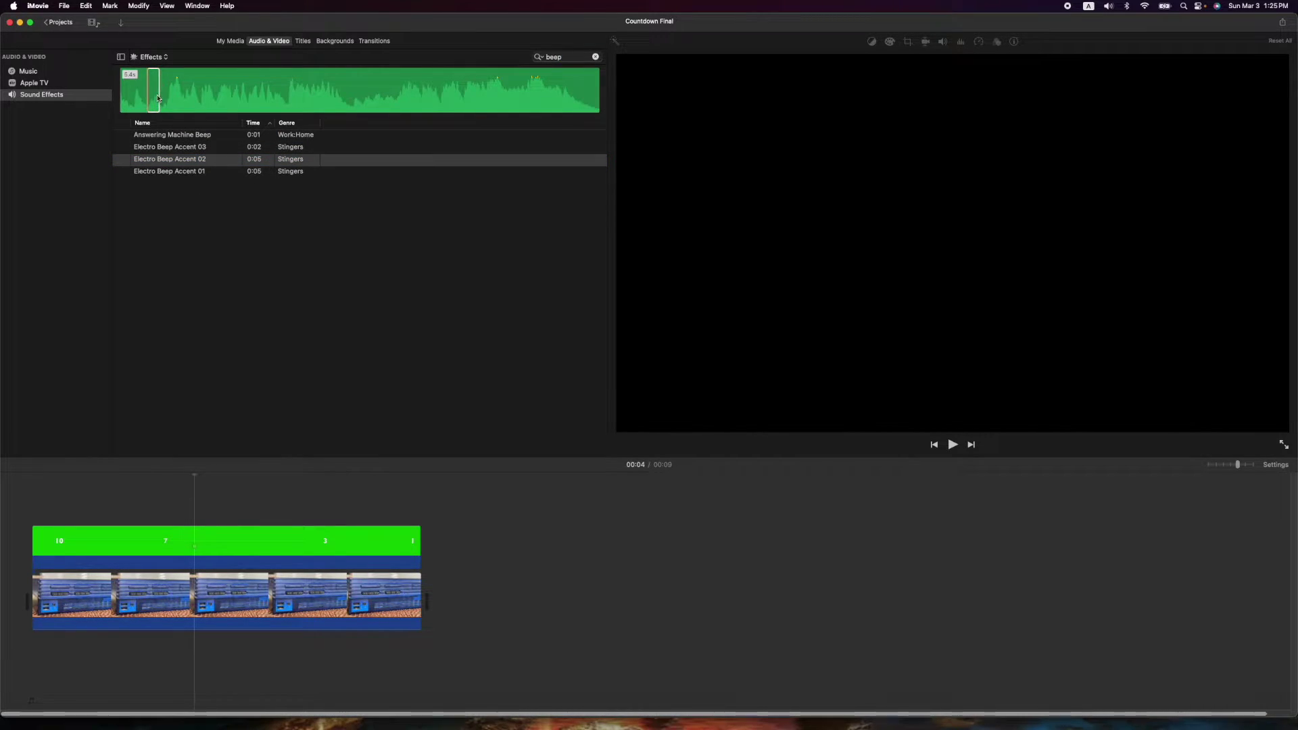
{"action": "left_click", "coordinate": [226, 202]}
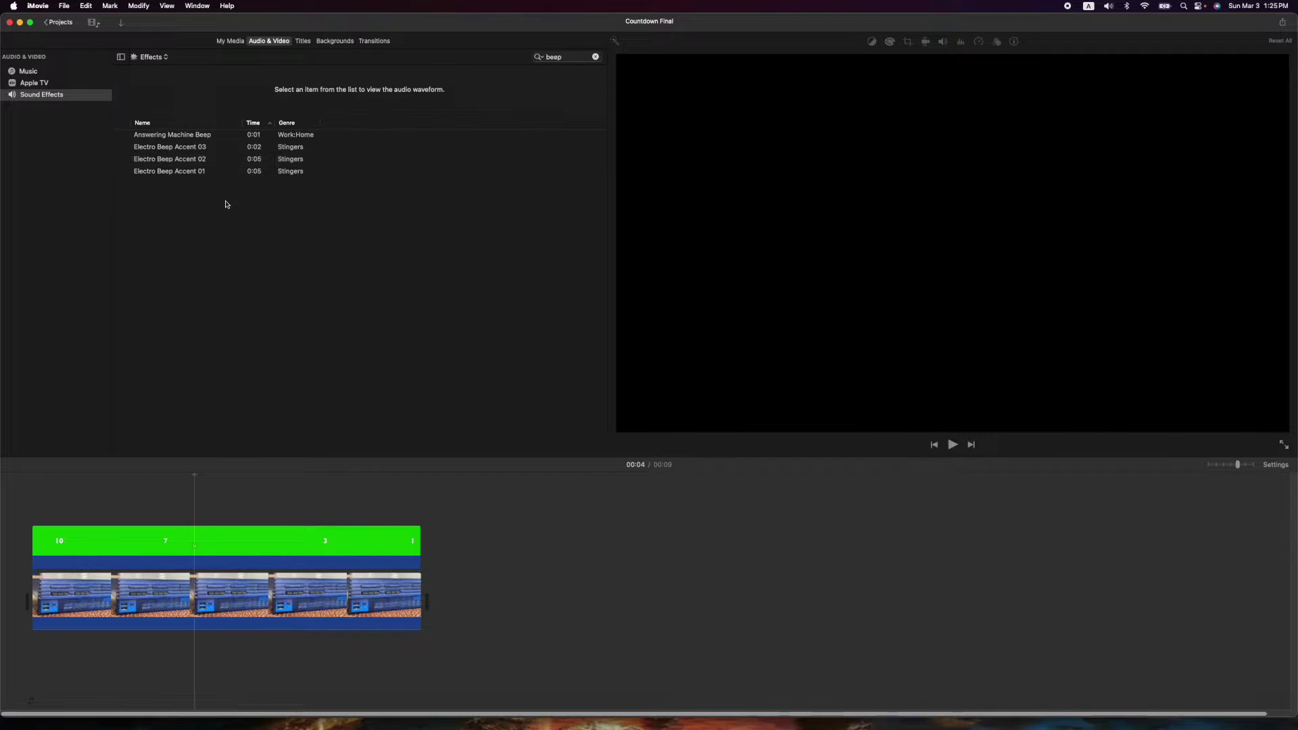
Step: Create a new movie project and add the Green background to its timeline
{"action": "left_click", "coordinate": [53, 23]}
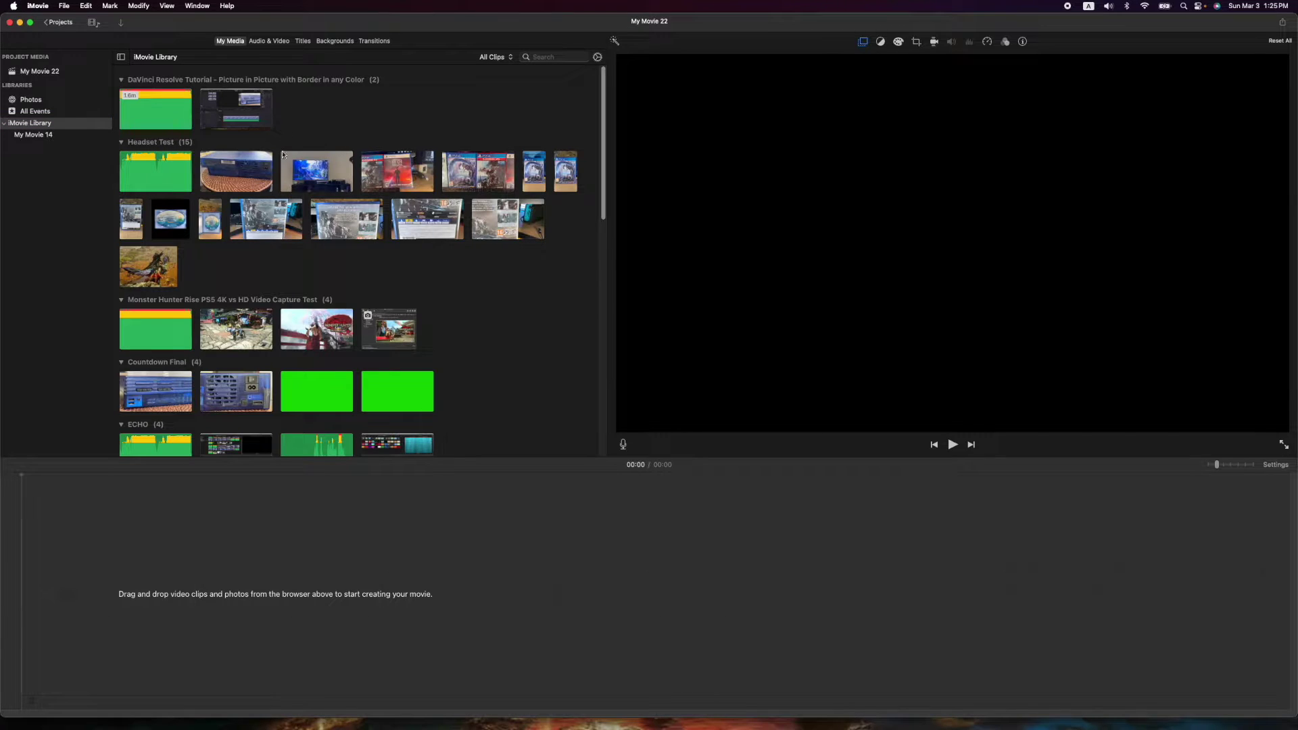
{"action": "left_click", "coordinate": [336, 41]}
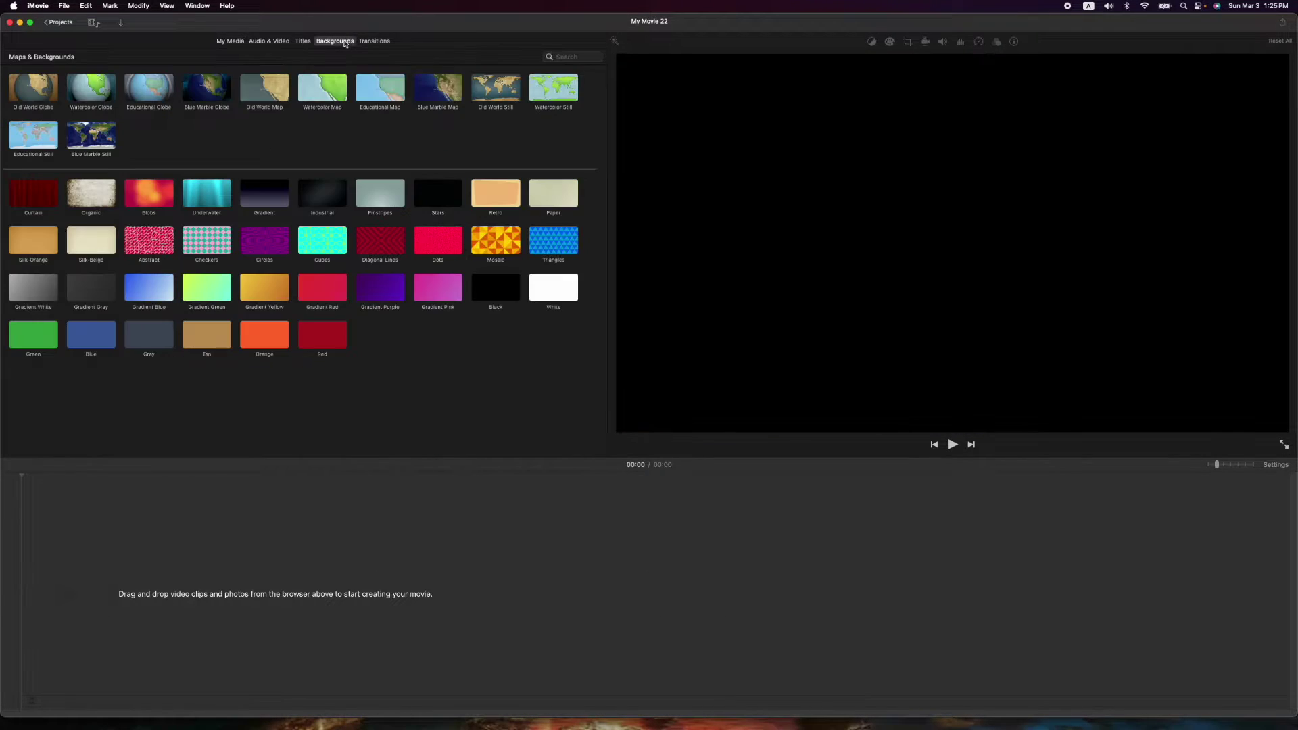
{"action": "left_click_drag", "start_coordinate": [27, 342], "coordinate": [74, 547]}
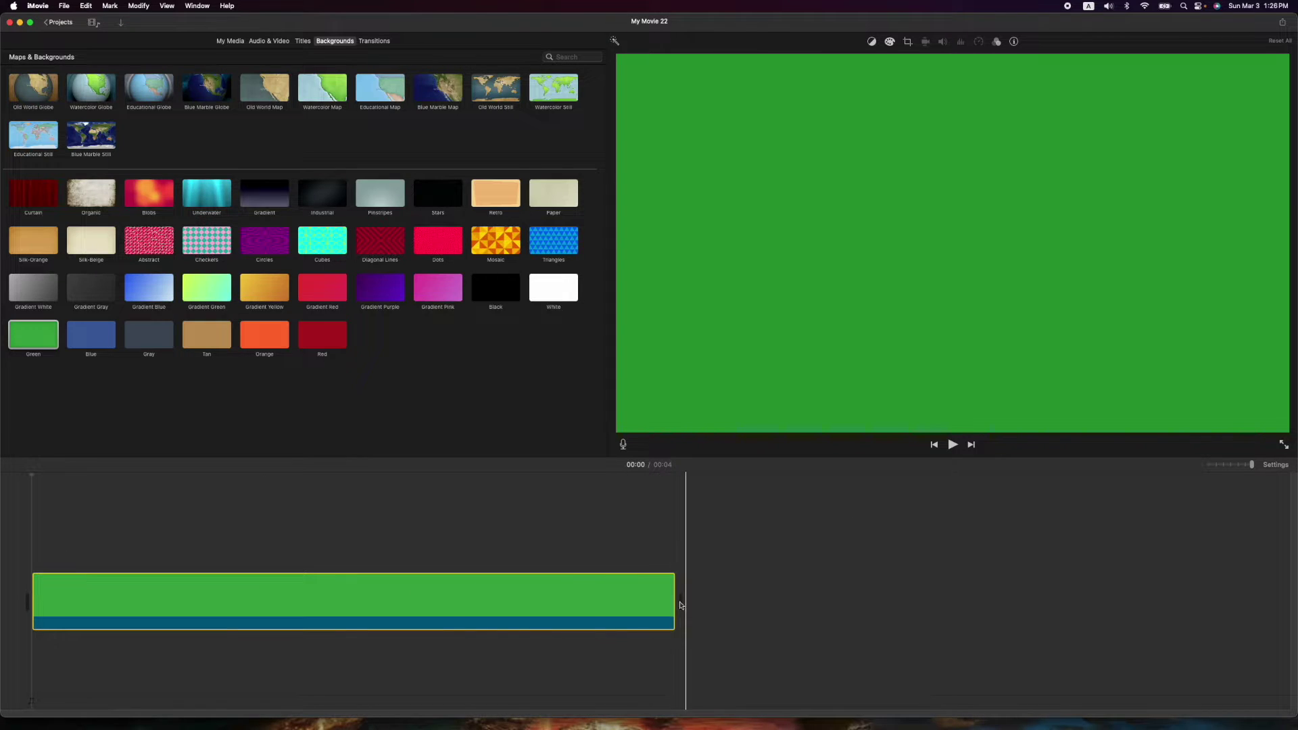
Step: Extend the green background clip in the timeline to 10 seconds
{"action": "left_click_drag", "start_coordinate": [676, 609], "coordinate": [1189, 556]}
{"action": "left_click_drag", "start_coordinate": [1251, 465], "coordinate": [1244, 464]}
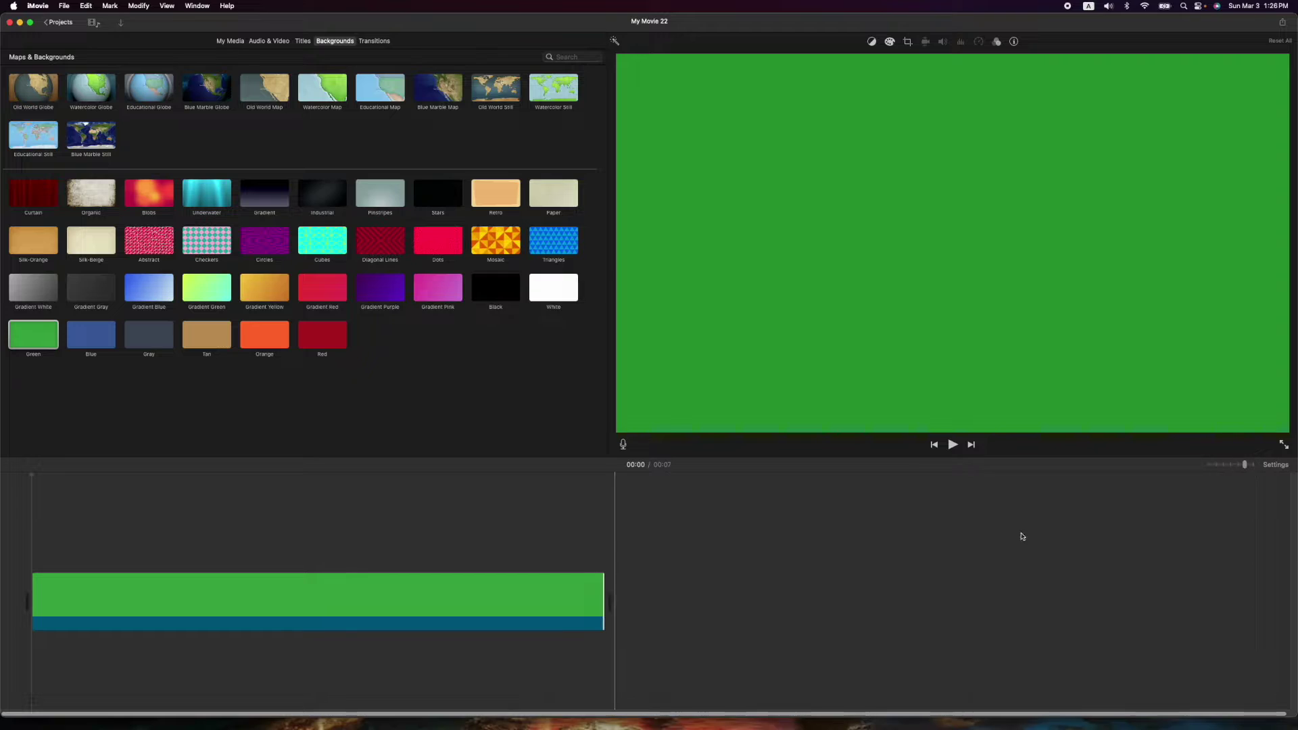
{"action": "left_click_drag", "start_coordinate": [603, 603], "coordinate": [836, 599]}
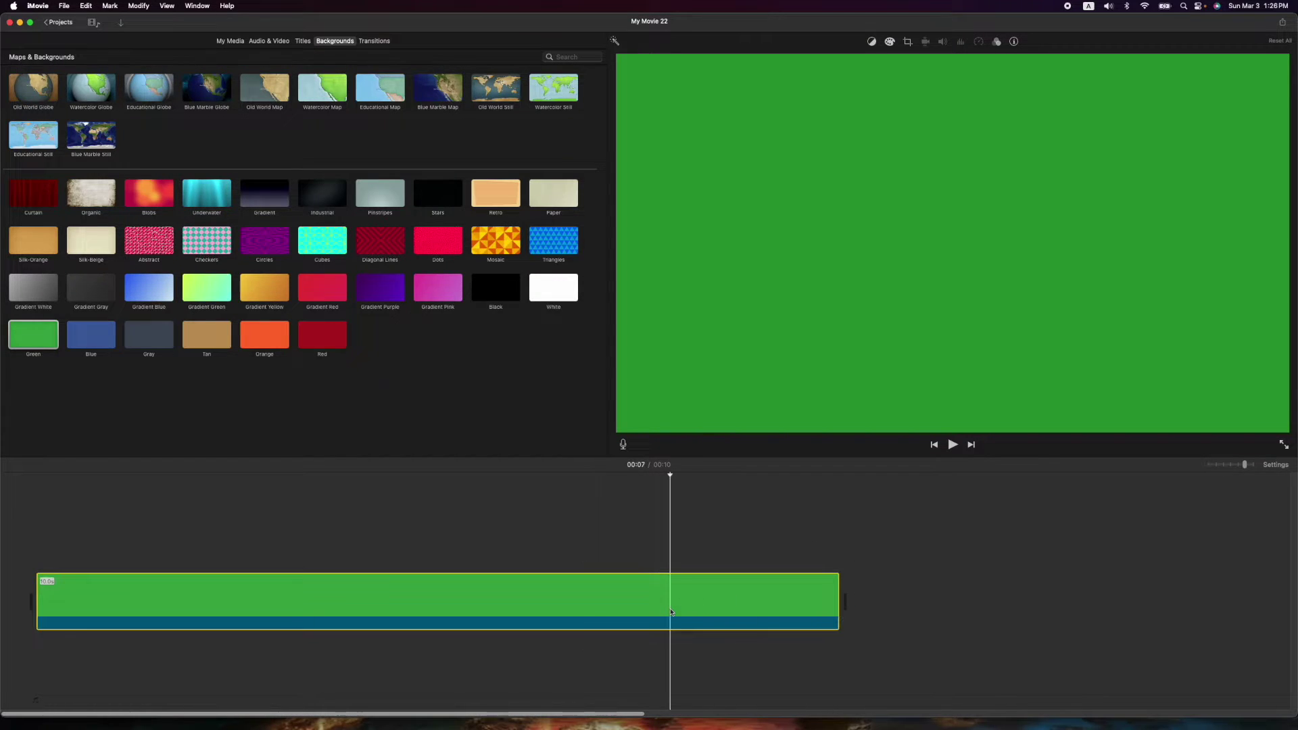
Step: Raise the green background clip's colour saturation to the maximum
{"action": "left_click", "coordinate": [389, 609]}
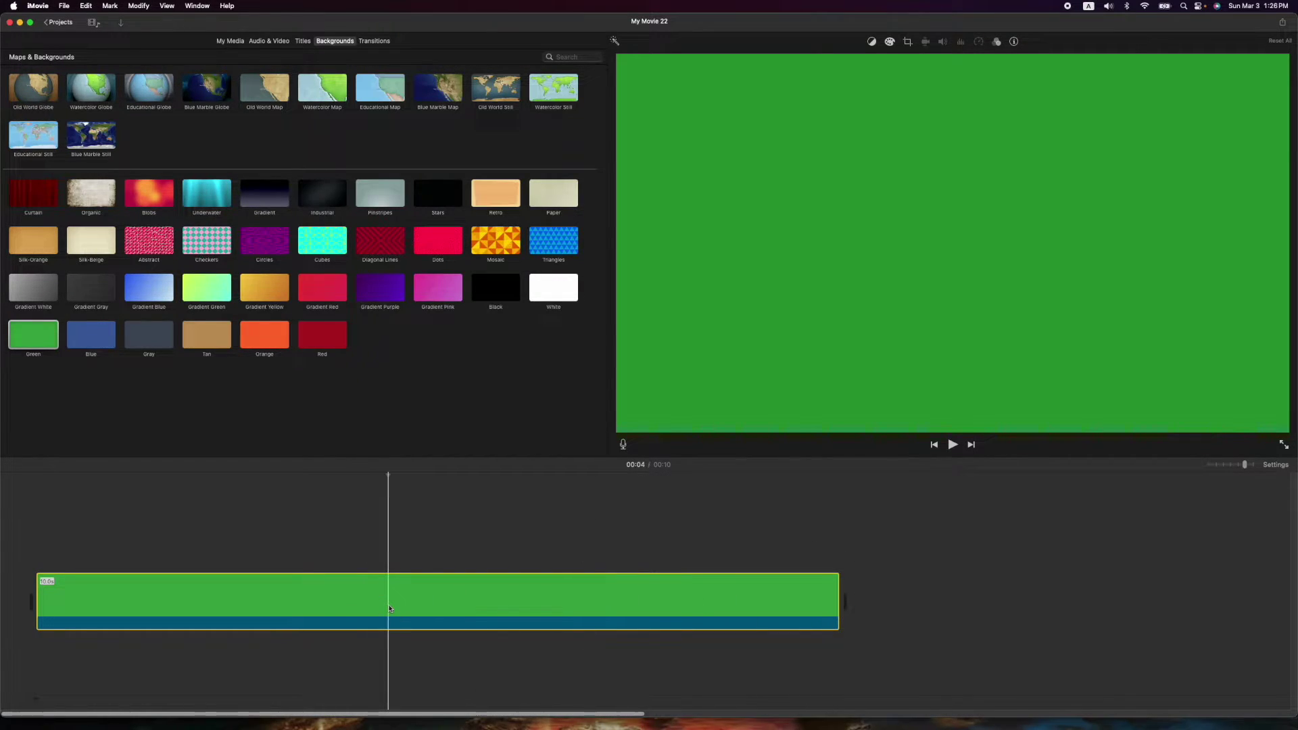
{"action": "left_click", "coordinate": [432, 595]}
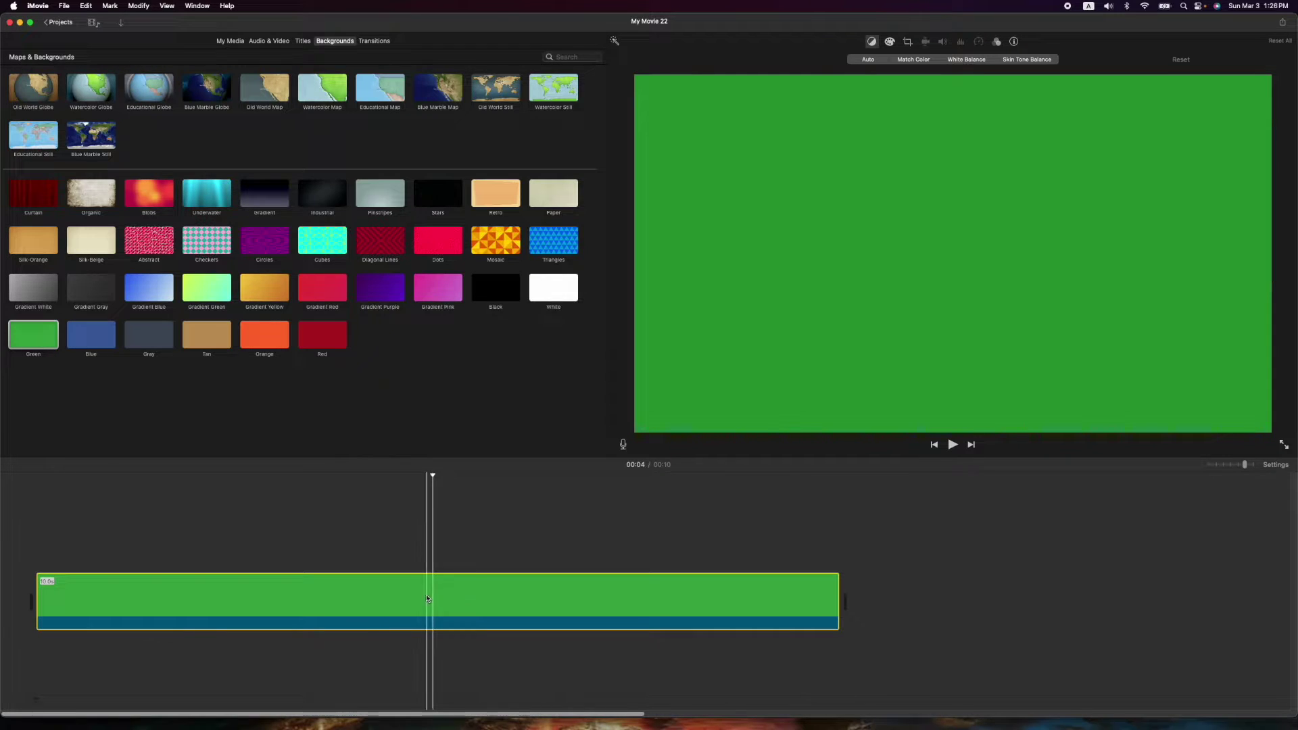
{"action": "left_click", "coordinate": [890, 42]}
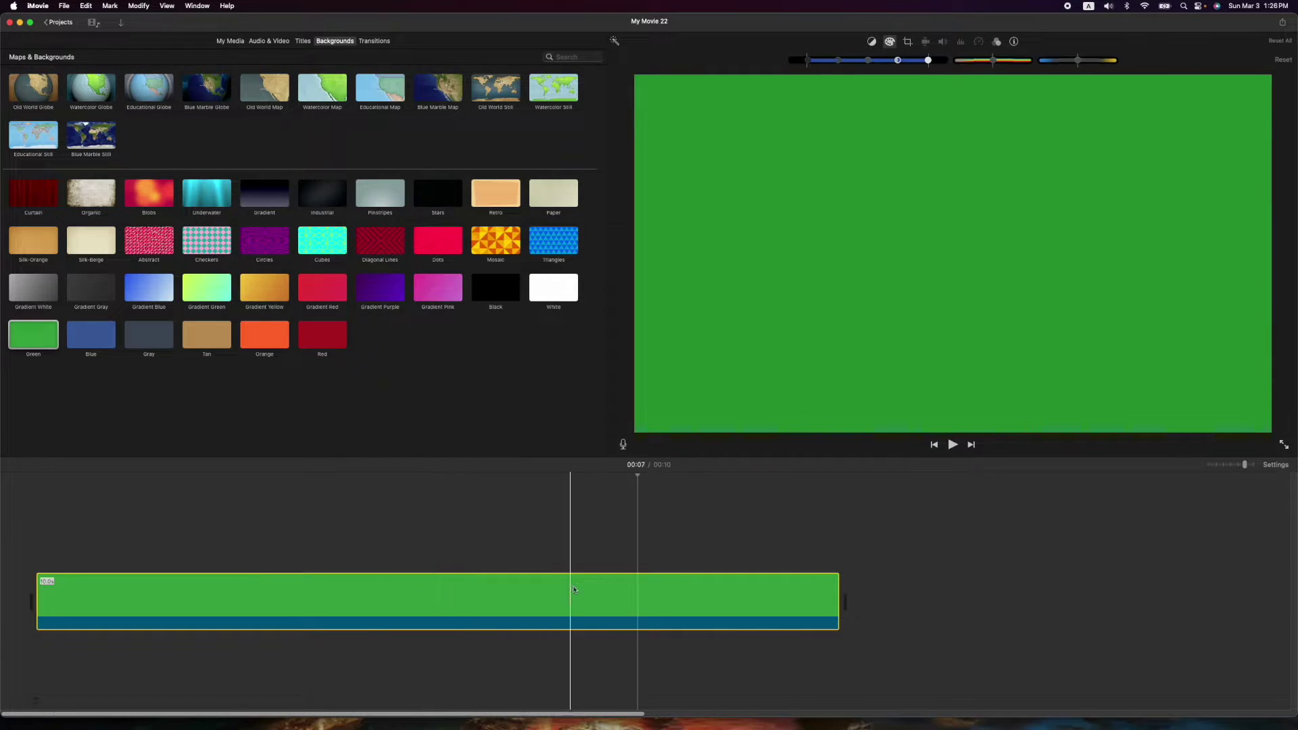
{"action": "left_click", "coordinate": [890, 42]}
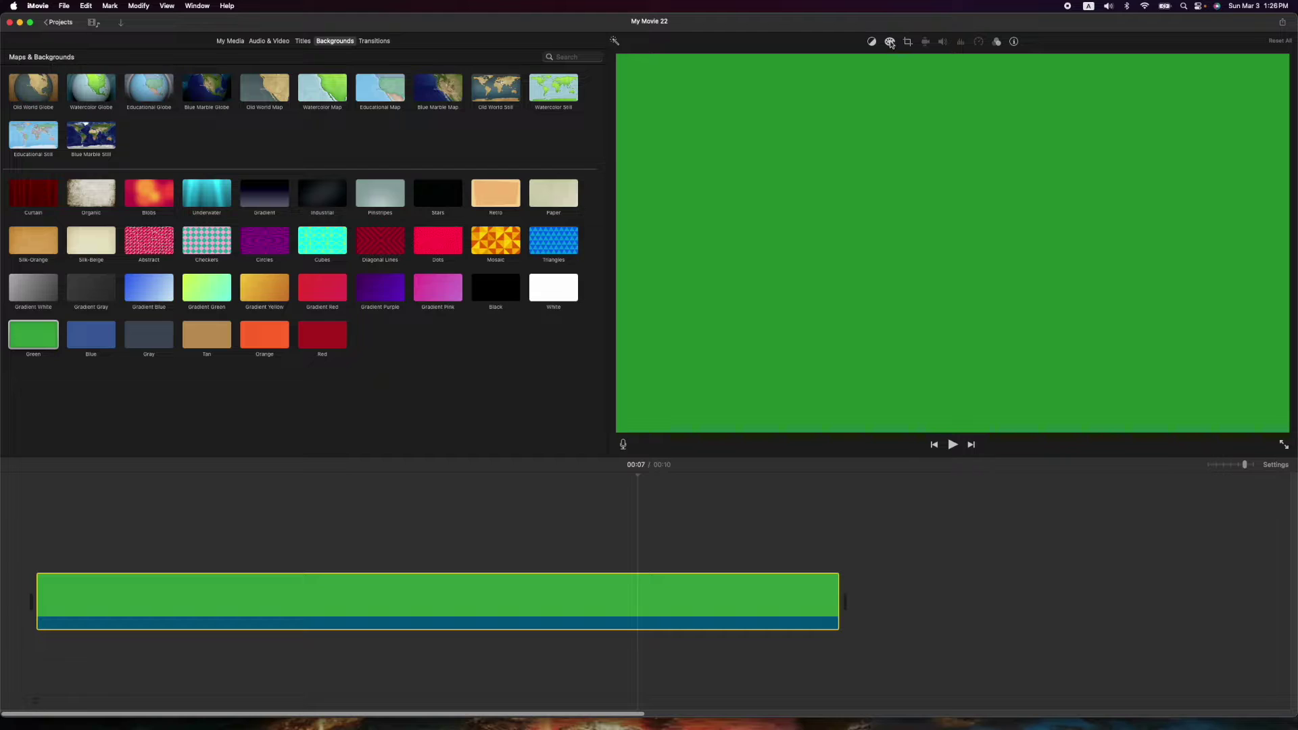
{"action": "left_click", "coordinate": [889, 41]}
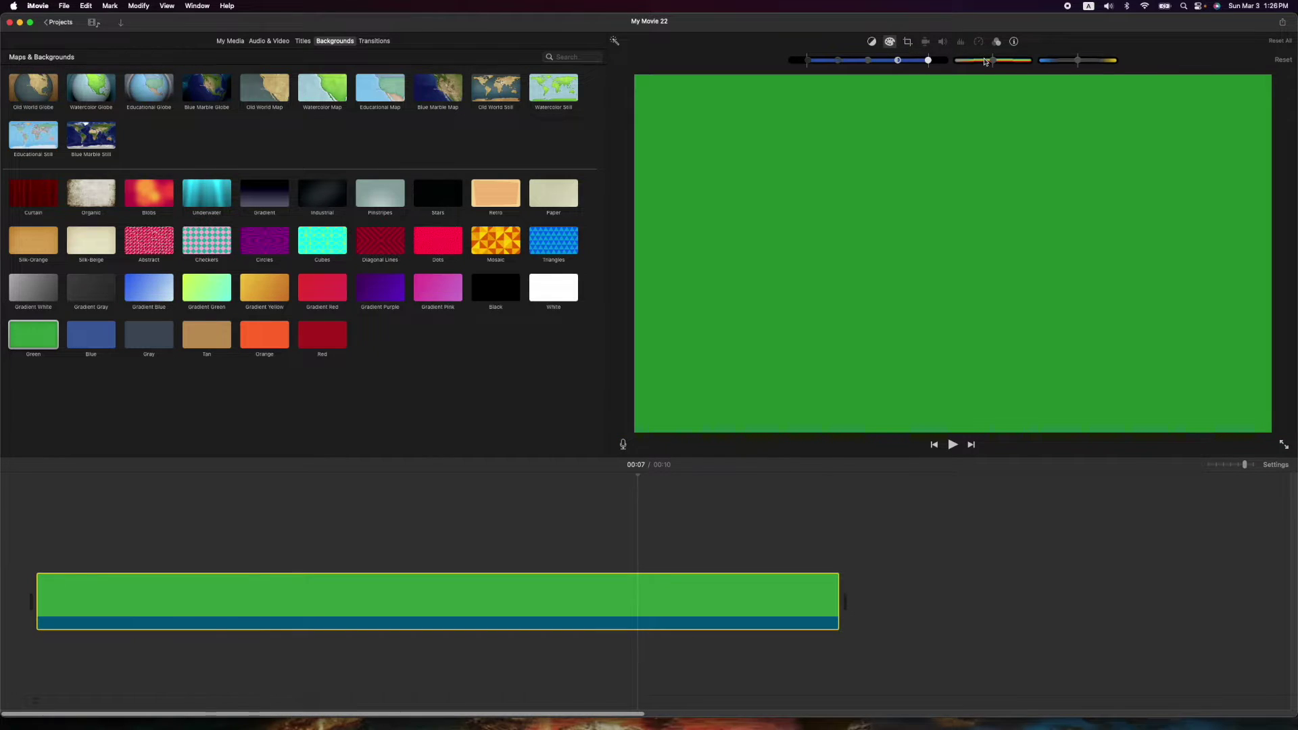
{"action": "left_click_drag", "start_coordinate": [991, 62], "coordinate": [1043, 65]}
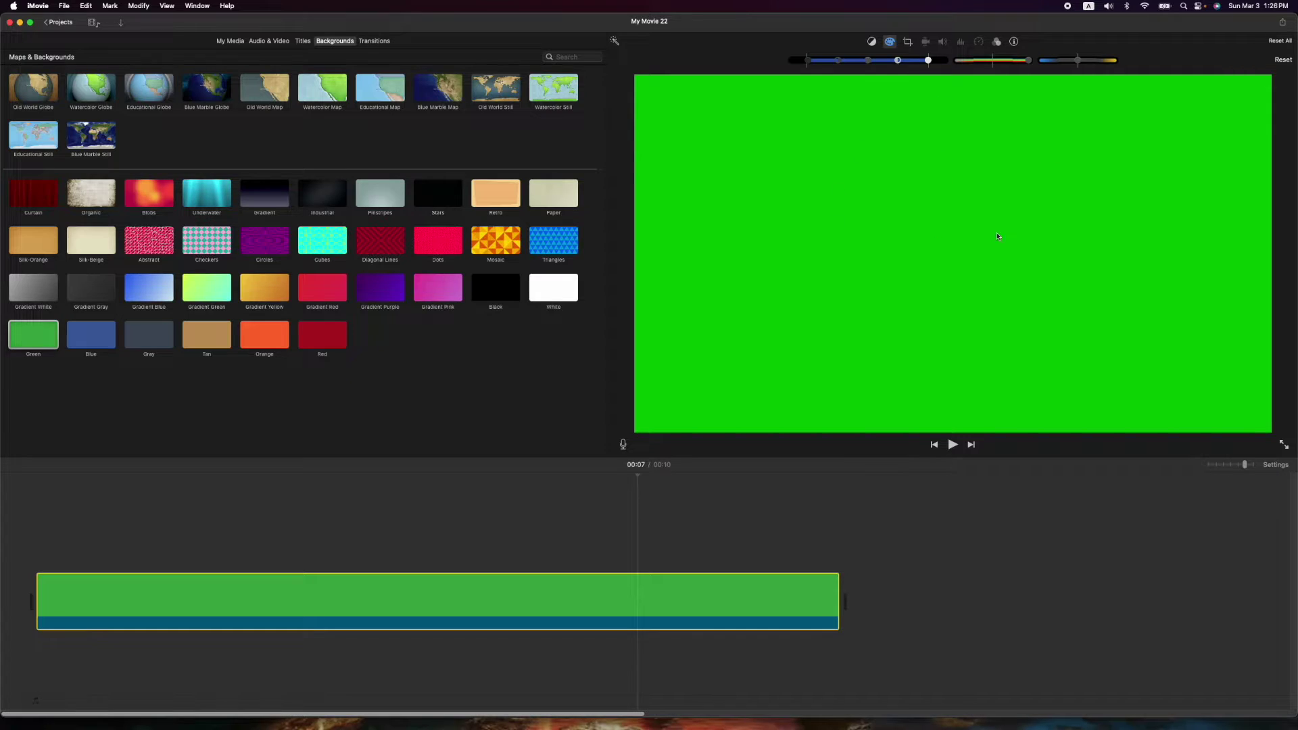
Step: Add an Upper title above the beginning of the green clip and select it
{"action": "left_click", "coordinate": [42, 538]}
{"action": "left_click", "coordinate": [301, 40]}
{"action": "left_click", "coordinate": [320, 210]}
{"action": "left_click_drag", "start_coordinate": [320, 211], "coordinate": [143, 565]}
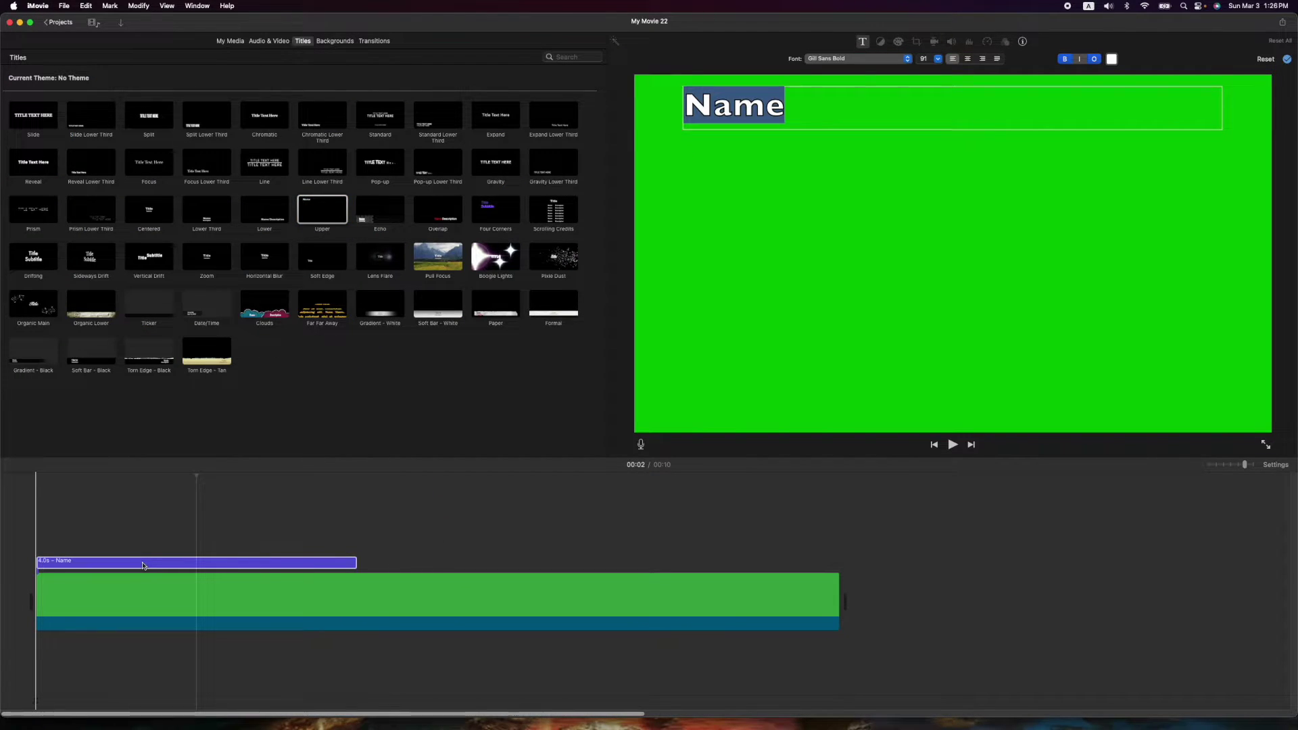
{"action": "left_click", "coordinate": [144, 565]}
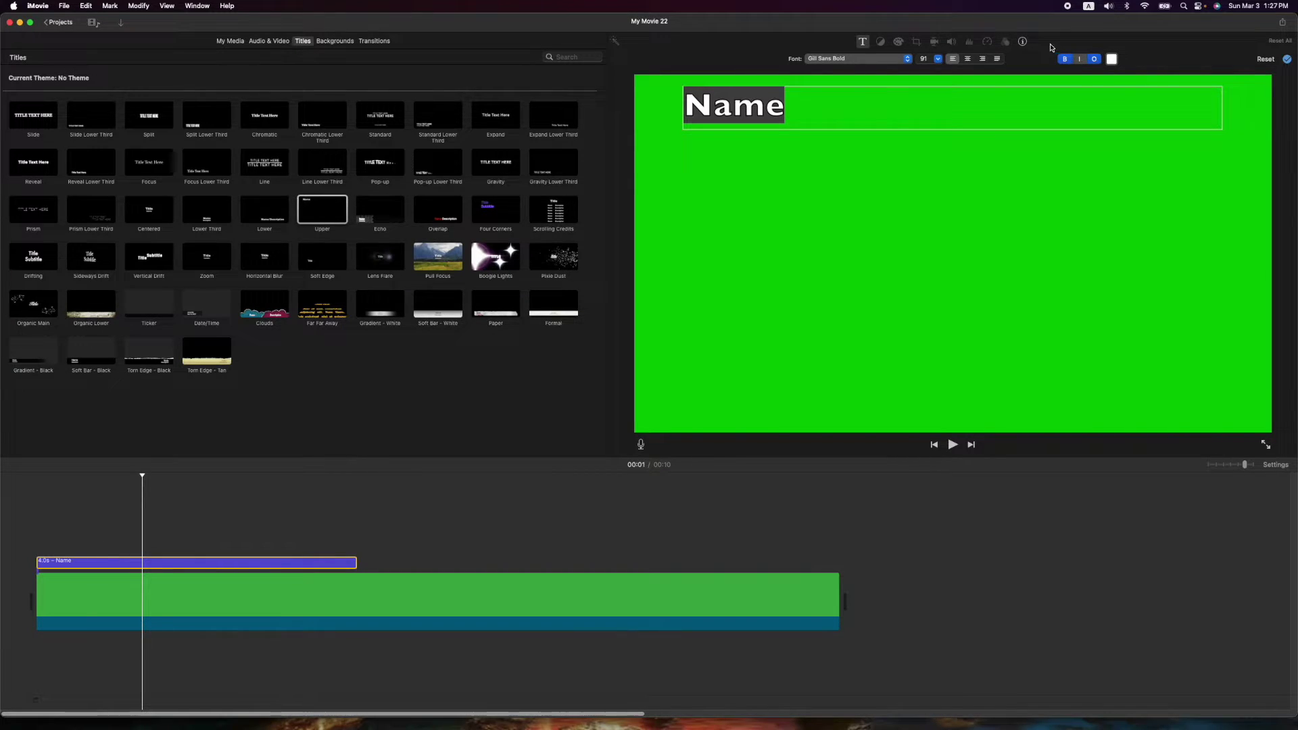
Step: Set the Upper title's duration to 1.0 second
{"action": "left_click", "coordinate": [1022, 42]}
{"action": "left_click", "coordinate": [1047, 61]}
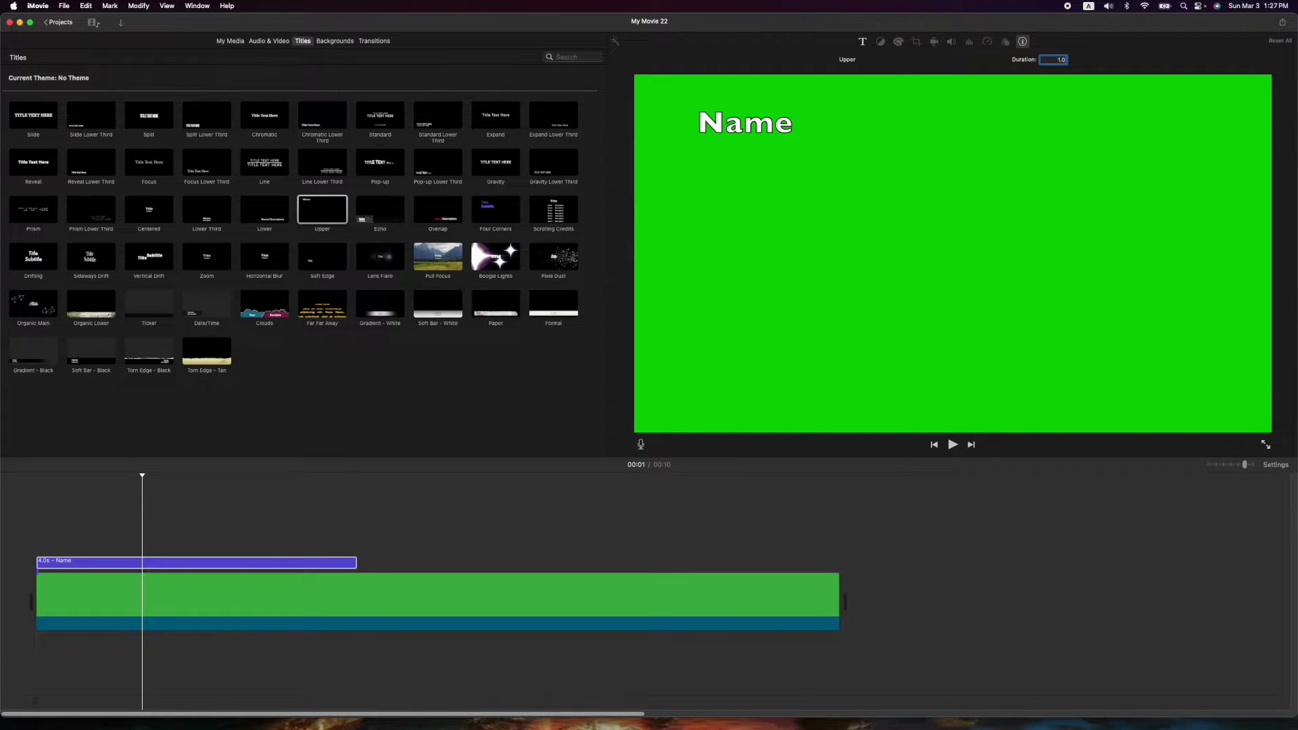
{"action": "type", "text": "1.0"}
{"action": "key", "text": "Return"}
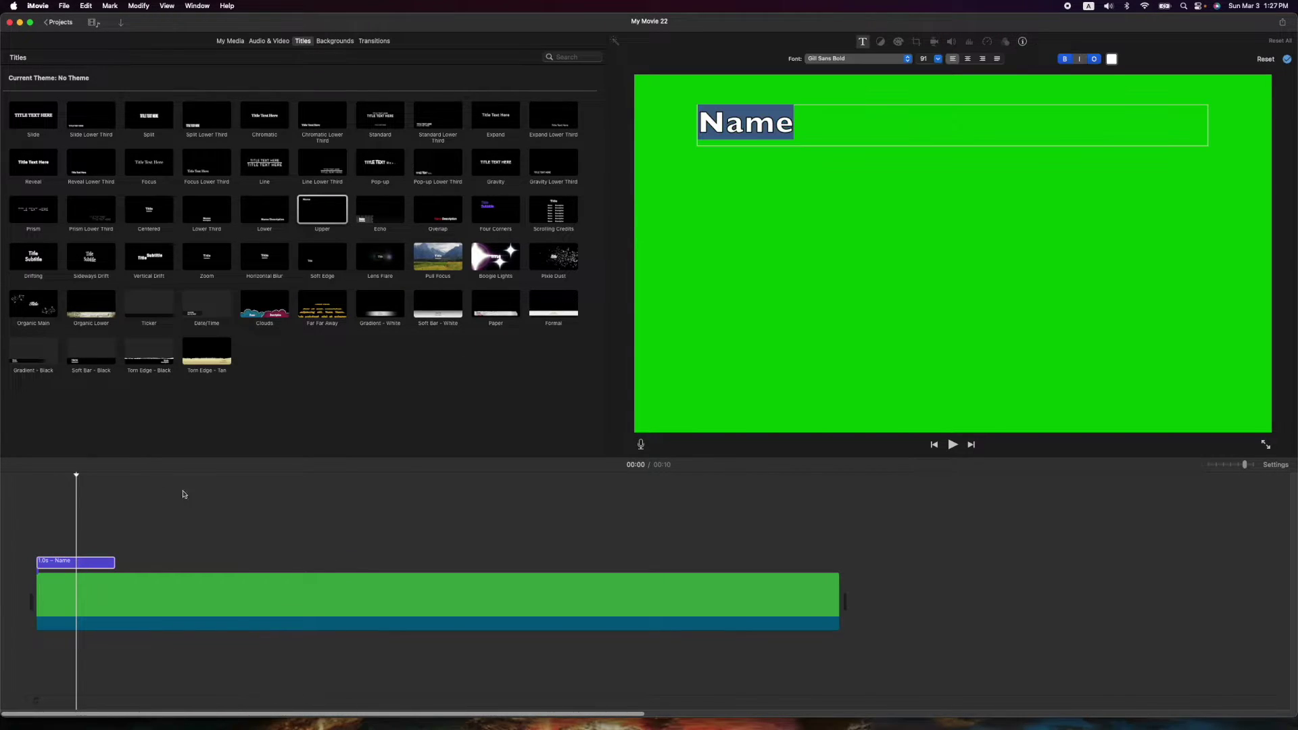
Step: Set the title's font to Avenir Next Heavy, remove its outline and replace the placeholder text with 10
{"action": "left_click", "coordinate": [807, 118]}
{"action": "left_click_drag", "start_coordinate": [809, 121], "coordinate": [679, 127]}
{"action": "left_click", "coordinate": [908, 59]}
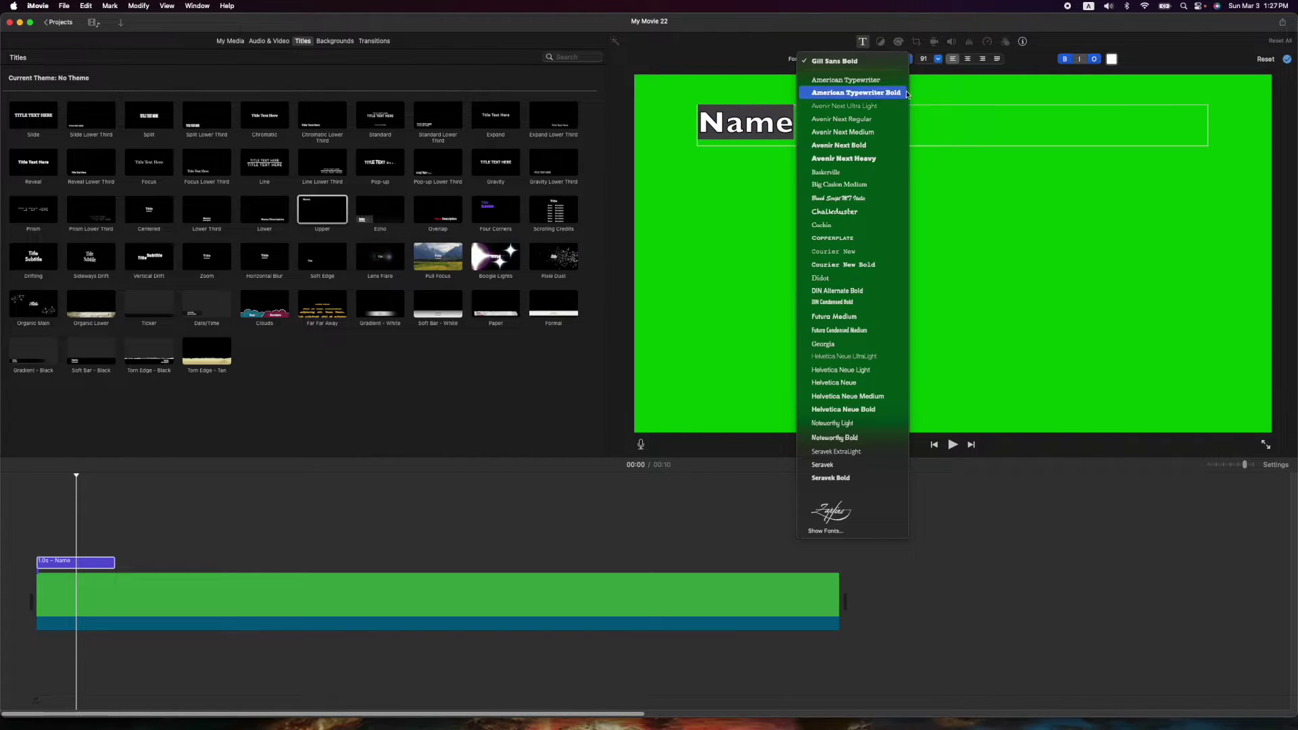
{"action": "left_click", "coordinate": [872, 159]}
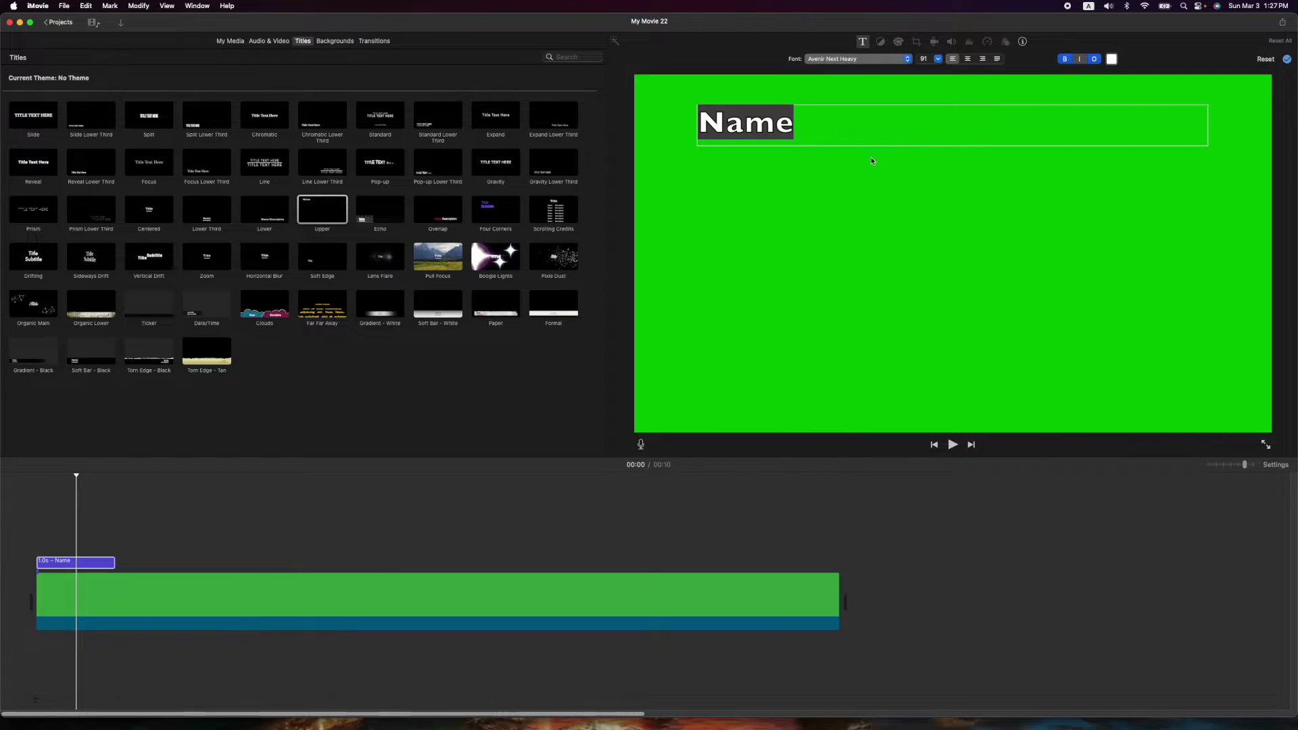
{"action": "left_click", "coordinate": [1094, 58]}
{"action": "left_click_drag", "start_coordinate": [810, 128], "coordinate": [676, 123]}
{"action": "type", "text": "10"}
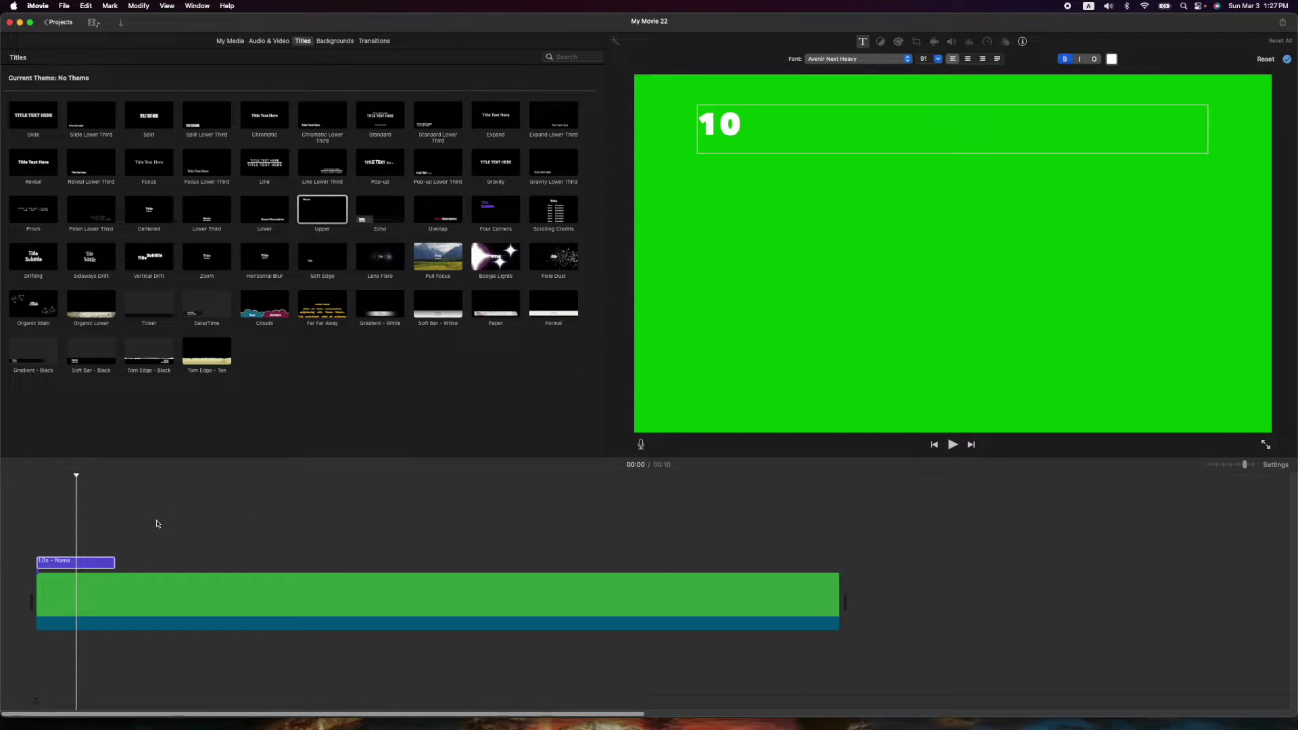
{"action": "left_click", "coordinate": [33, 535]}
{"action": "key", "text": "space"}
Step: Set the 10 title's font size to 212, apply the change and play it back
{"action": "left_click", "coordinate": [74, 561]}
{"action": "left_click", "coordinate": [74, 561]}
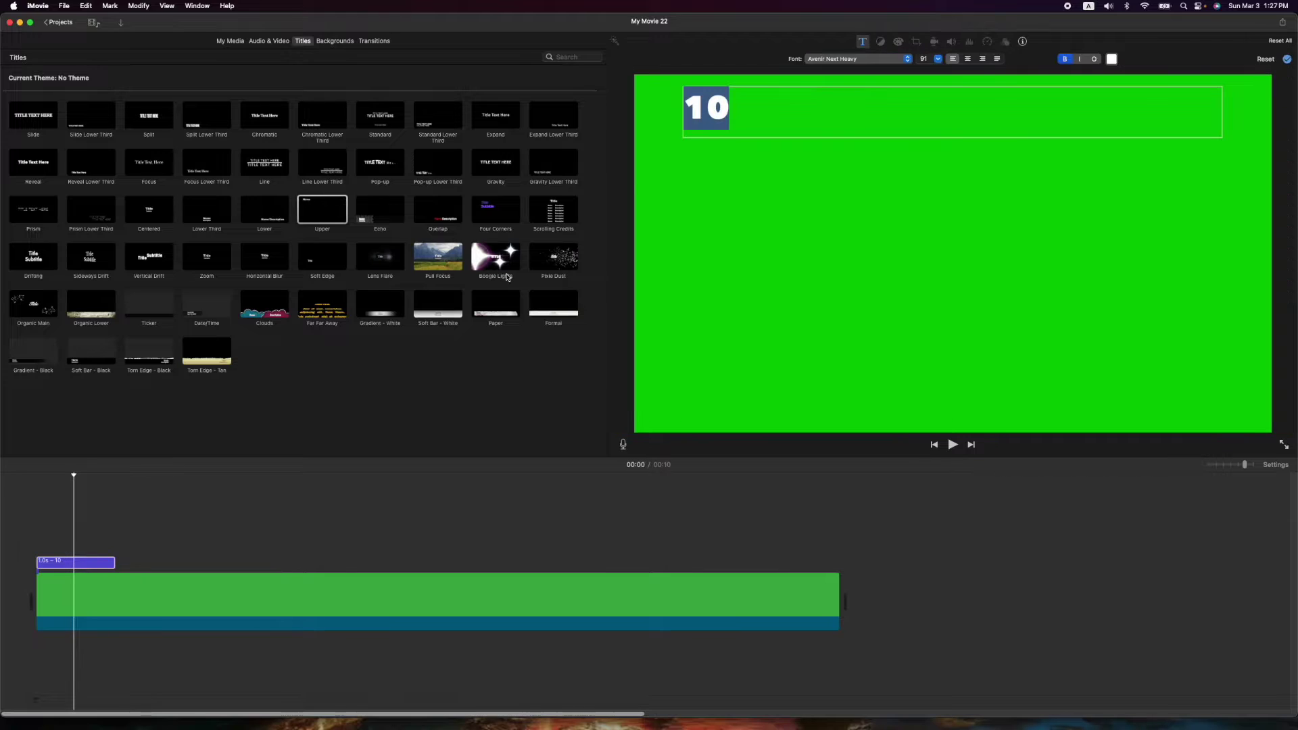
{"action": "double_click", "coordinate": [761, 119]}
{"action": "left_click", "coordinate": [938, 59]}
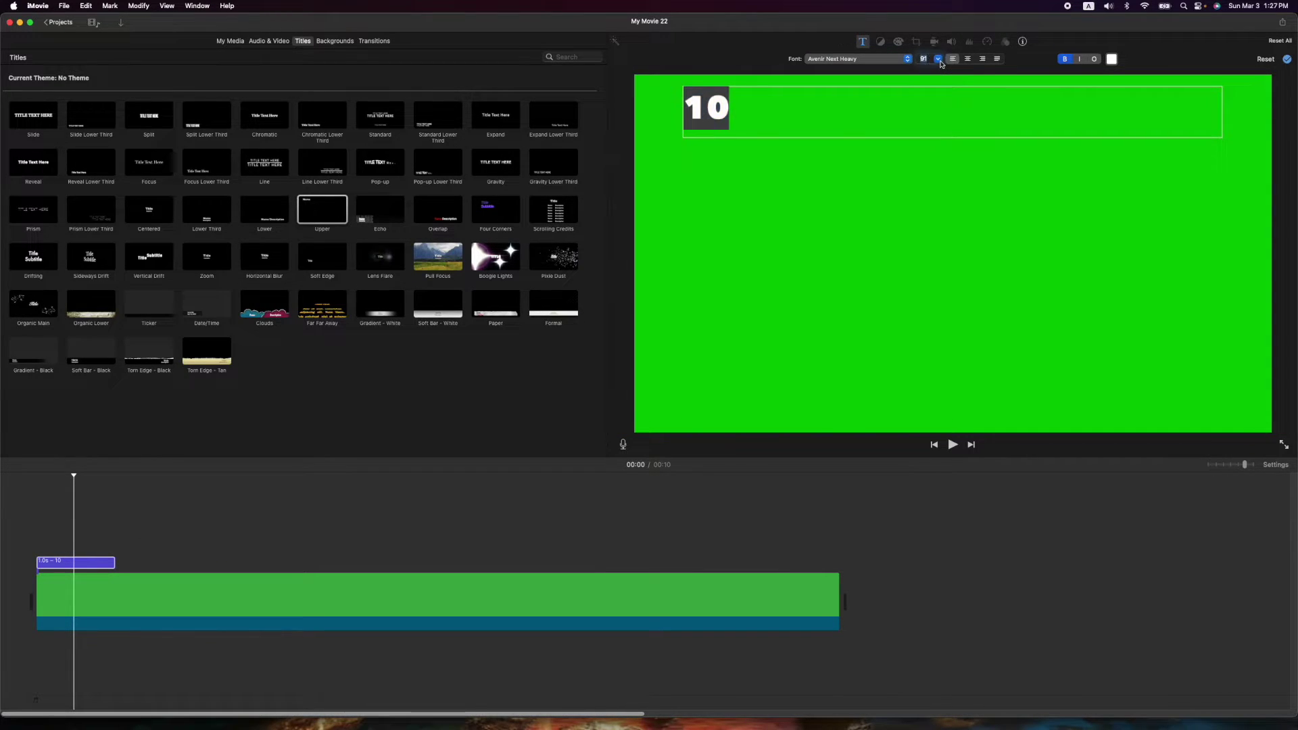
{"action": "left_click", "coordinate": [939, 60]}
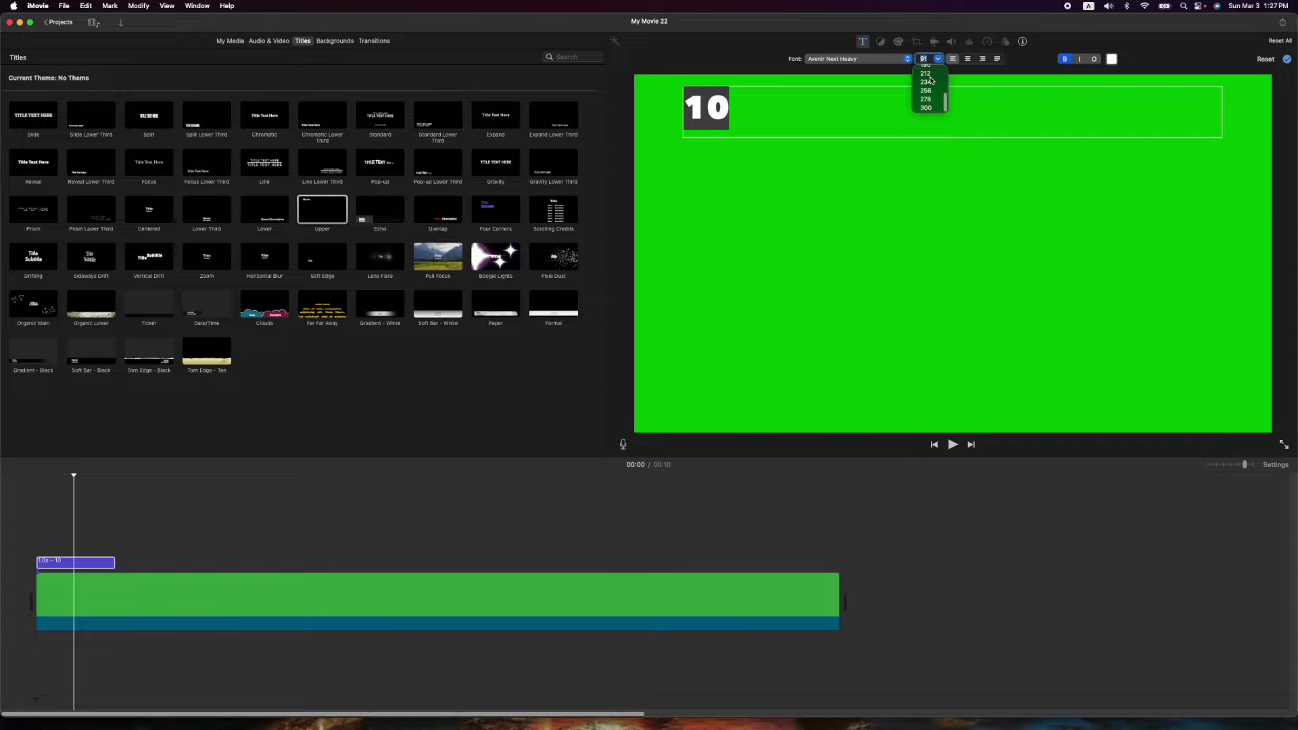
{"action": "left_click", "coordinate": [928, 73]}
{"action": "left_click", "coordinate": [1286, 59]}
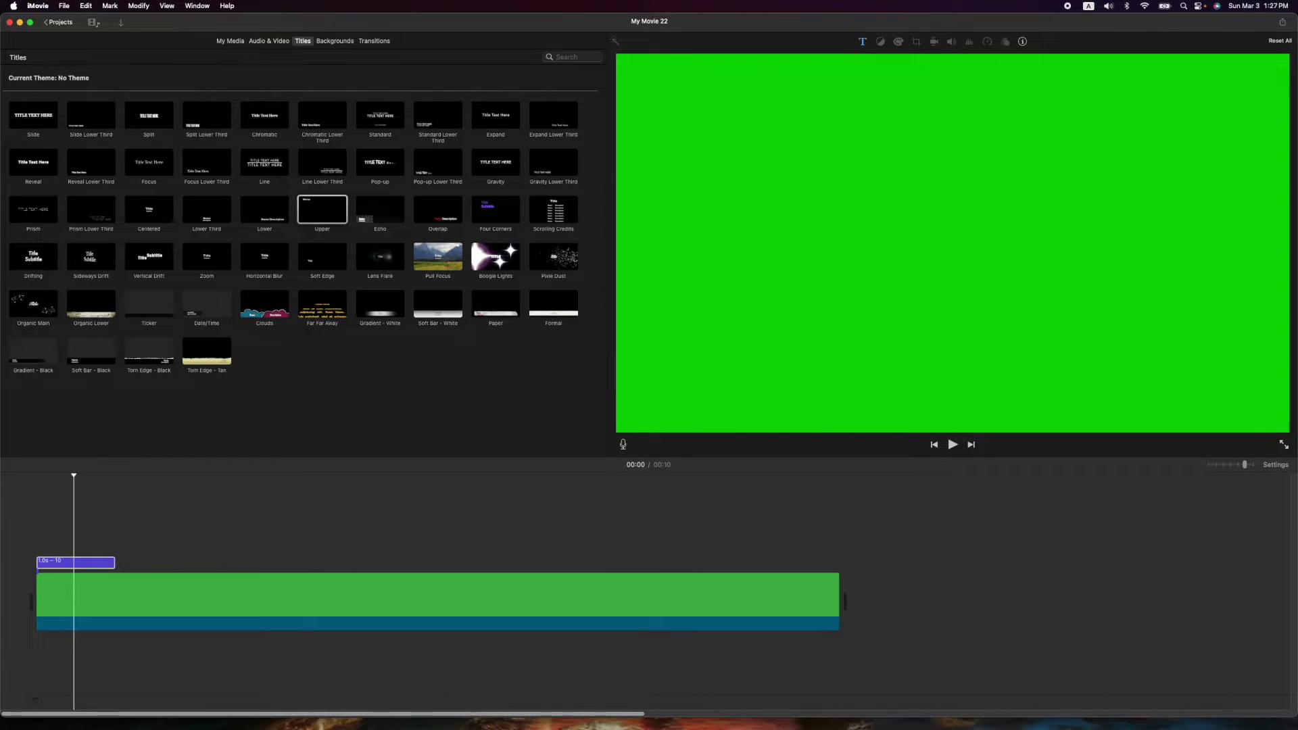
{"action": "key", "text": "space"}
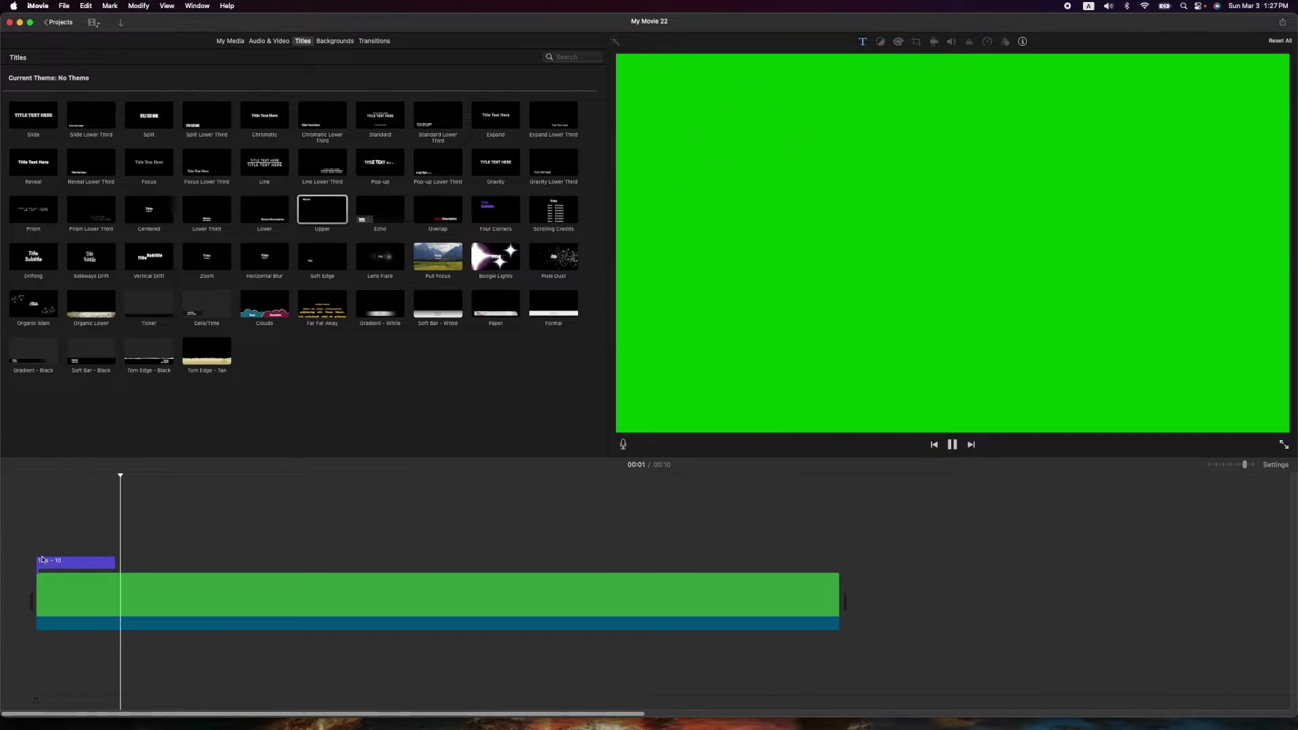
Step: Duplicate the one-second 10 title and place the copy directly after the original
{"action": "left_click", "coordinate": [82, 564]}
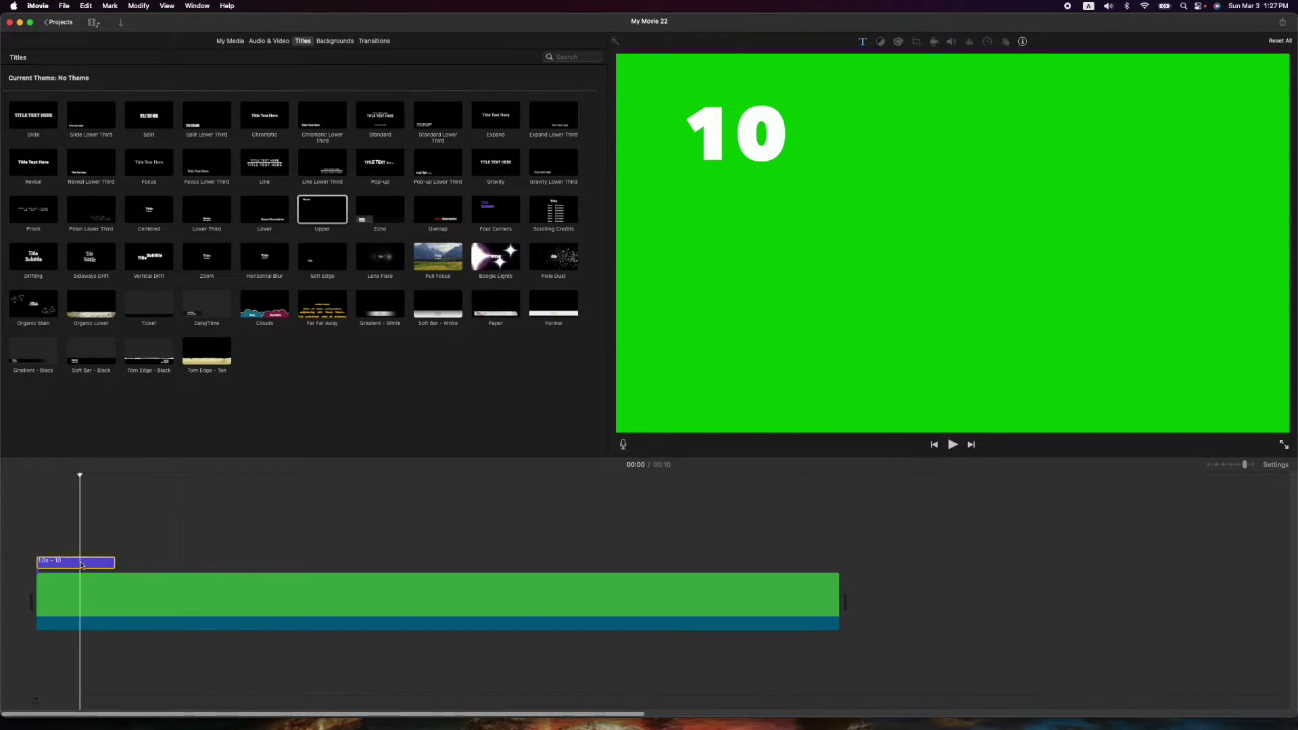
{"action": "left_click", "coordinate": [119, 564]}
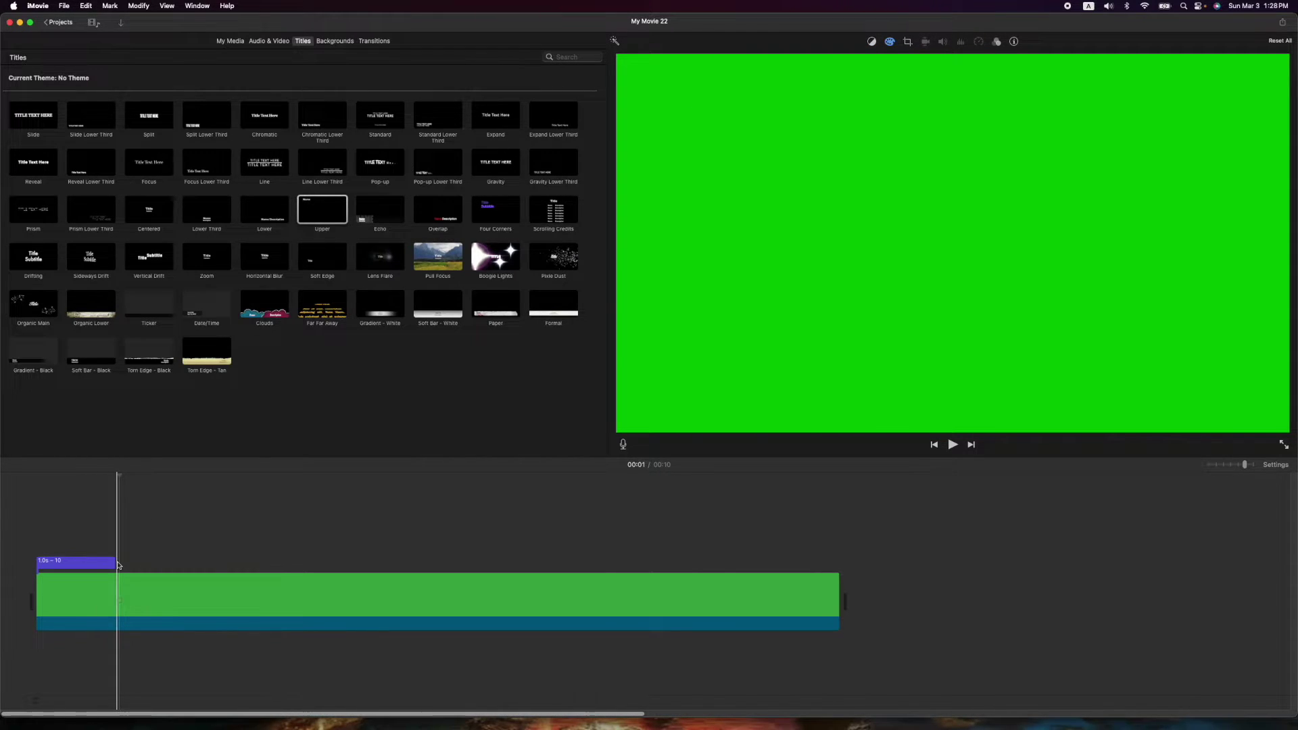
{"action": "key", "text": "super+v"}
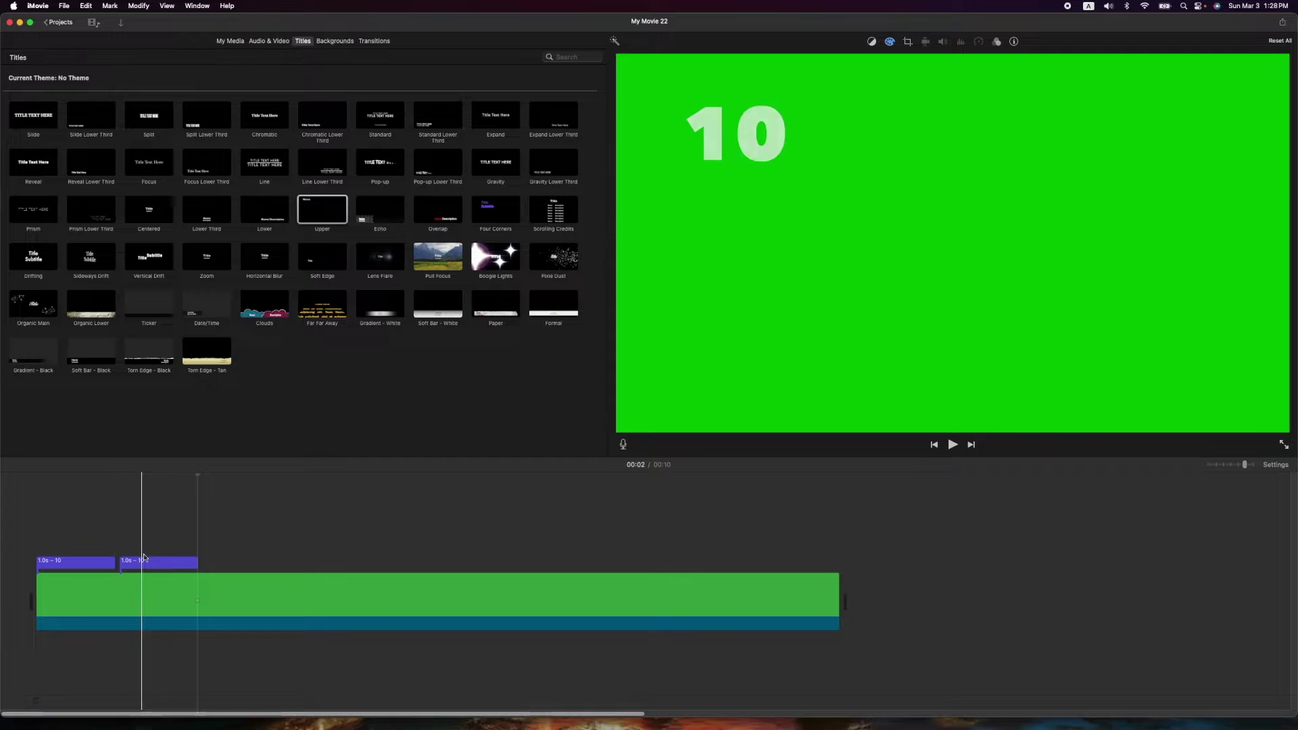
{"action": "mouse_move", "coordinate": [177, 565]}
{"action": "left_mouse_down"}
{"action": "mouse_move", "coordinate": [140, 564]}
{"action": "mouse_move", "coordinate": [173, 565]}
{"action": "left_mouse_up"}
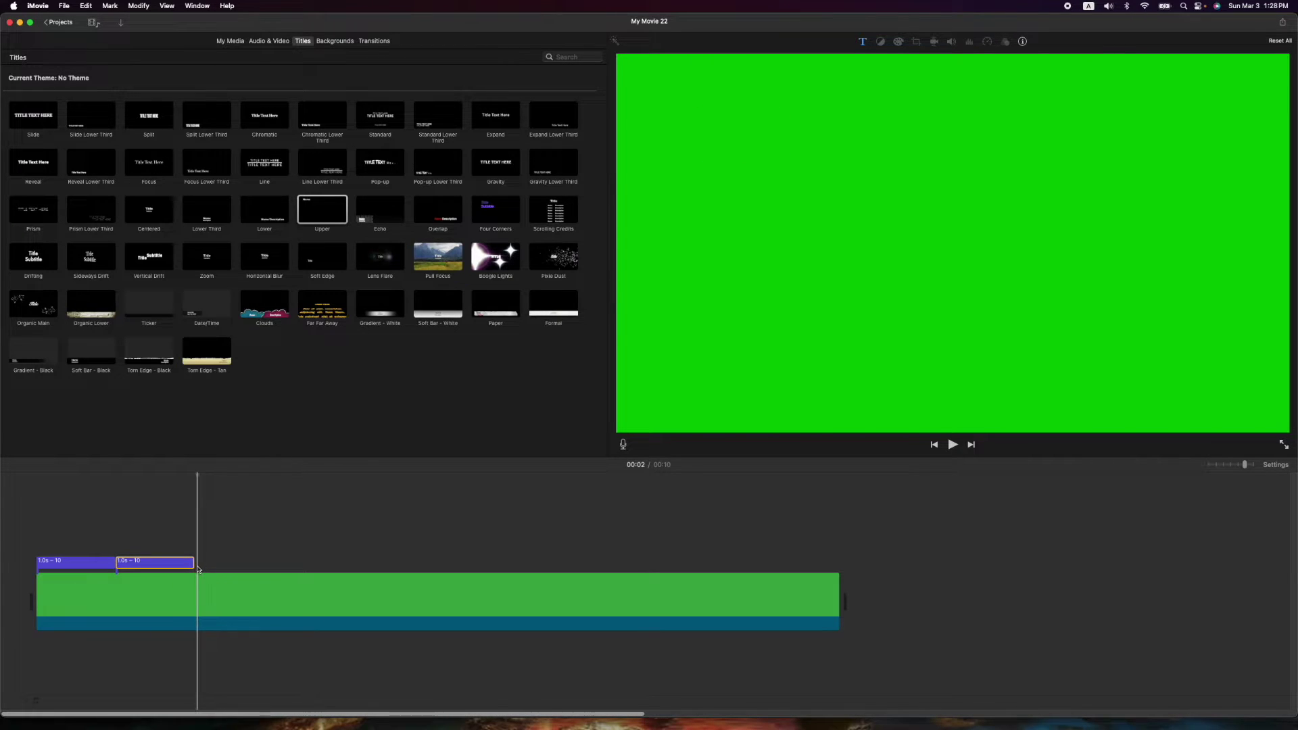
Step: Paste seven more copies of the one-second 10 title along the timeline after the second title
{"action": "left_click", "coordinate": [197, 568]}
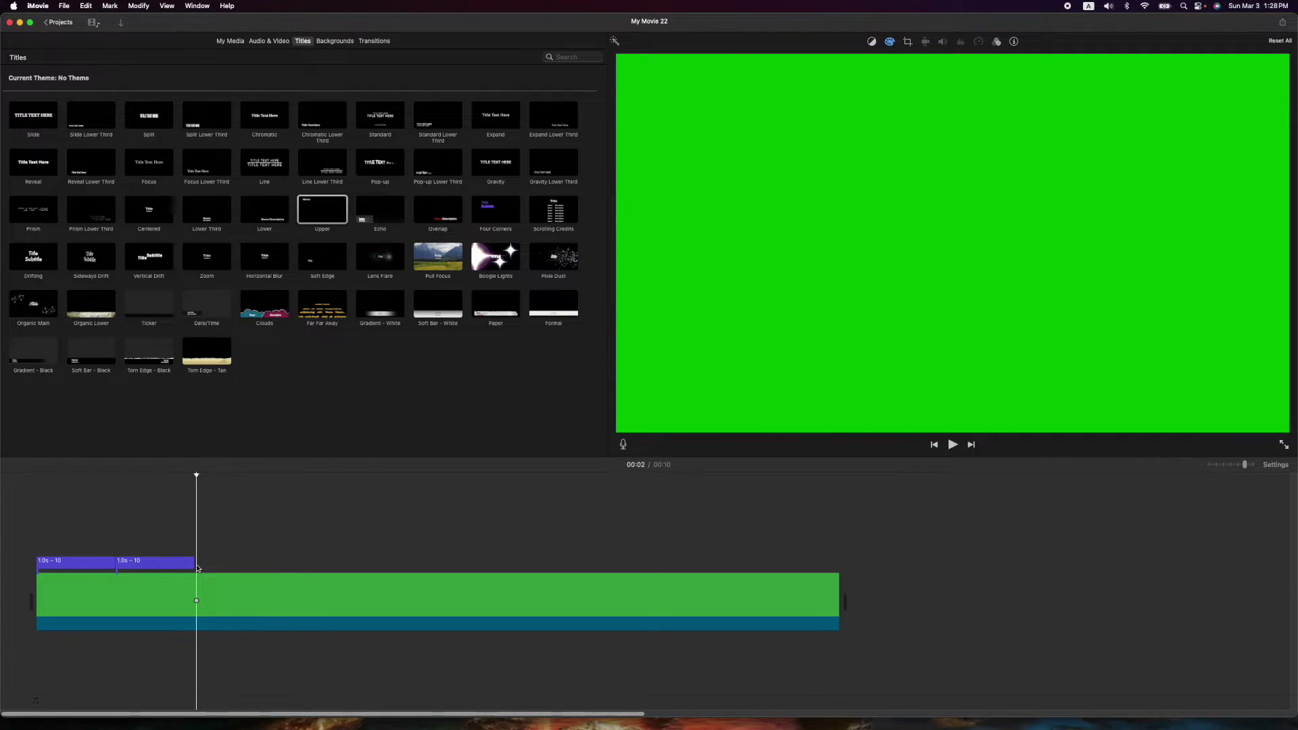
{"action": "key", "text": "super+v"}
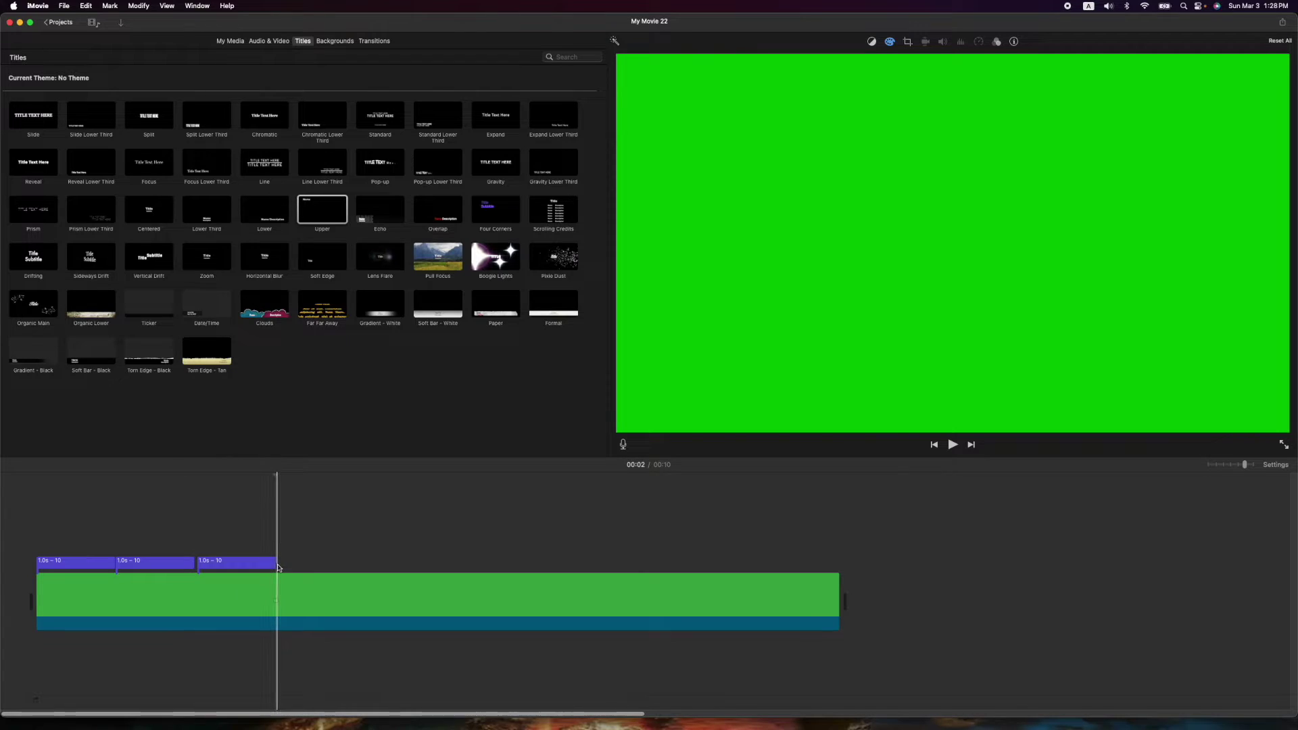
{"action": "key", "text": "super+v"}
{"action": "key", "text": "super+v"}
{"action": "key", "text": "super+v"}
{"action": "key", "text": "super+v"}
{"action": "key", "text": "super+v"}
{"action": "key", "text": "super+v"}
Step: Change the second title's text to 9 and apply the change
{"action": "left_click", "coordinate": [161, 562]}
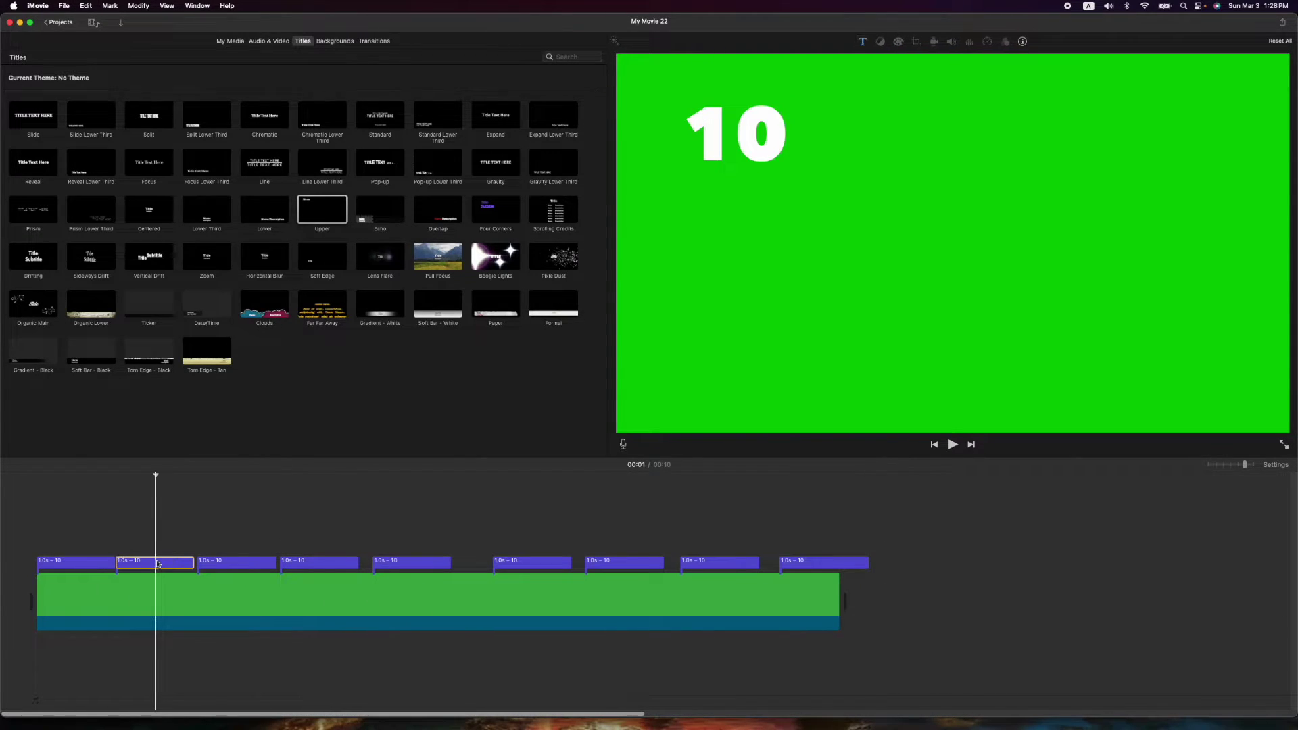
{"action": "left_click", "coordinate": [774, 181]}
{"action": "left_click_drag", "start_coordinate": [788, 165], "coordinate": [687, 153]}
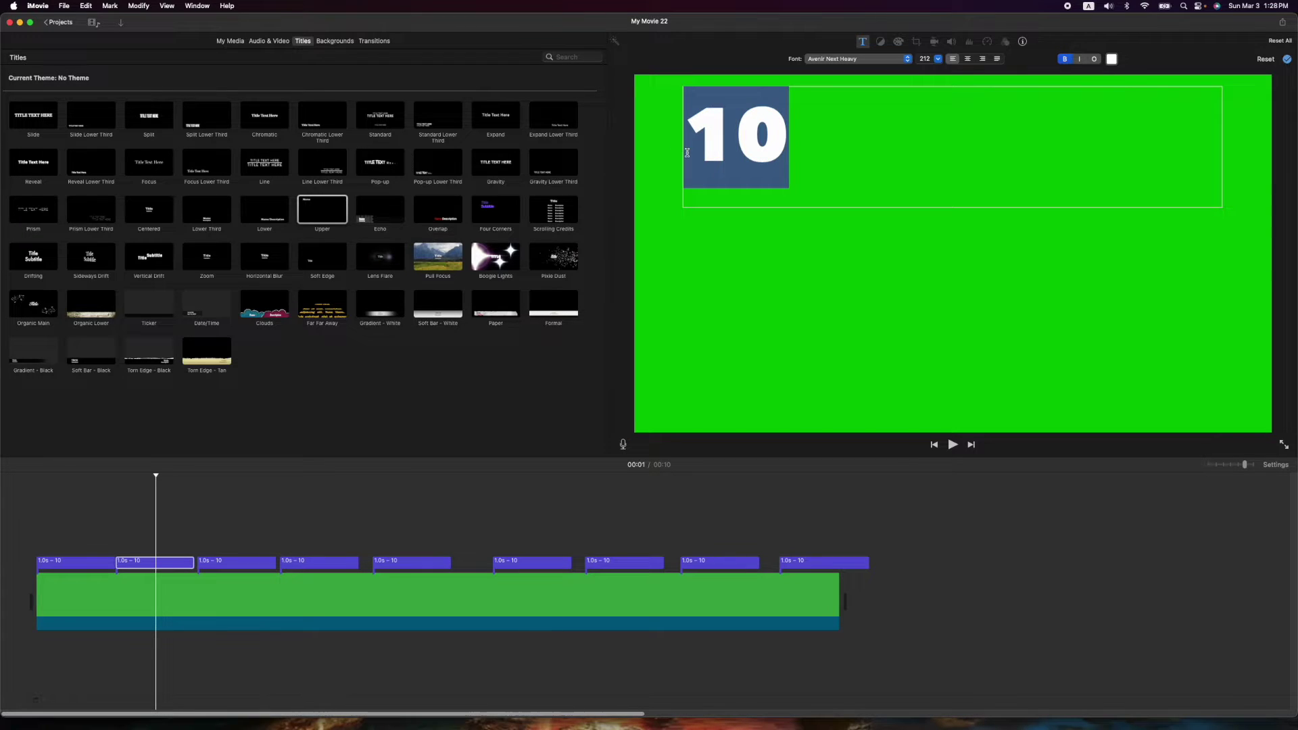
{"action": "type", "text": "9"}
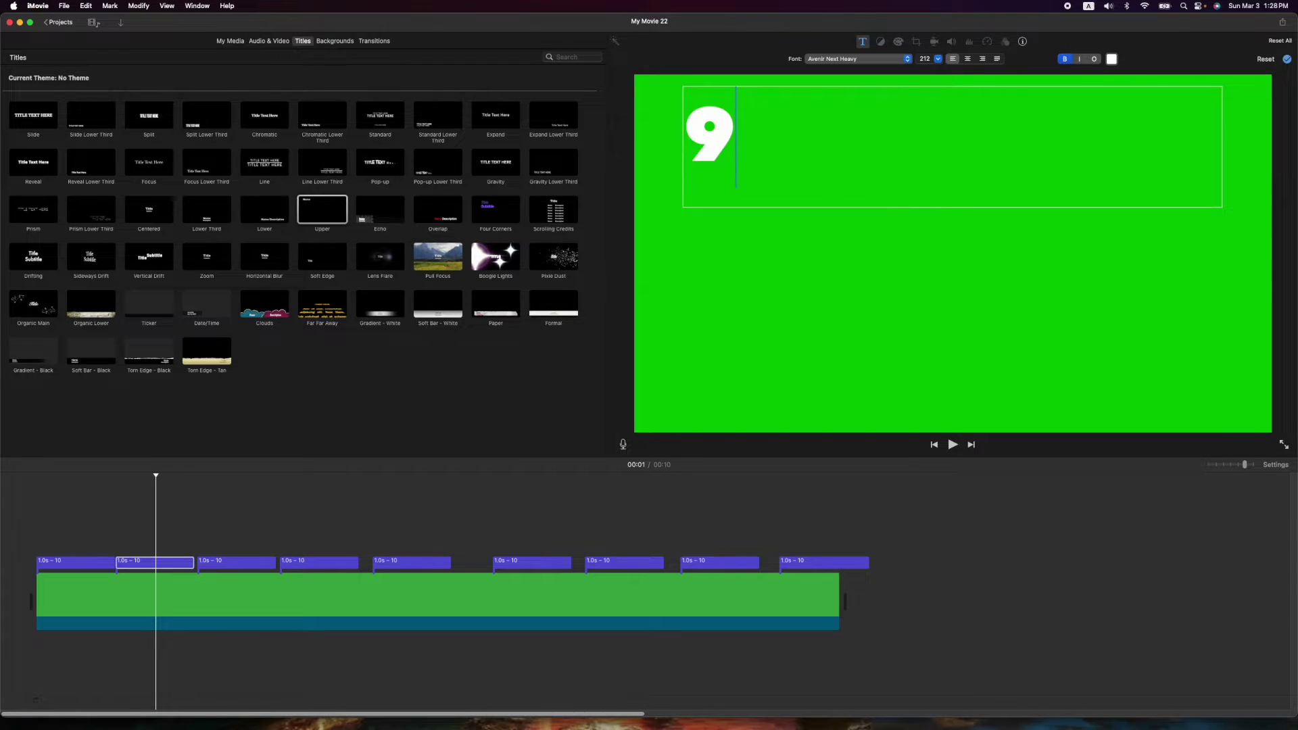
{"action": "left_click", "coordinate": [1286, 59]}
Step: Replace the third title's text with 8
{"action": "left_click", "coordinate": [223, 562]}
{"action": "left_click", "coordinate": [817, 130]}
{"action": "double_click", "coordinate": [750, 139]}
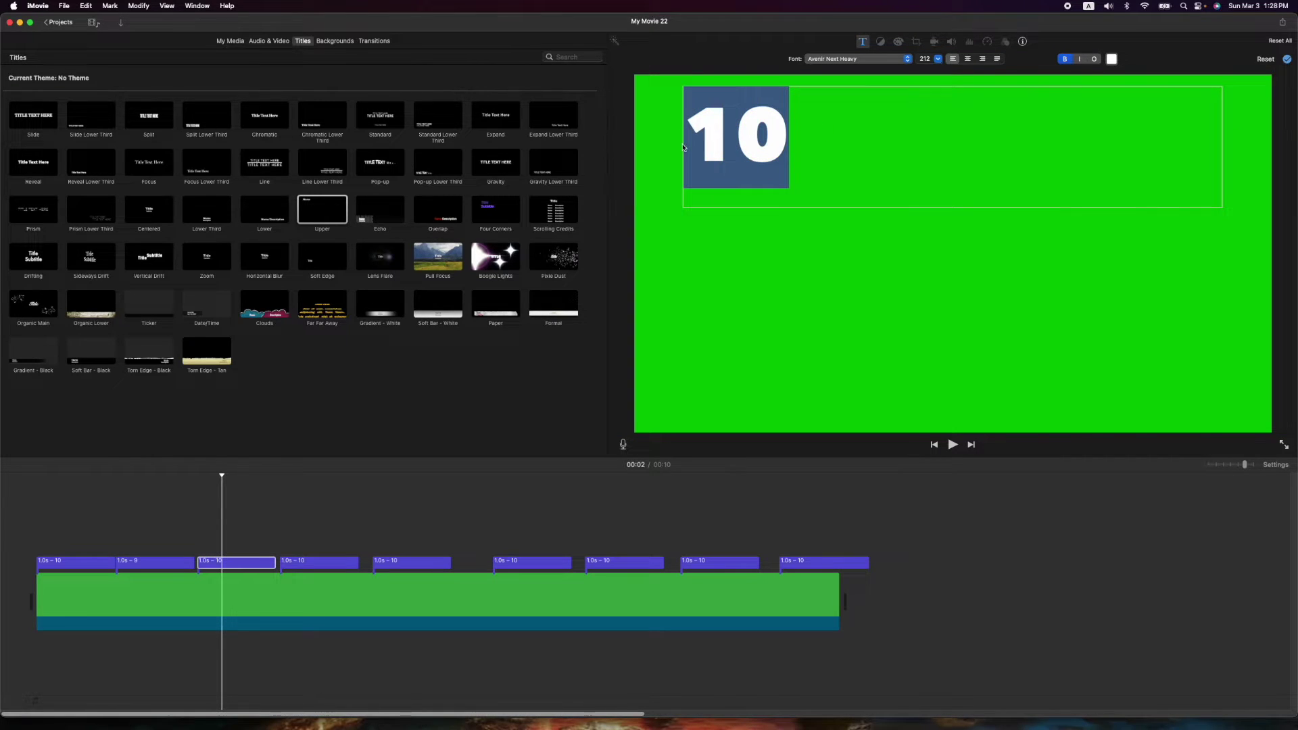
{"action": "type", "text": "8"}
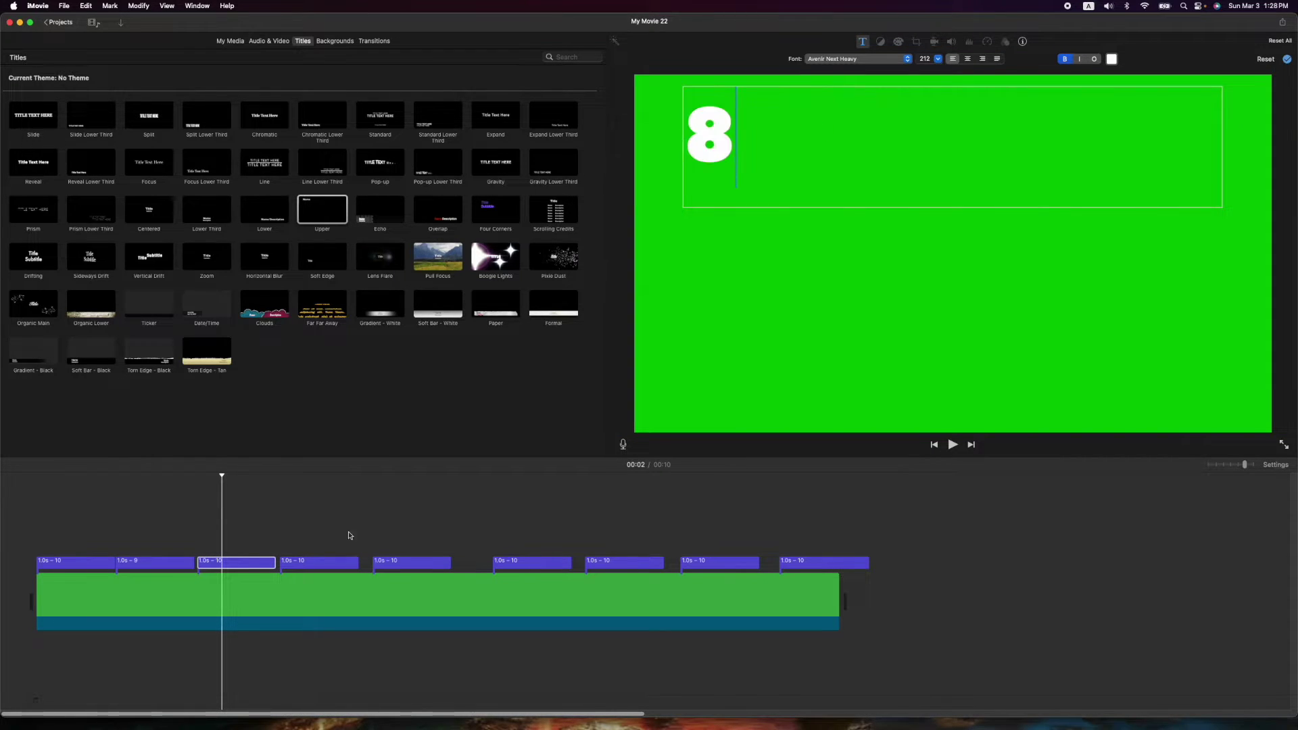
Step: Change the fourth title's text to 7 and the fifth title's text to 6
{"action": "left_click", "coordinate": [321, 563]}
{"action": "type", "text": "7"}
{"action": "left_click", "coordinate": [421, 564]}
{"action": "type", "text": "6"}
{"action": "left_click", "coordinate": [431, 565]}
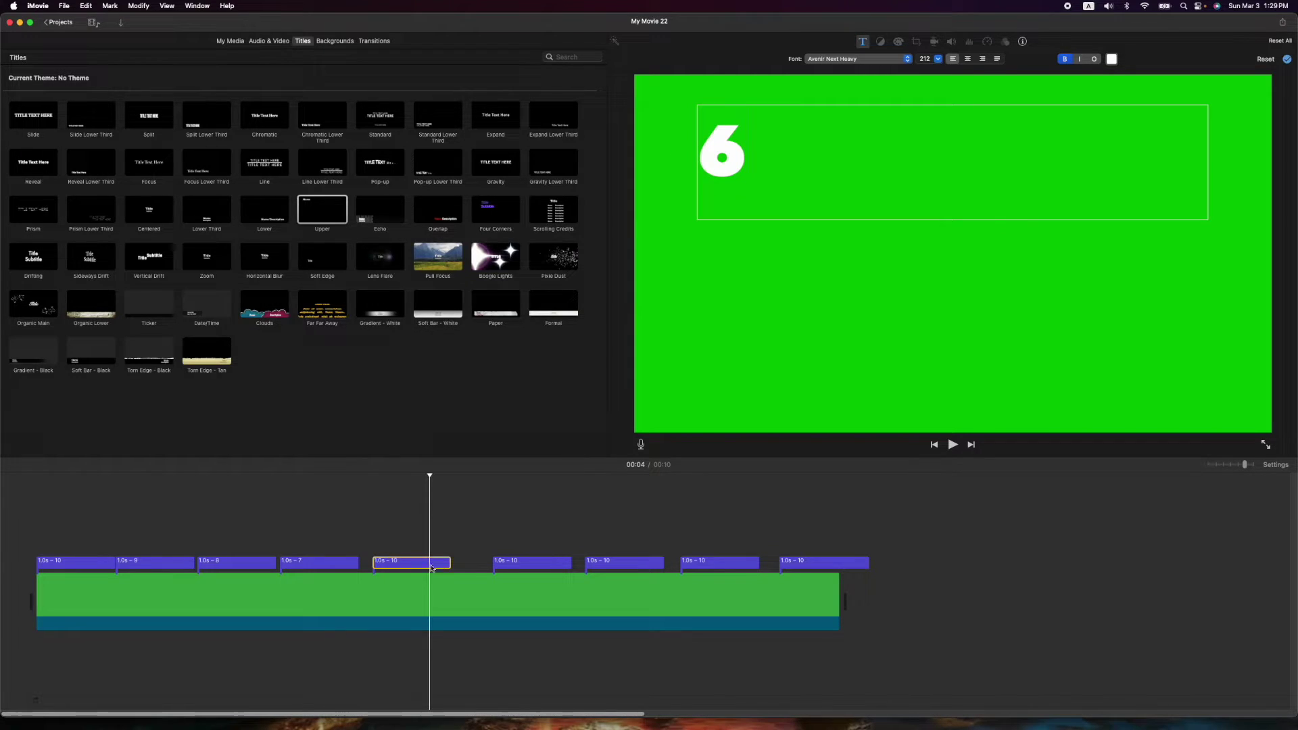
Step: Close the gaps between the third, fourth, fifth and sixth titles so they sit back to back
{"action": "left_click_drag", "start_coordinate": [415, 569], "coordinate": [309, 561]}
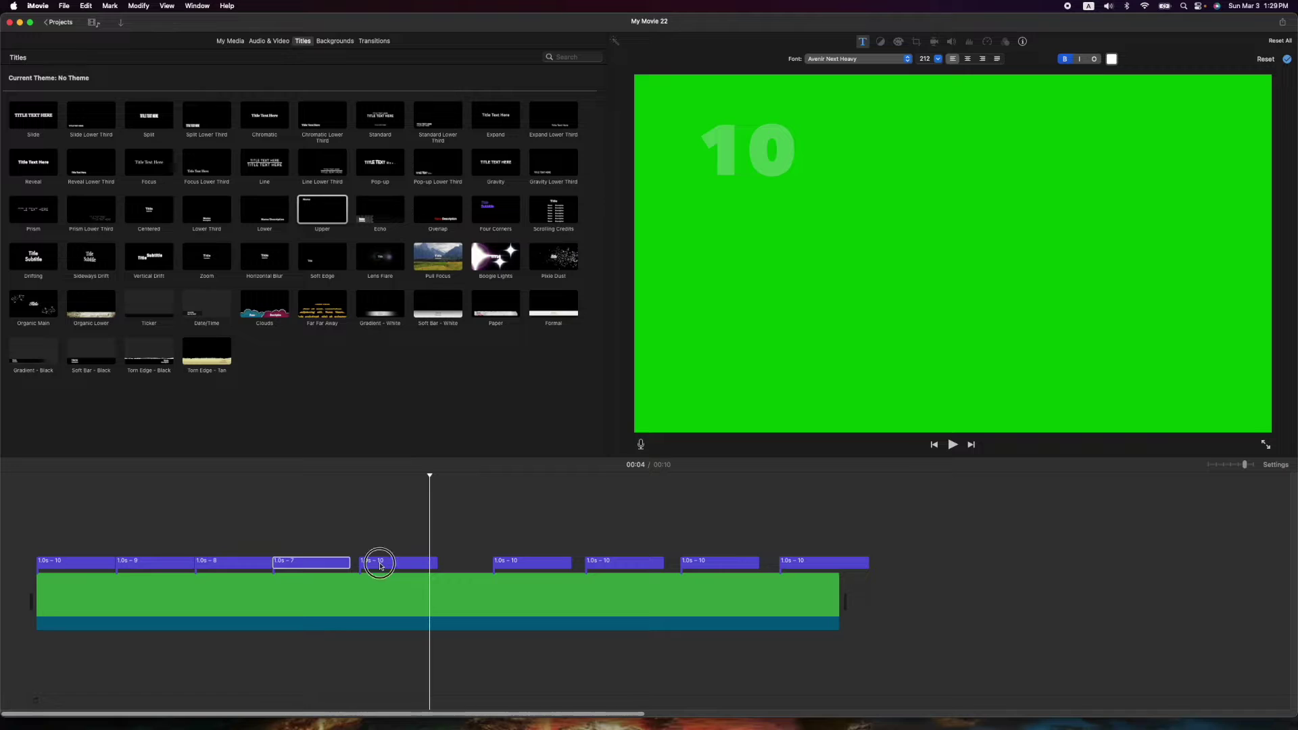
{"action": "left_click_drag", "start_coordinate": [394, 565], "coordinate": [384, 564]}
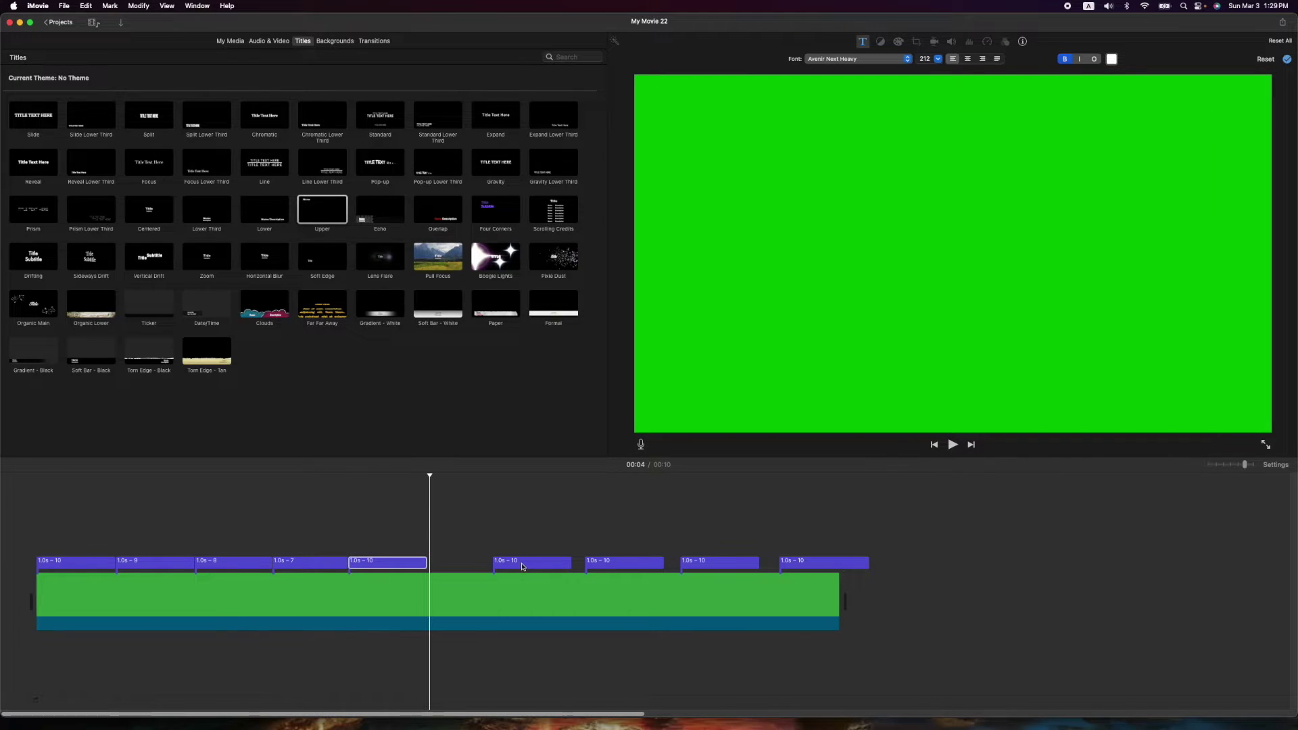
{"action": "left_click_drag", "start_coordinate": [500, 562], "coordinate": [448, 562]}
Step: Renumber the fifth to ninth titles 6, 5, 4, 3 and 2, placing them back to back
{"action": "left_click", "coordinate": [316, 562]}
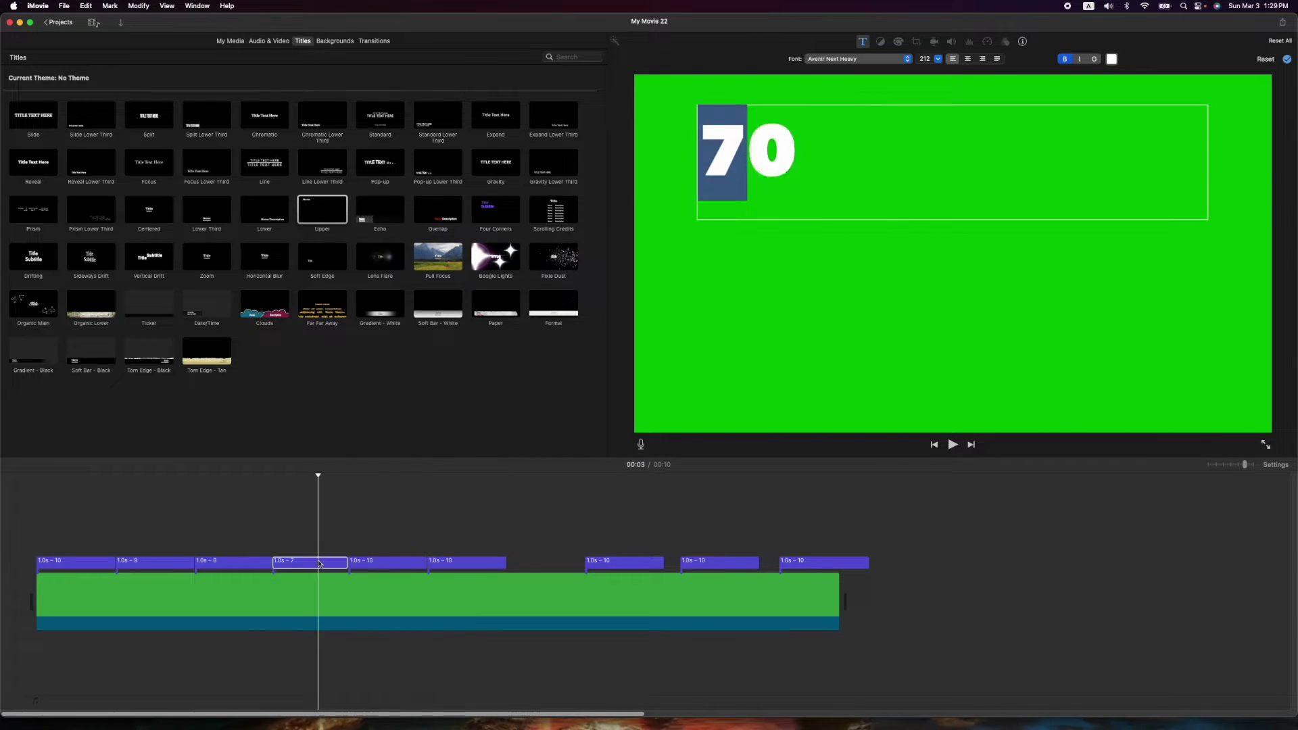
{"action": "left_click", "coordinate": [401, 563]}
{"action": "type", "text": "6"}
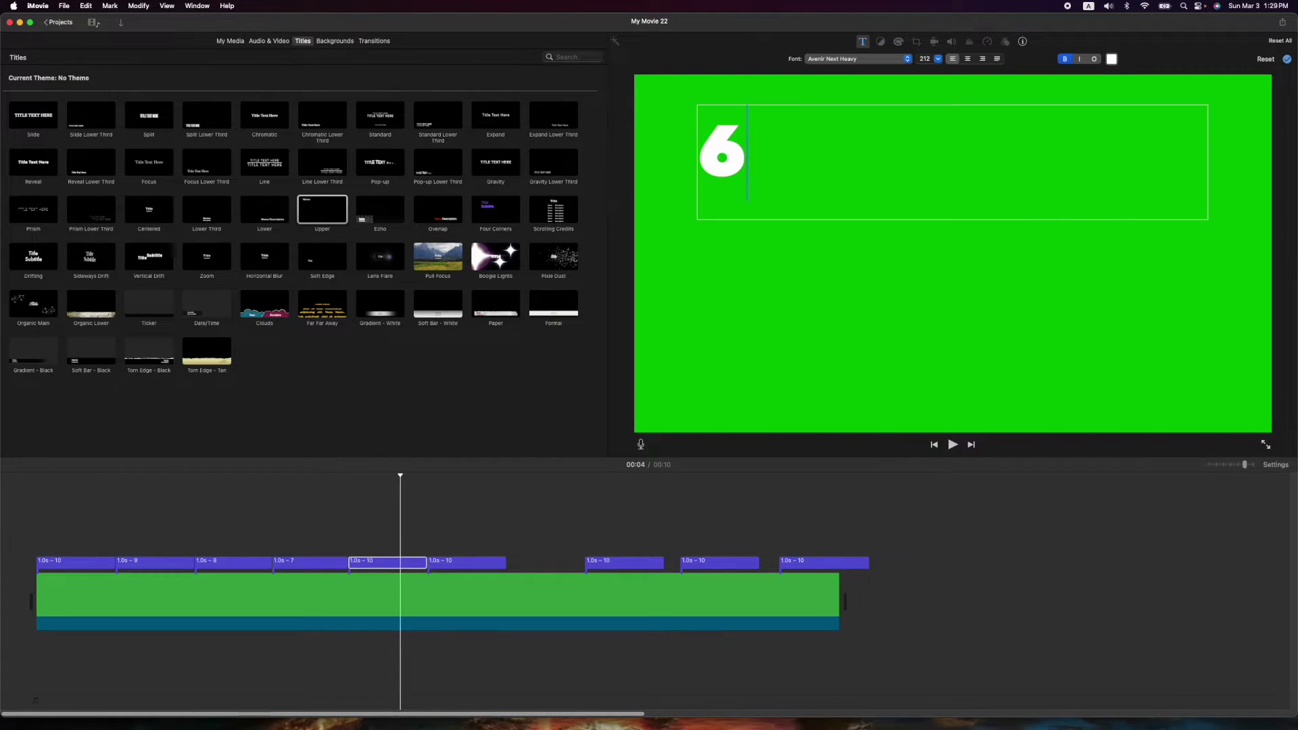
{"action": "left_click", "coordinate": [465, 561]}
{"action": "type", "text": "5"}
{"action": "left_click", "coordinate": [540, 562]}
{"action": "type", "text": "4"}
{"action": "left_click", "coordinate": [592, 562]}
{"action": "type", "text": "3"}
{"action": "left_click", "coordinate": [686, 562]}
{"action": "type", "text": "2"}
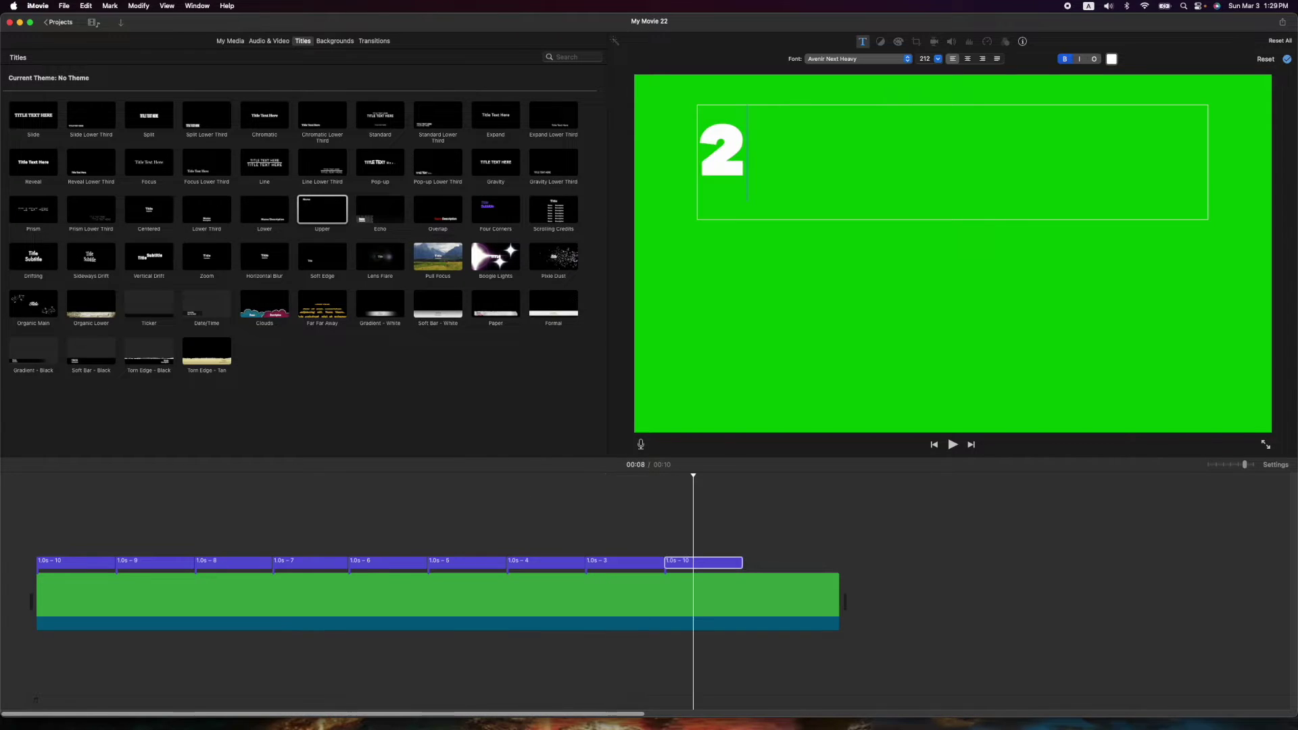
Step: Paste a tenth title after the 2, change its text to 1 and butt it against the 2 title
{"action": "left_click", "coordinate": [748, 565]}
{"action": "key", "text": "cmd+v"}
{"action": "left_click", "coordinate": [765, 562]}
{"action": "type", "text": "1"}
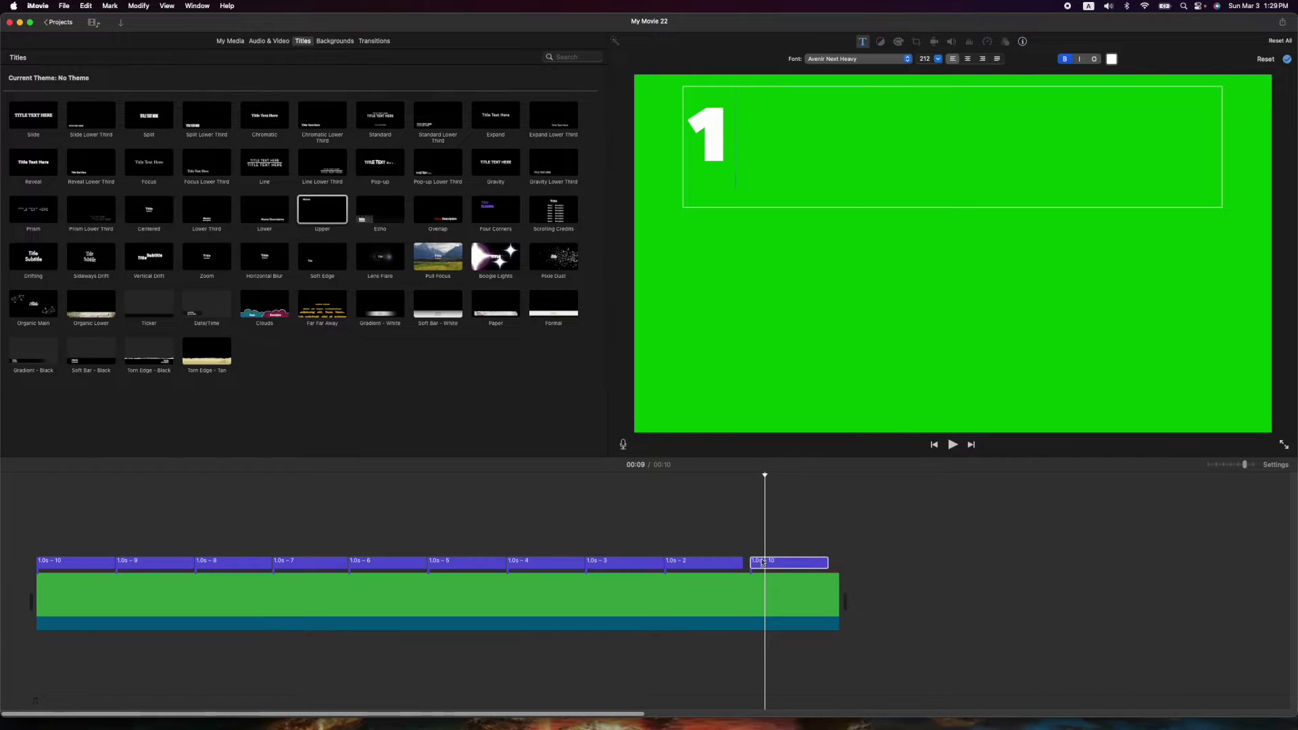
{"action": "left_click", "coordinate": [880, 555]}
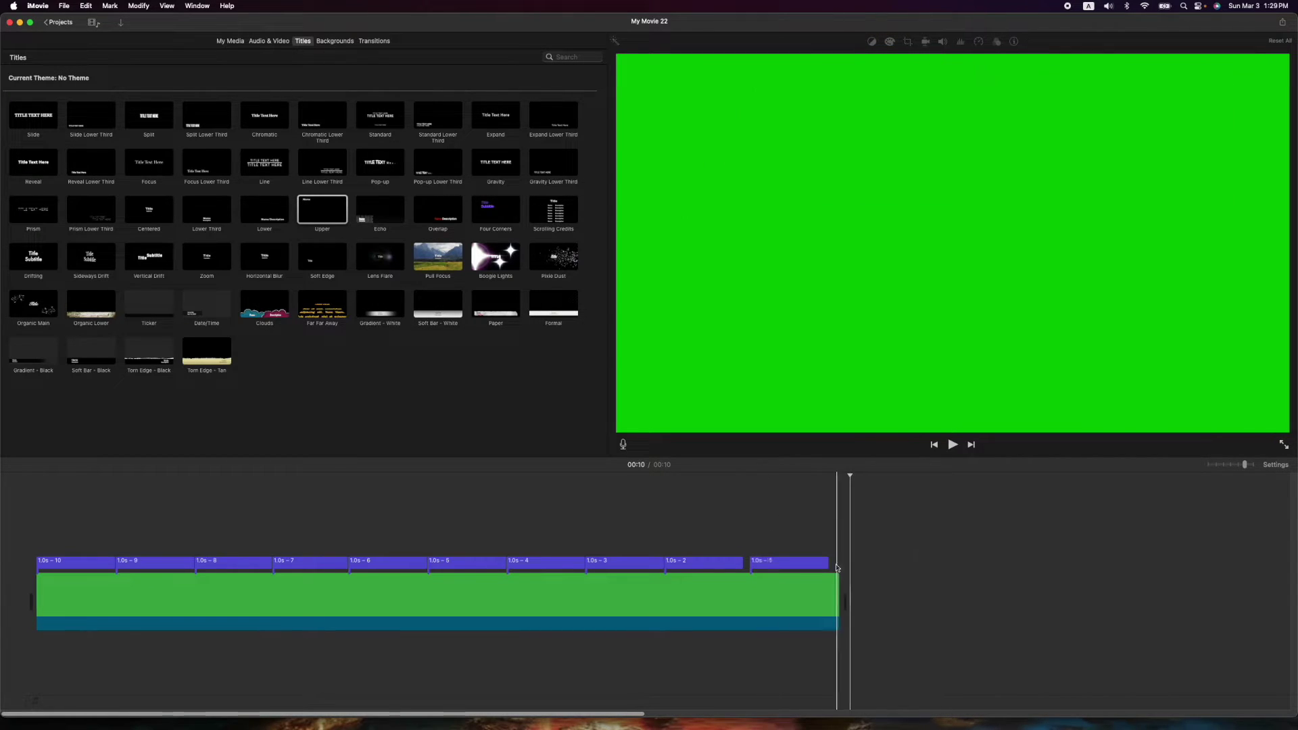
{"action": "left_click", "coordinate": [797, 565]}
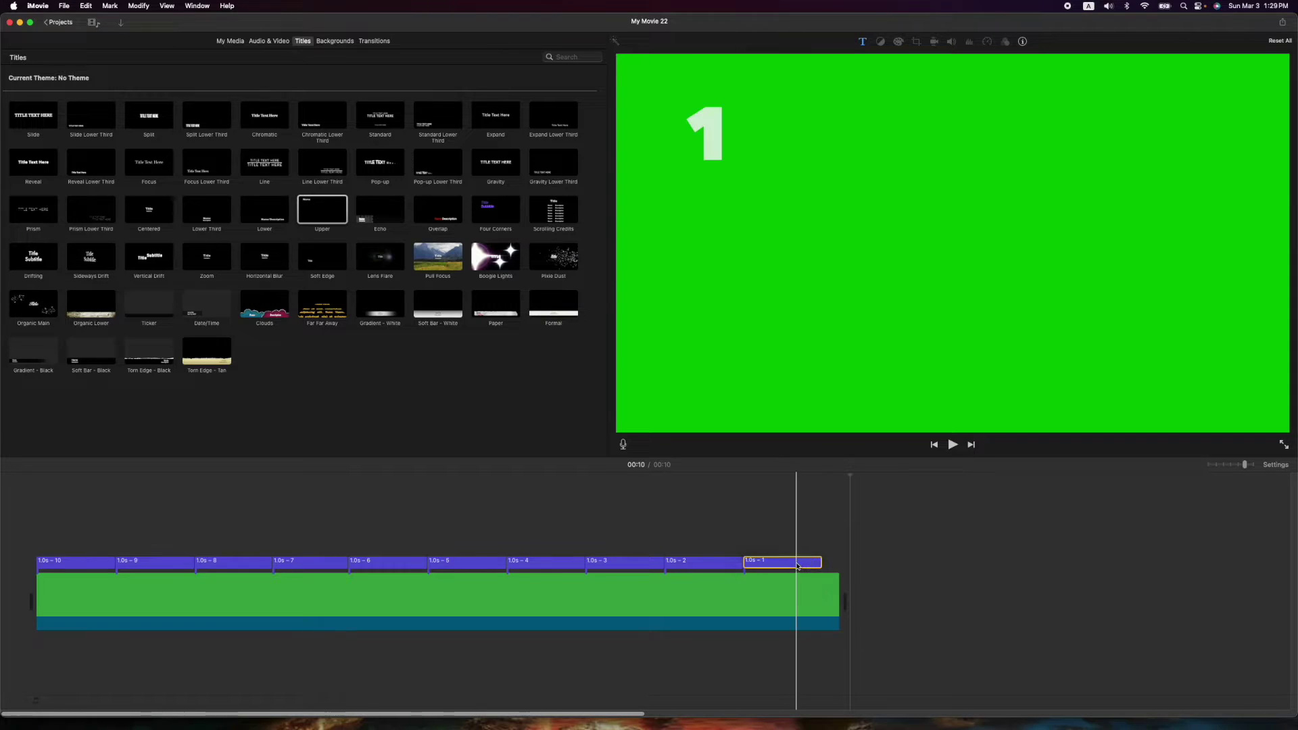
Step: Play the countdown from the start to check the number sequence and return to the beginning
{"action": "left_click", "coordinate": [29, 539]}
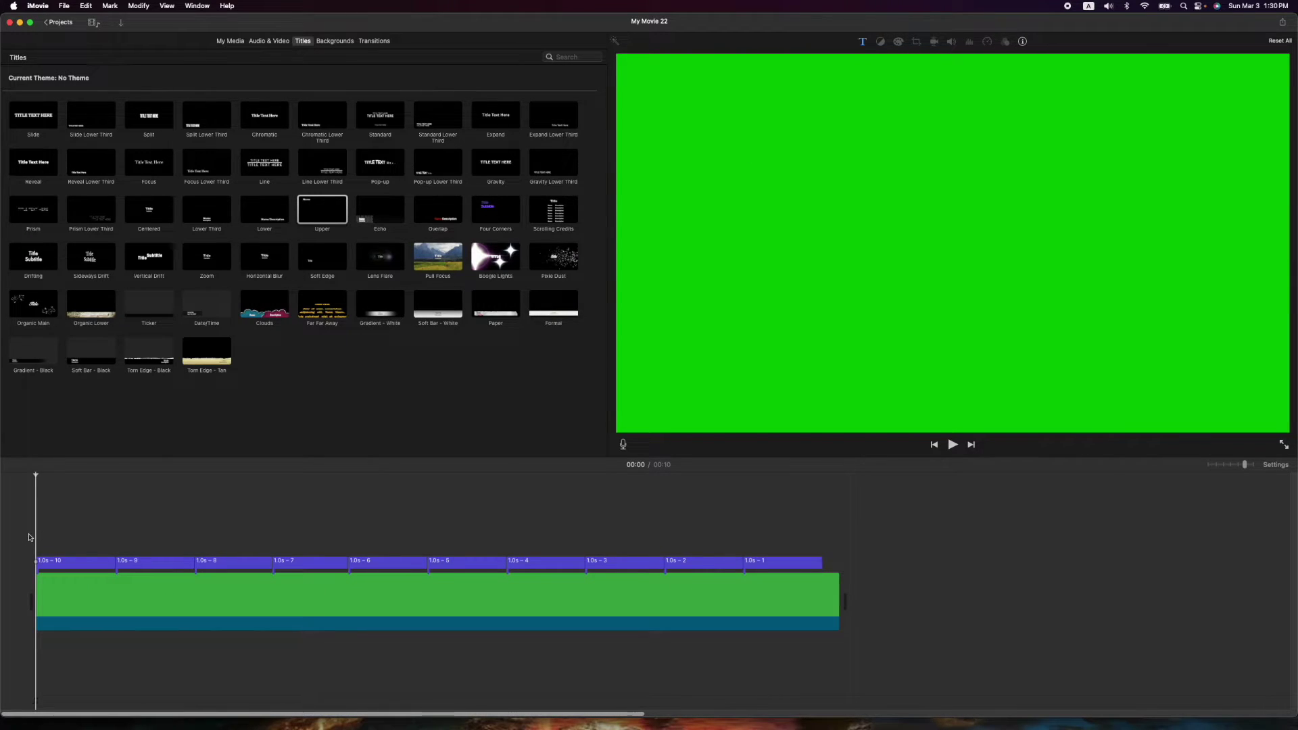
{"action": "key", "text": "space"}
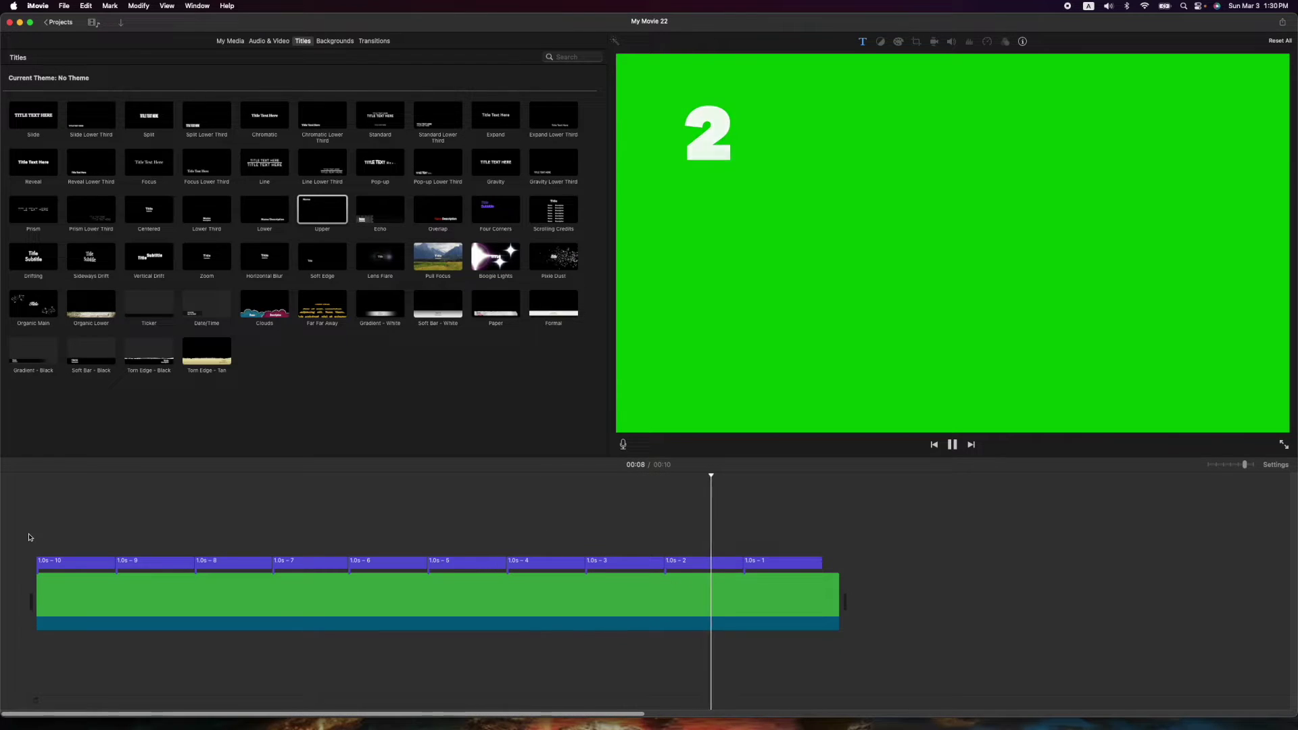
{"action": "left_click", "coordinate": [811, 587]}
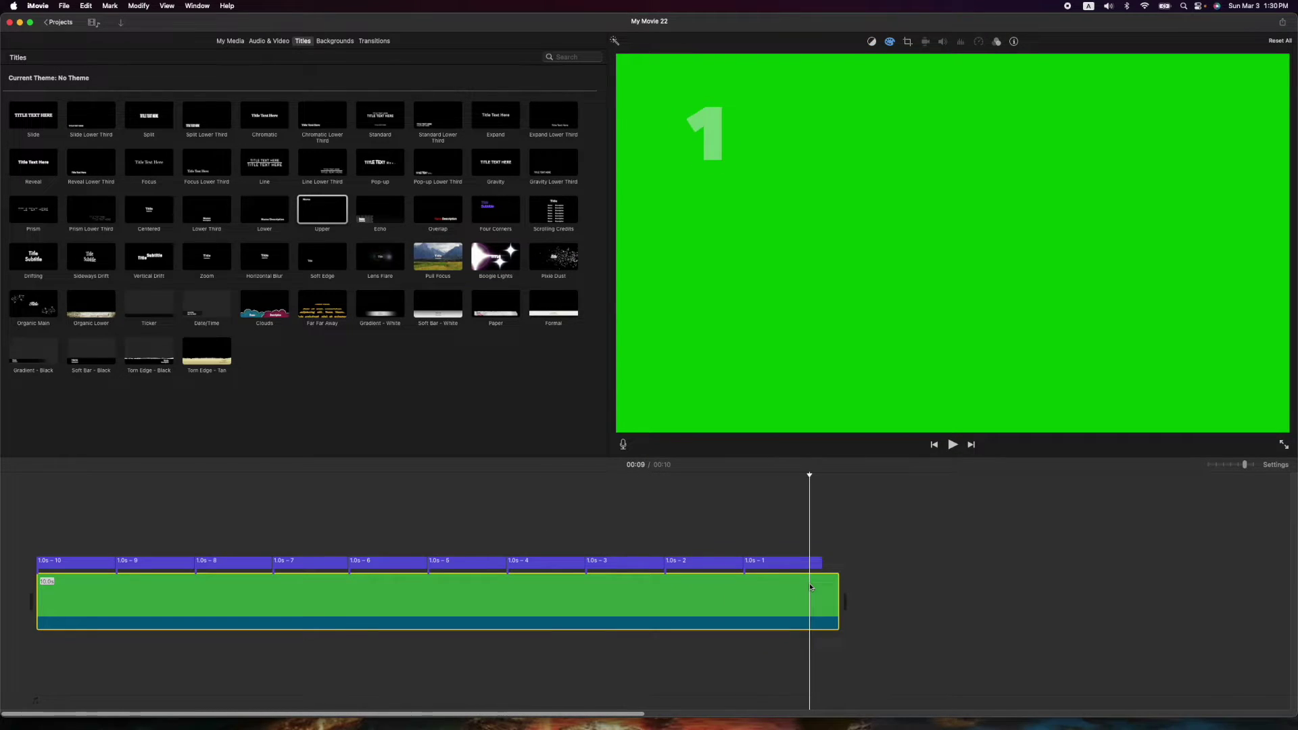
{"action": "left_click", "coordinate": [34, 524]}
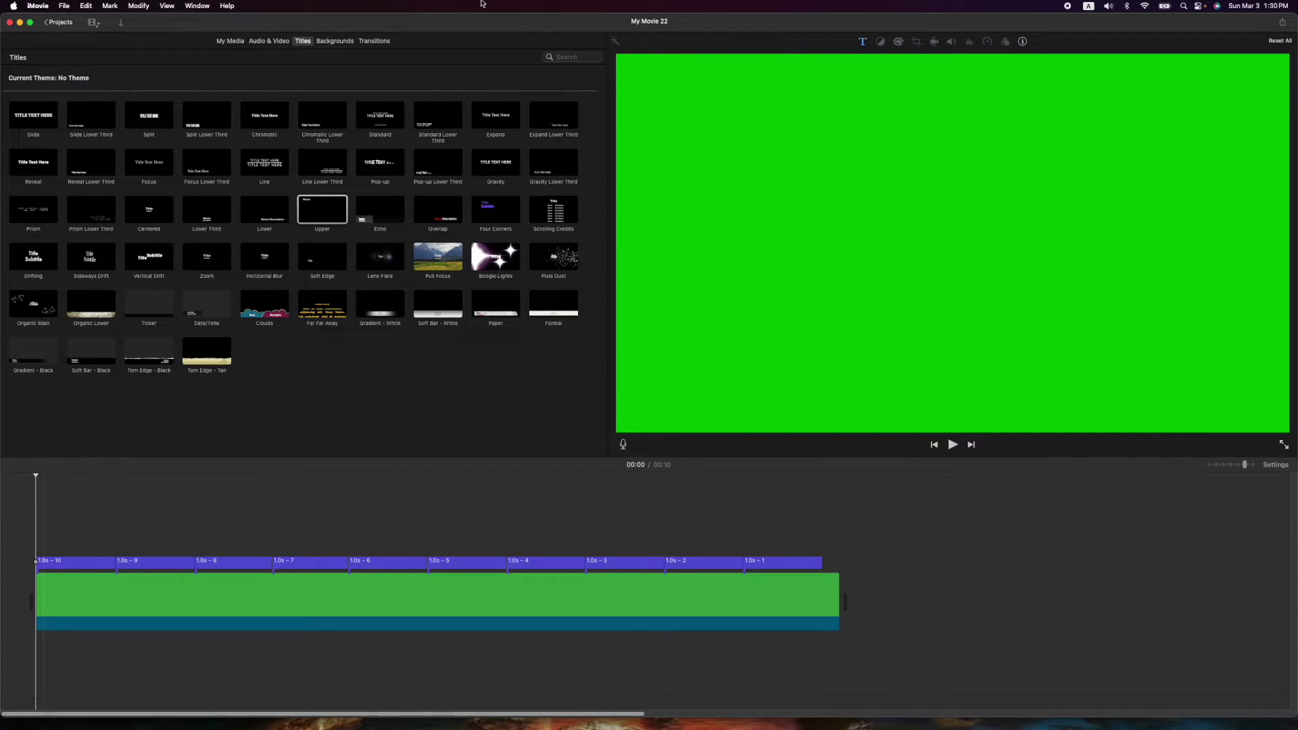
Step: Search the sound effects for clock, preview Clock Tick and select a short single-tick range in its waveform
{"action": "left_click", "coordinate": [268, 41]}
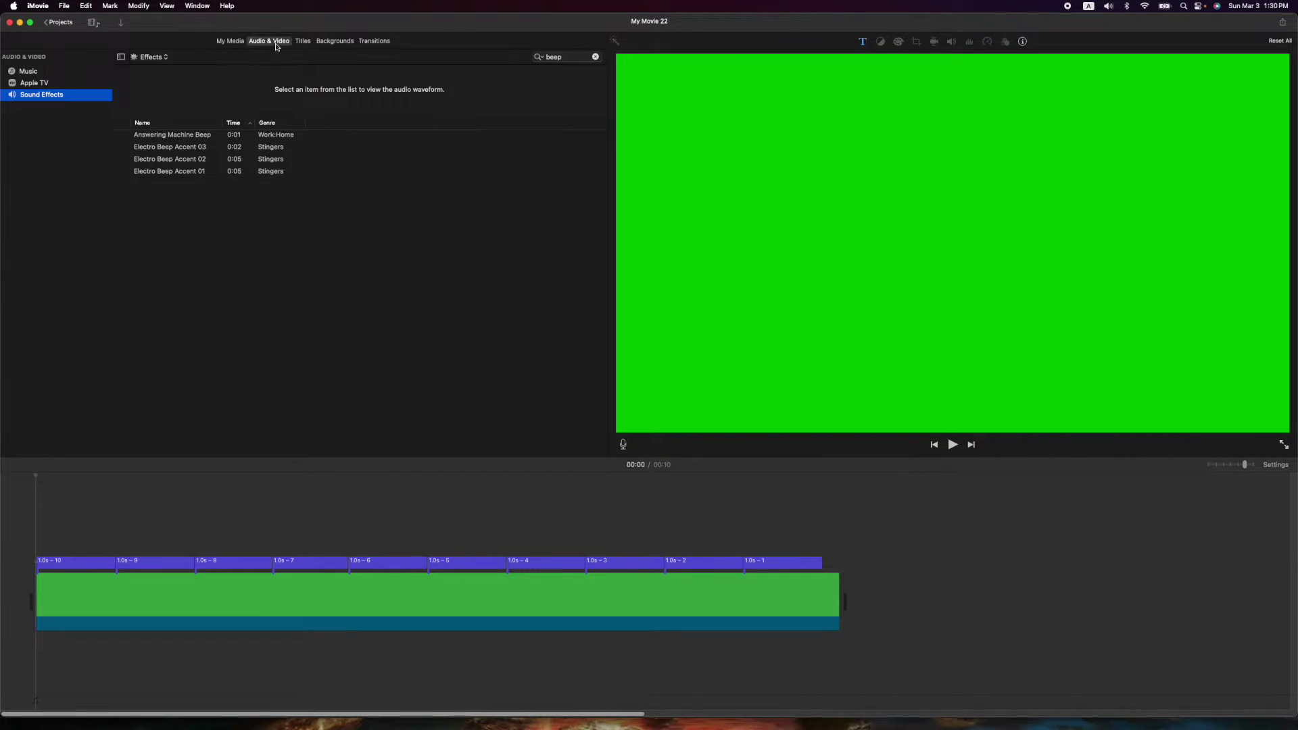
{"action": "left_click", "coordinate": [122, 136]}
{"action": "left_click", "coordinate": [121, 136]}
{"action": "left_click", "coordinate": [355, 96]}
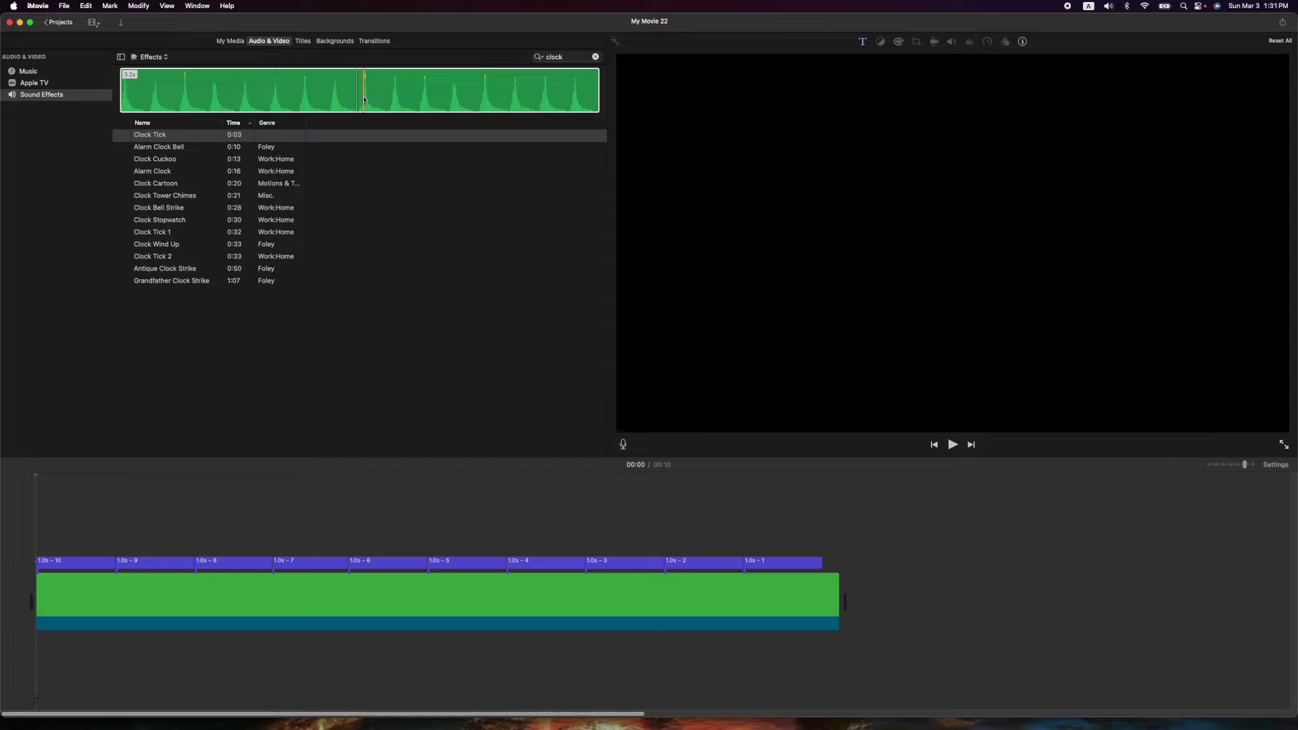
{"action": "left_click", "coordinate": [360, 101]}
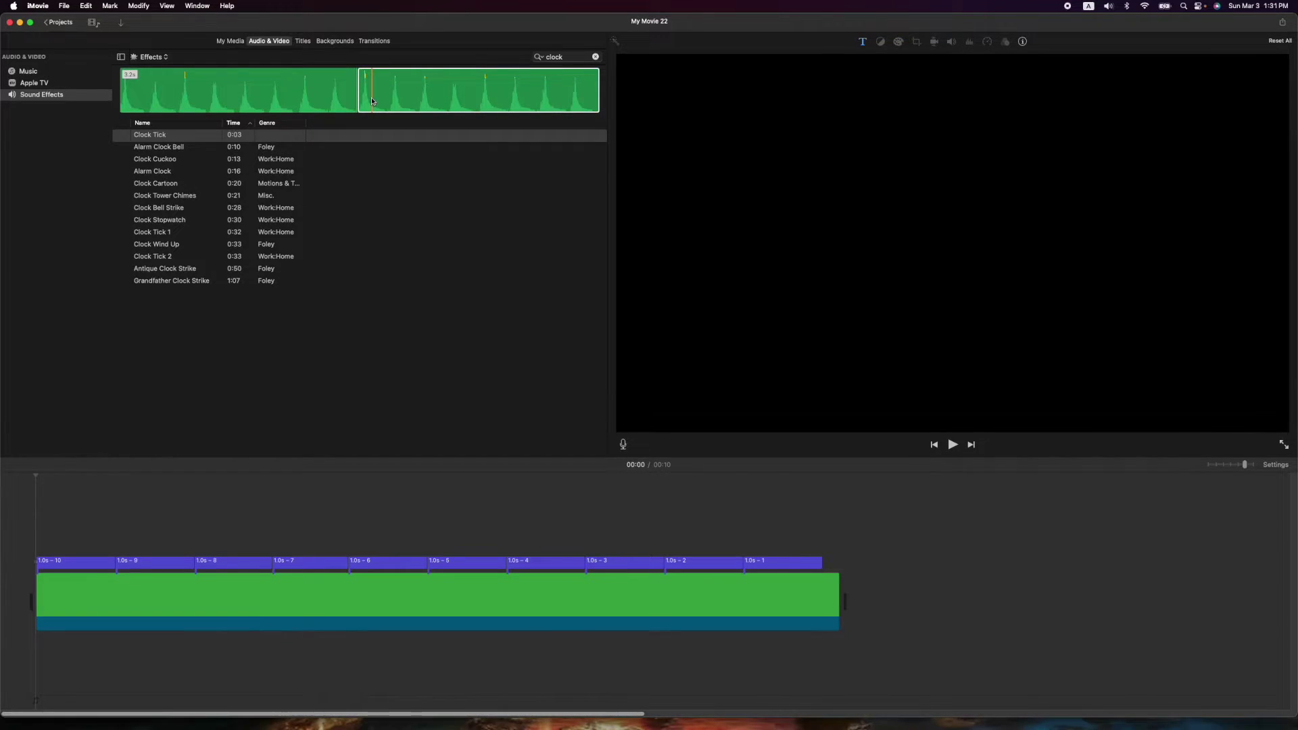
Step: Place the single clock tick below the start of each title from 9 to 1 and at the end of the 1 title
{"action": "left_click_drag", "start_coordinate": [372, 102], "coordinate": [115, 675]}
{"action": "left_click_drag", "start_coordinate": [367, 105], "coordinate": [191, 662]}
{"action": "left_click_drag", "start_coordinate": [367, 92], "coordinate": [274, 656]}
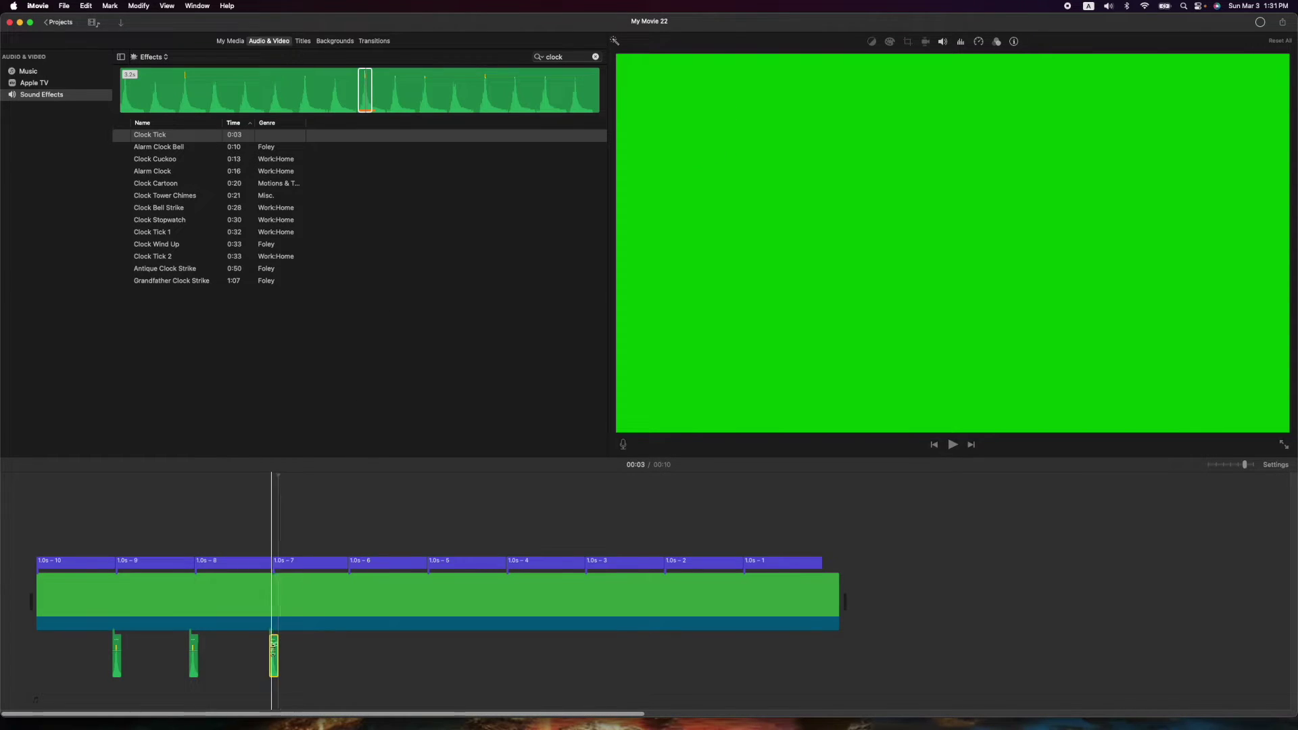
{"action": "left_click_drag", "start_coordinate": [367, 93], "coordinate": [426, 665]}
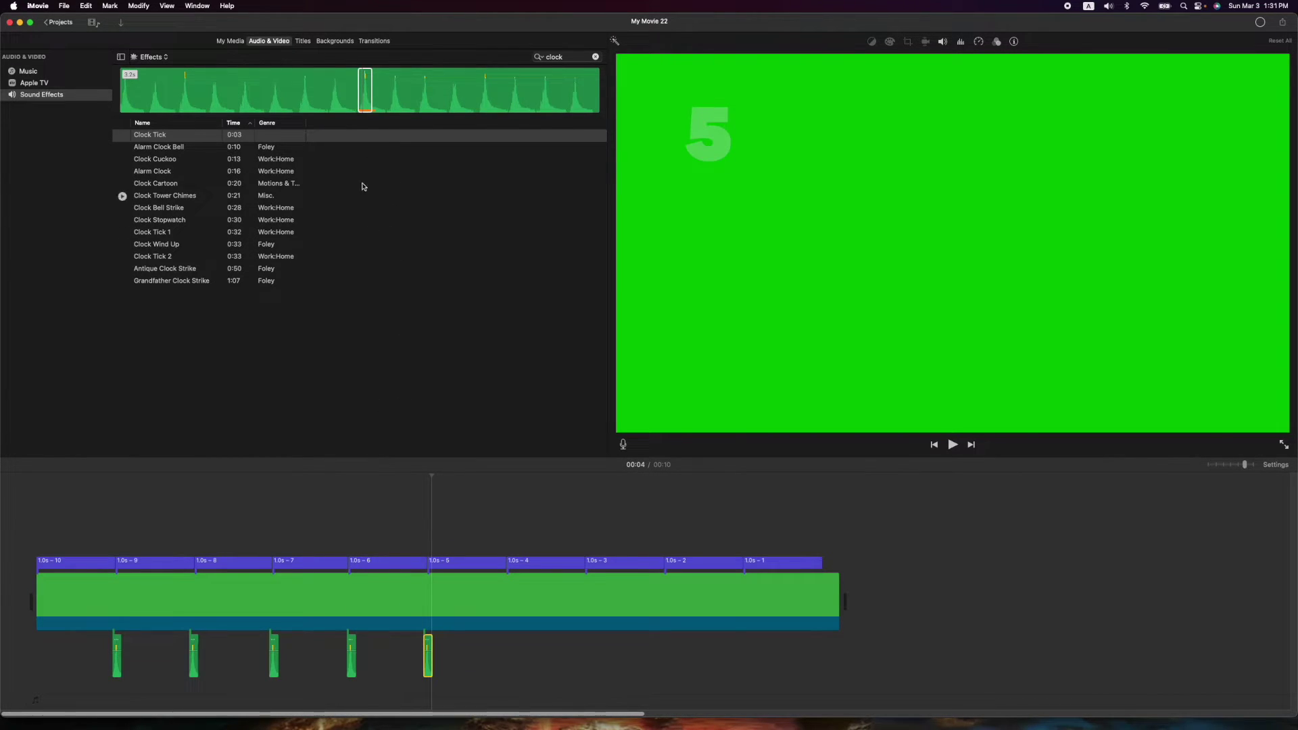
{"action": "left_click_drag", "start_coordinate": [371, 100], "coordinate": [508, 656]}
{"action": "left_click_drag", "start_coordinate": [373, 102], "coordinate": [656, 660]}
{"action": "left_click_drag", "start_coordinate": [371, 102], "coordinate": [741, 654]}
{"action": "left_click_drag", "start_coordinate": [361, 101], "coordinate": [817, 657]}
Step: Play the countdown from the start to check the timing of the ticks
{"action": "left_click", "coordinate": [37, 508]}
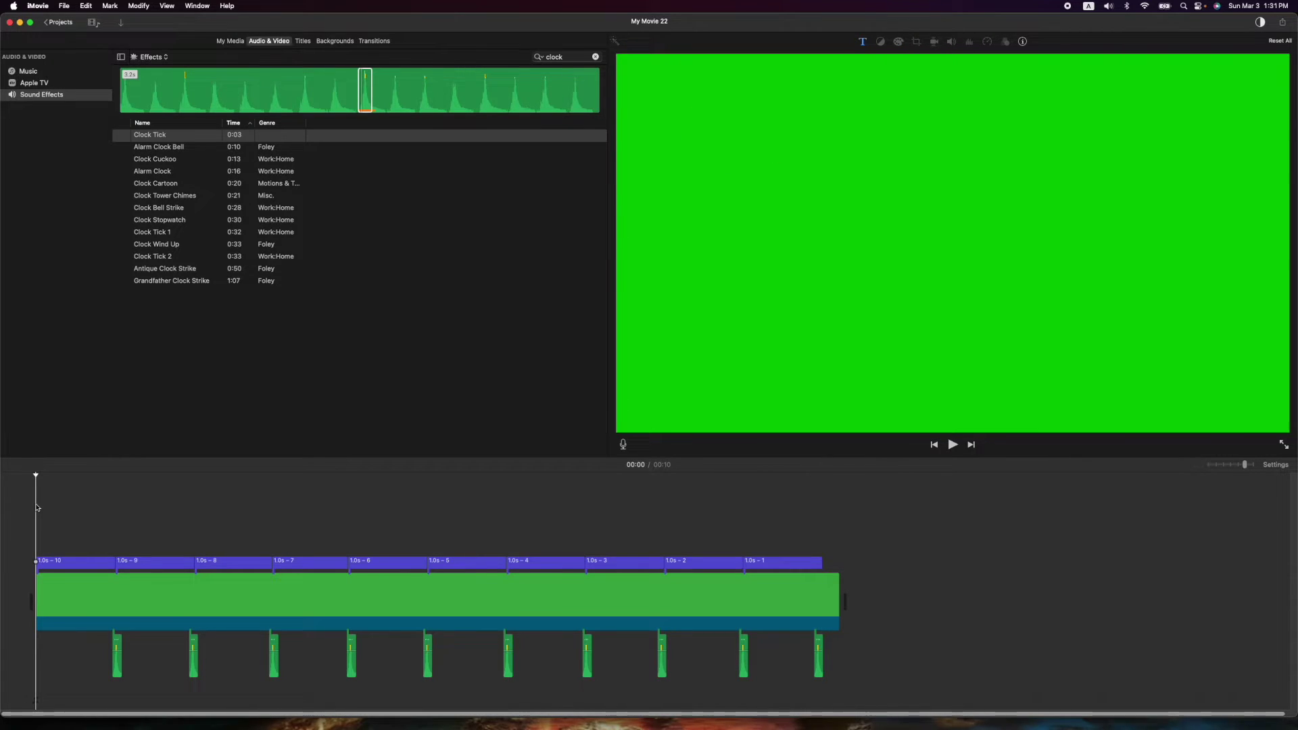
{"action": "key", "text": "space"}
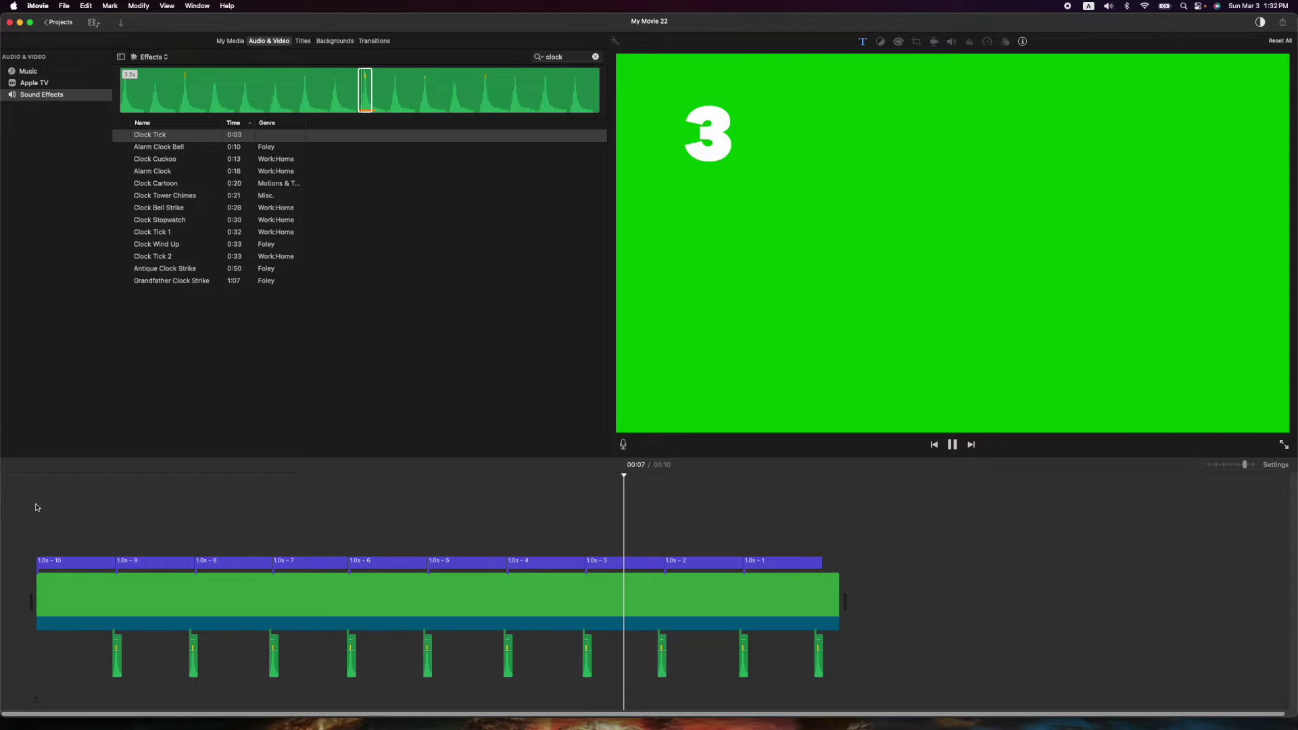
{"action": "key", "text": "space"}
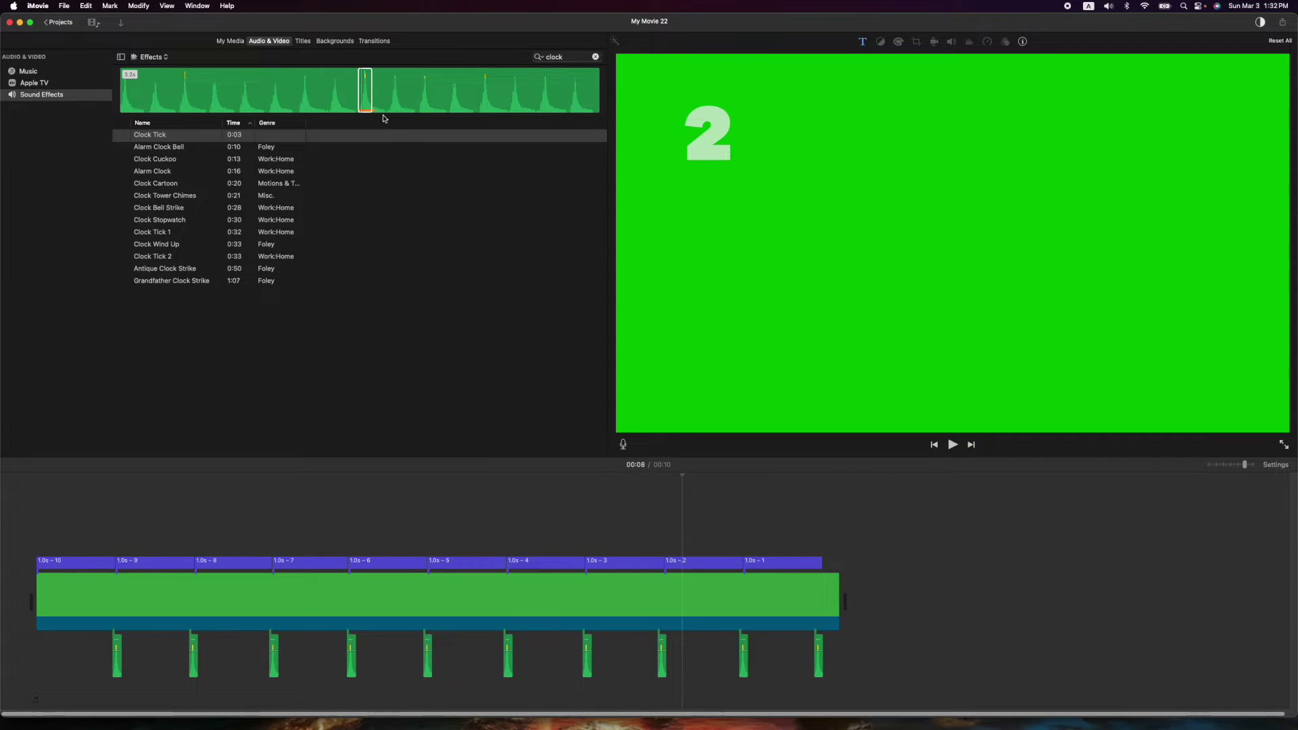
Step: Add another clock tick at the very start of the 10 title and play the countdown back
{"action": "left_click_drag", "start_coordinate": [364, 93], "coordinate": [27, 666]}
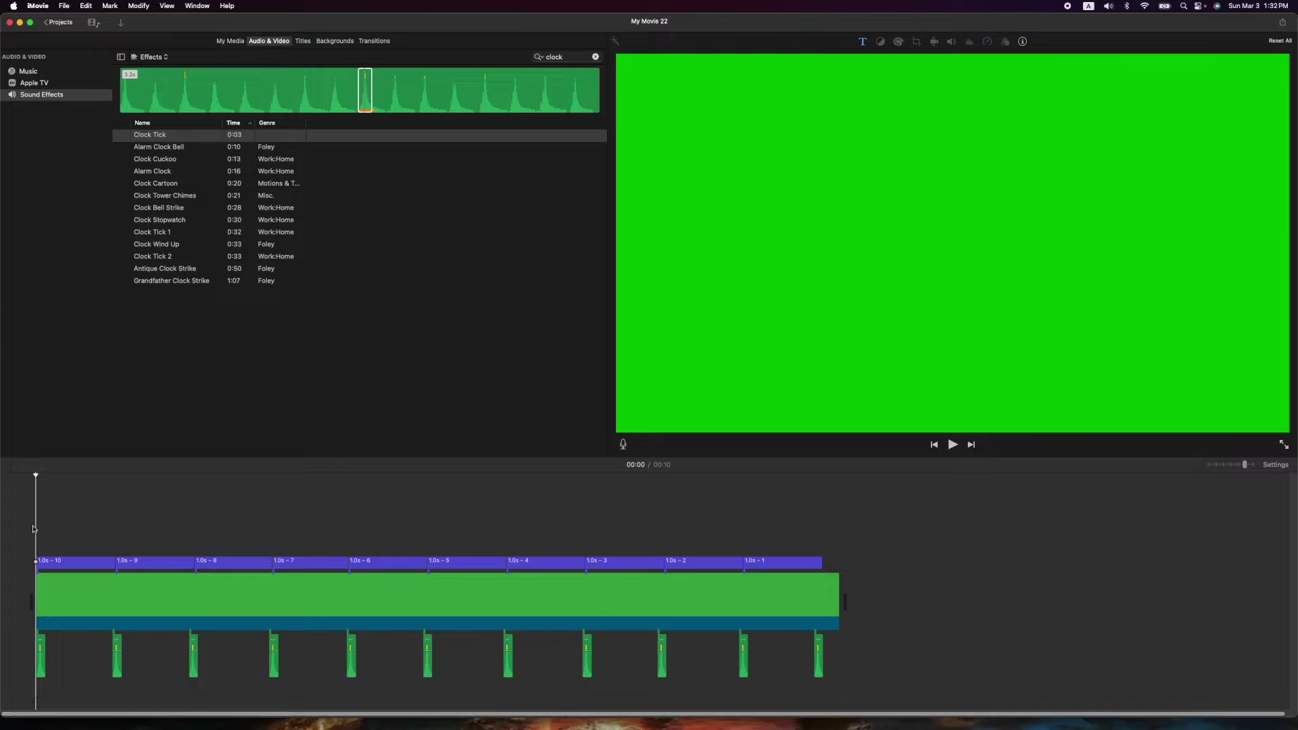
{"action": "key", "text": "space"}
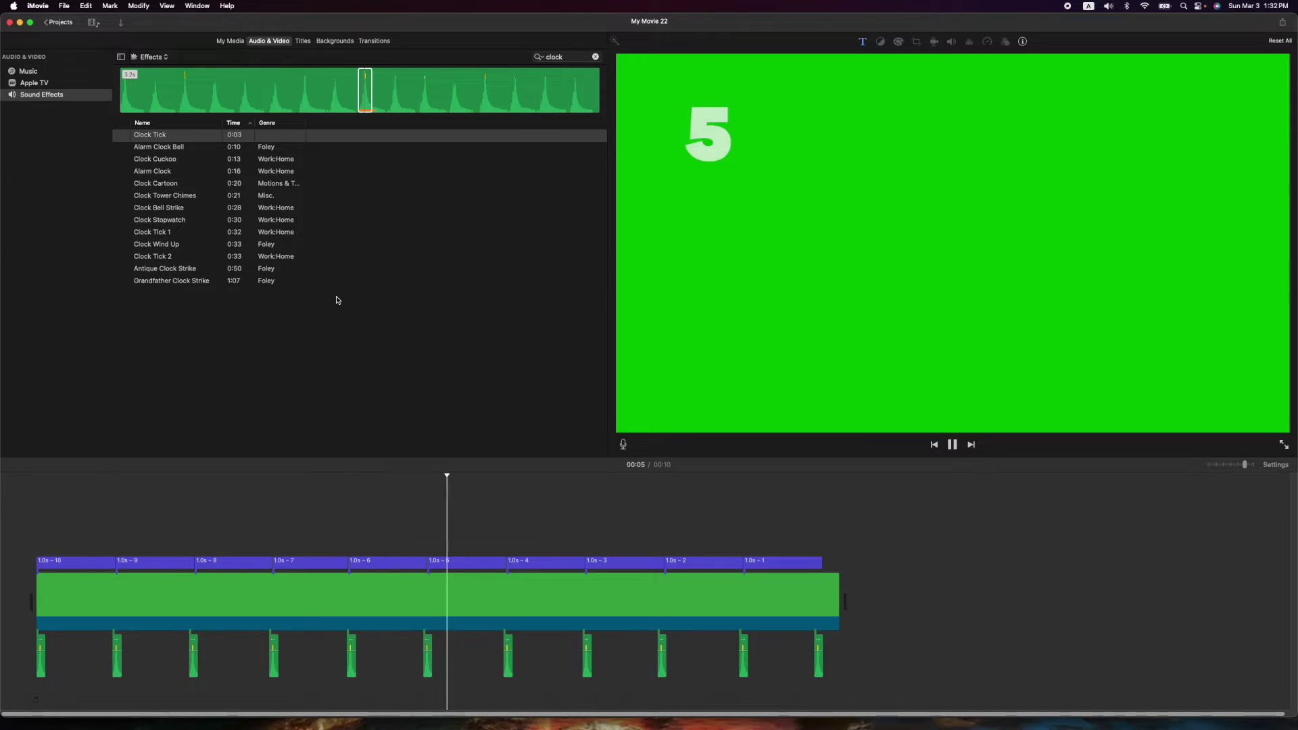
{"action": "key", "text": "space"}
Step: Increase the timeline's clip size and align the second clock tick's waveform peak with the start of the 9 title
{"action": "left_click", "coordinate": [1275, 464]}
{"action": "left_click_drag", "start_coordinate": [1190, 587], "coordinate": [1208, 584]}
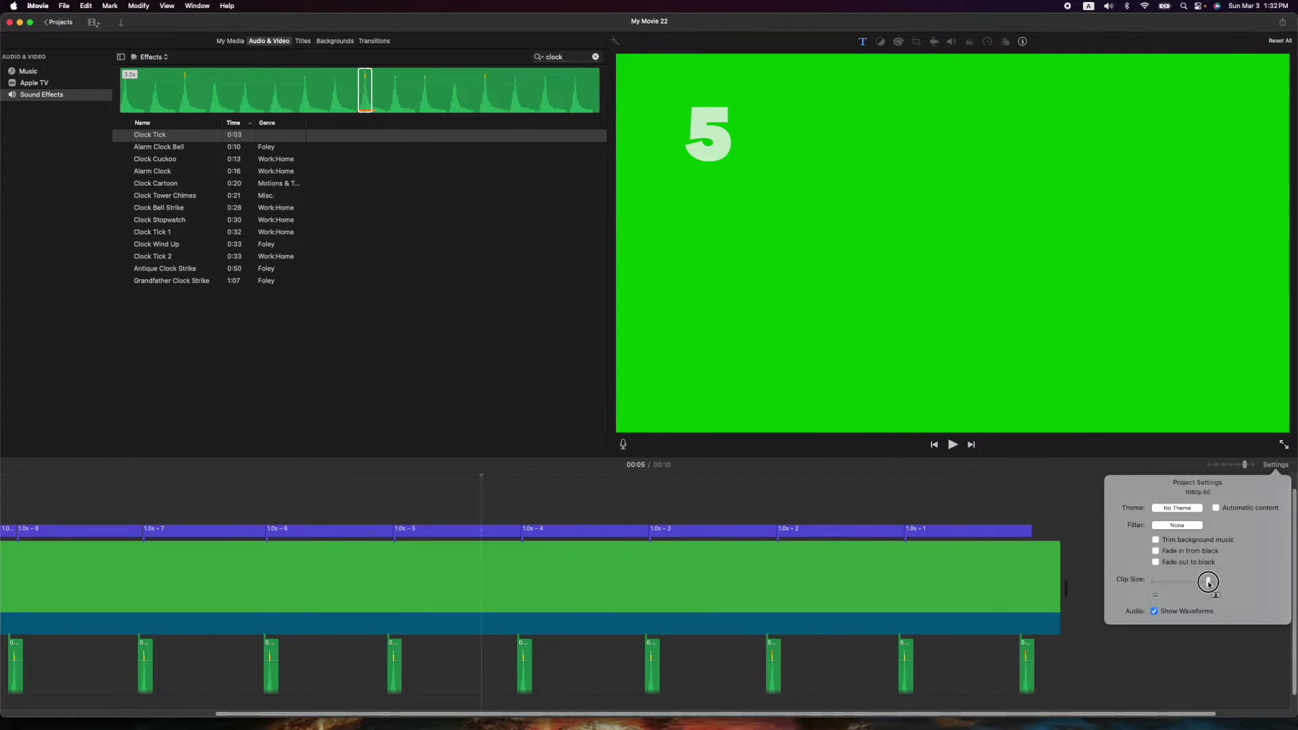
{"action": "left_click", "coordinate": [1200, 476]}
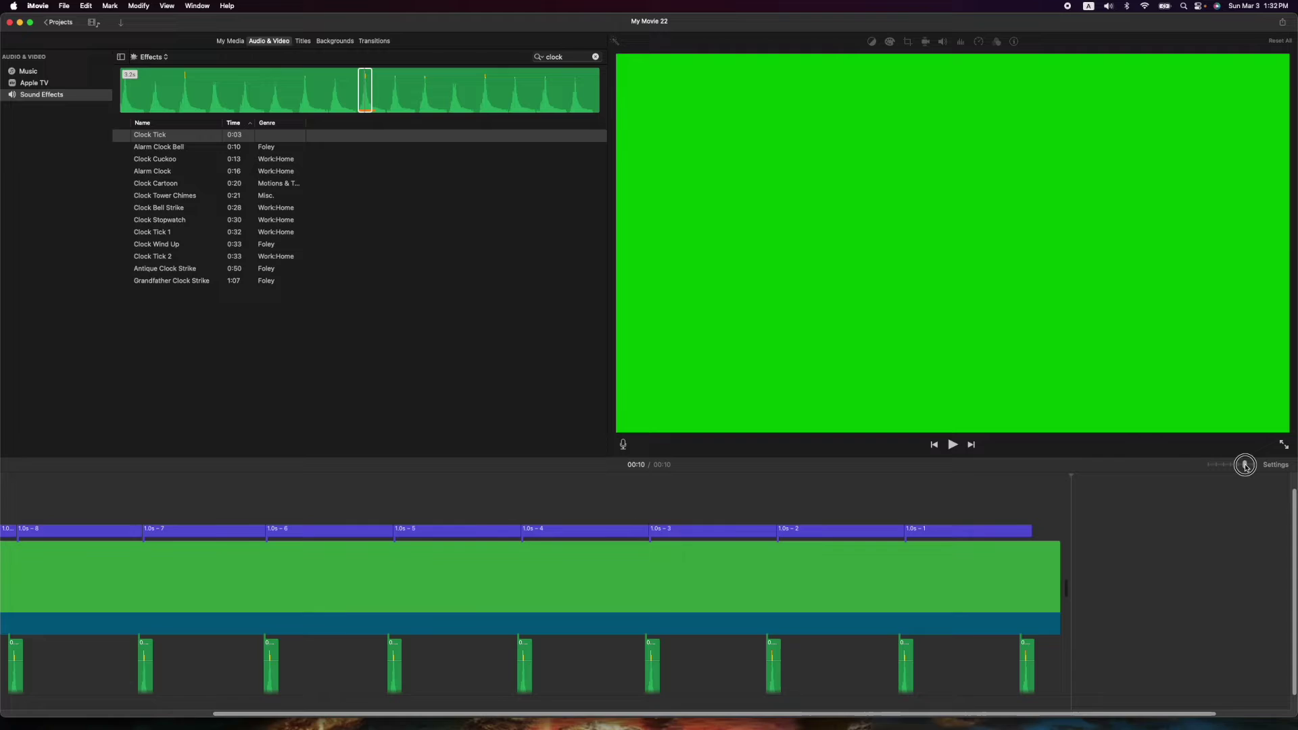
{"action": "left_click_drag", "start_coordinate": [1246, 467], "coordinate": [1251, 465]}
{"action": "left_click_drag", "start_coordinate": [916, 717], "coordinate": [231, 715]}
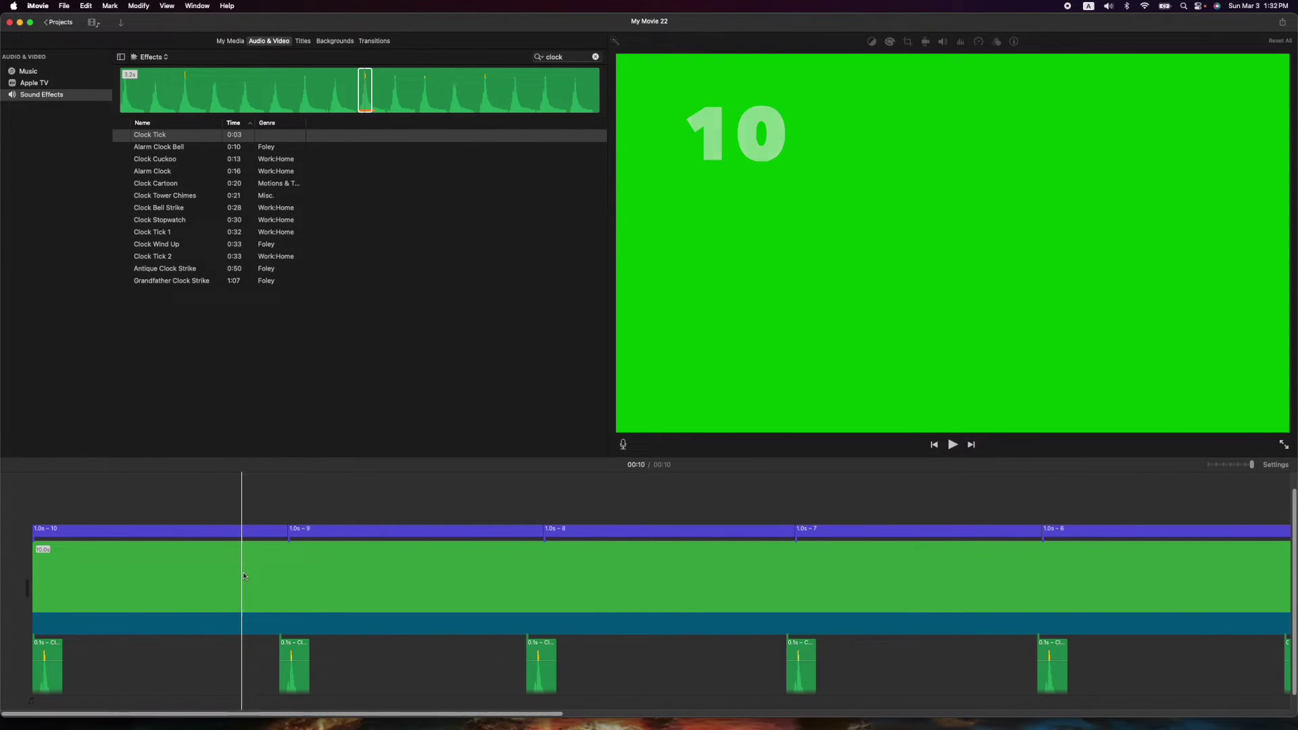
{"action": "left_click", "coordinate": [293, 669]}
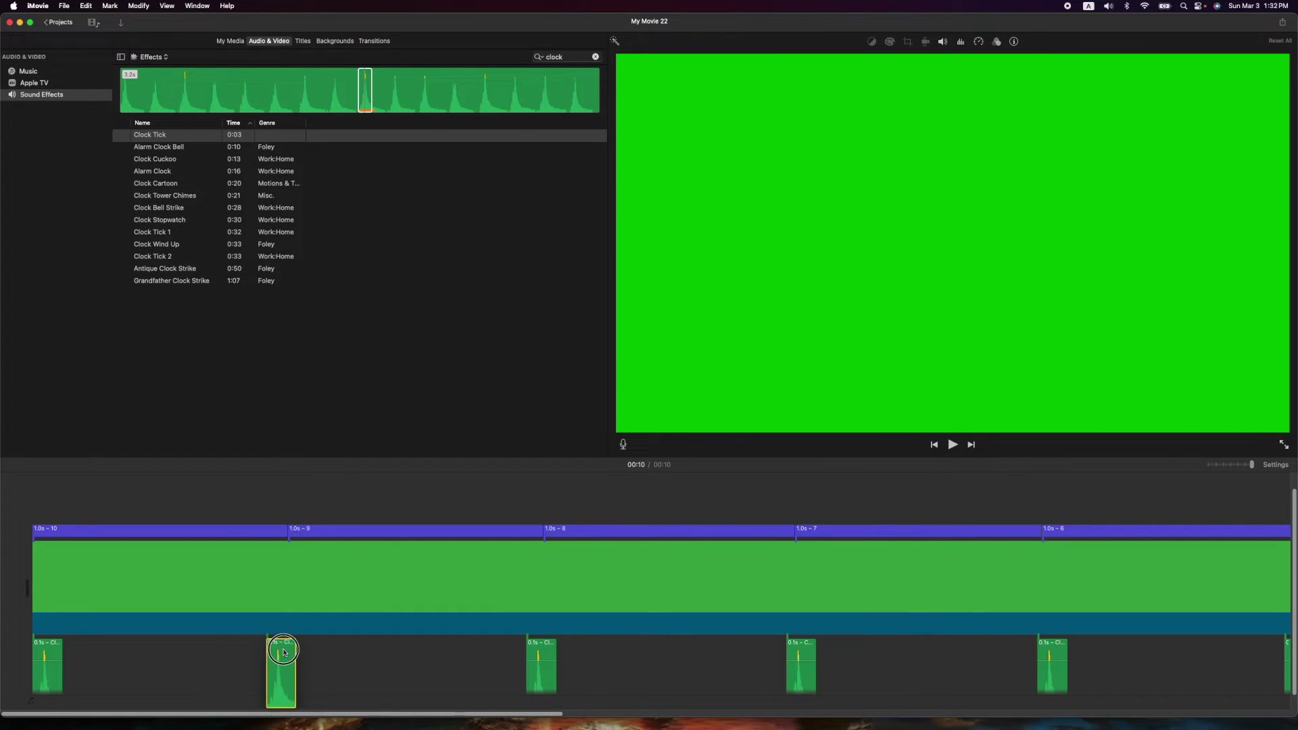
{"action": "left_click_drag", "start_coordinate": [292, 652], "coordinate": [288, 652]}
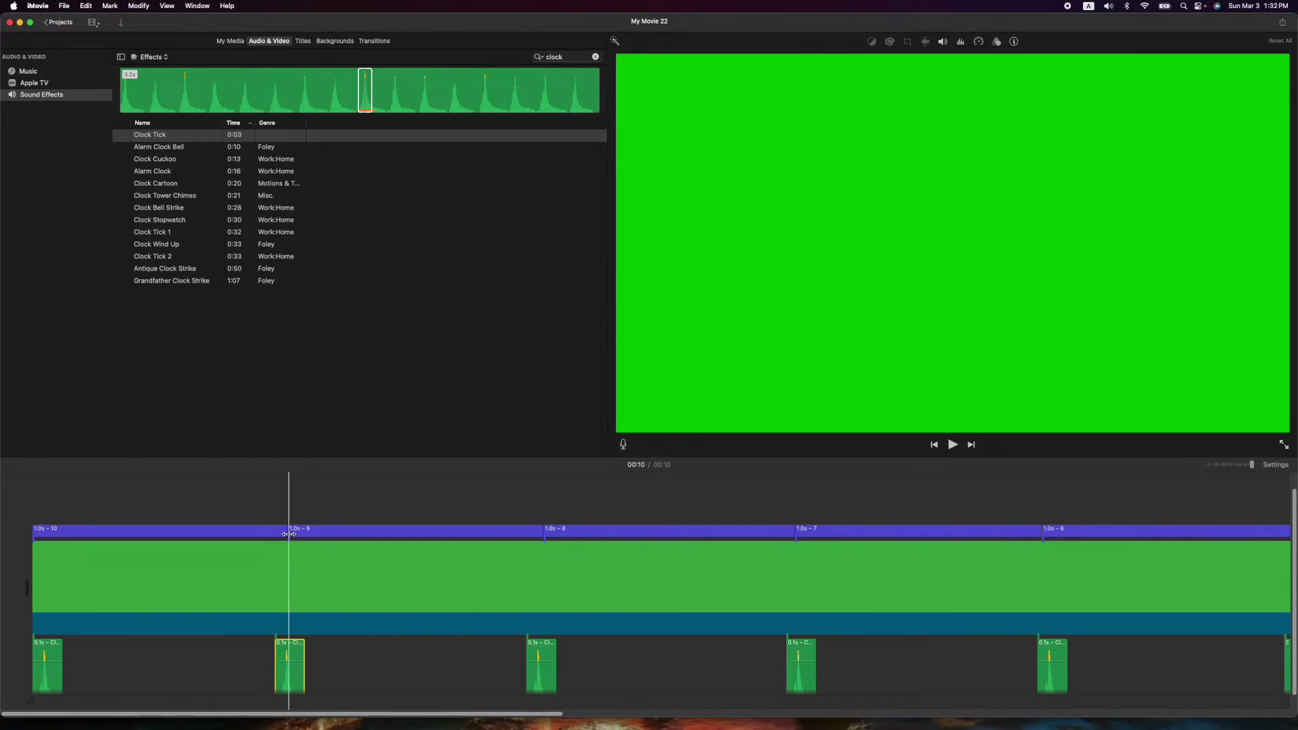
Step: Align the clock tick waveform peaks with the starts of the 8 and 7 titles, playing back the section to check
{"action": "left_click", "coordinate": [54, 657]}
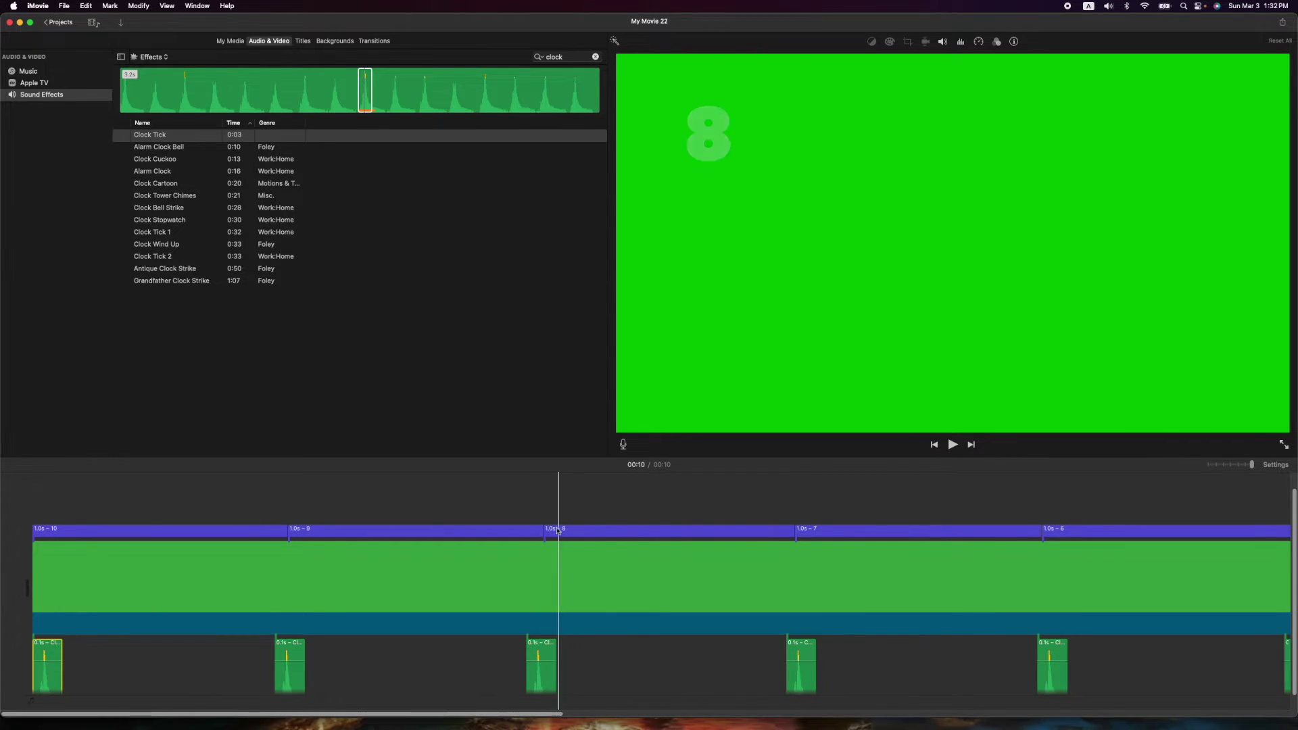
{"action": "mouse_move", "coordinate": [540, 654]}
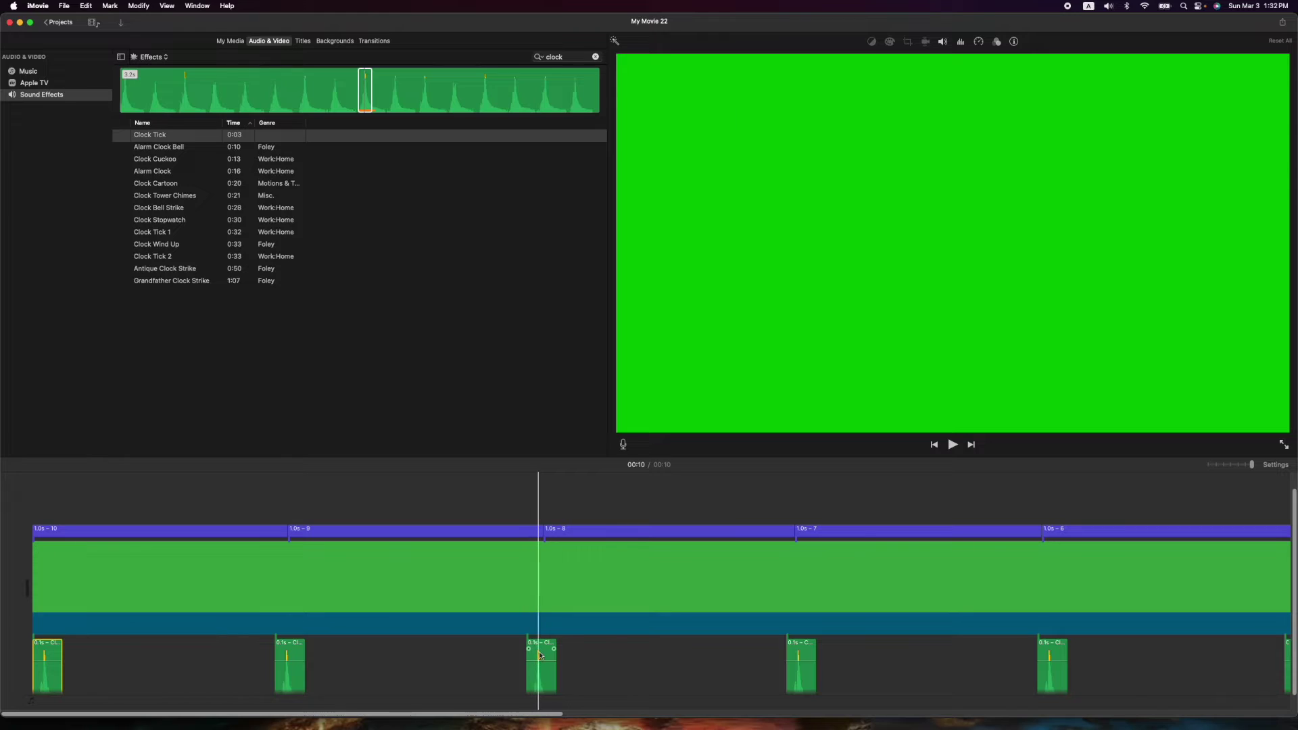
{"action": "left_click_drag", "start_coordinate": [540, 654], "coordinate": [545, 654]}
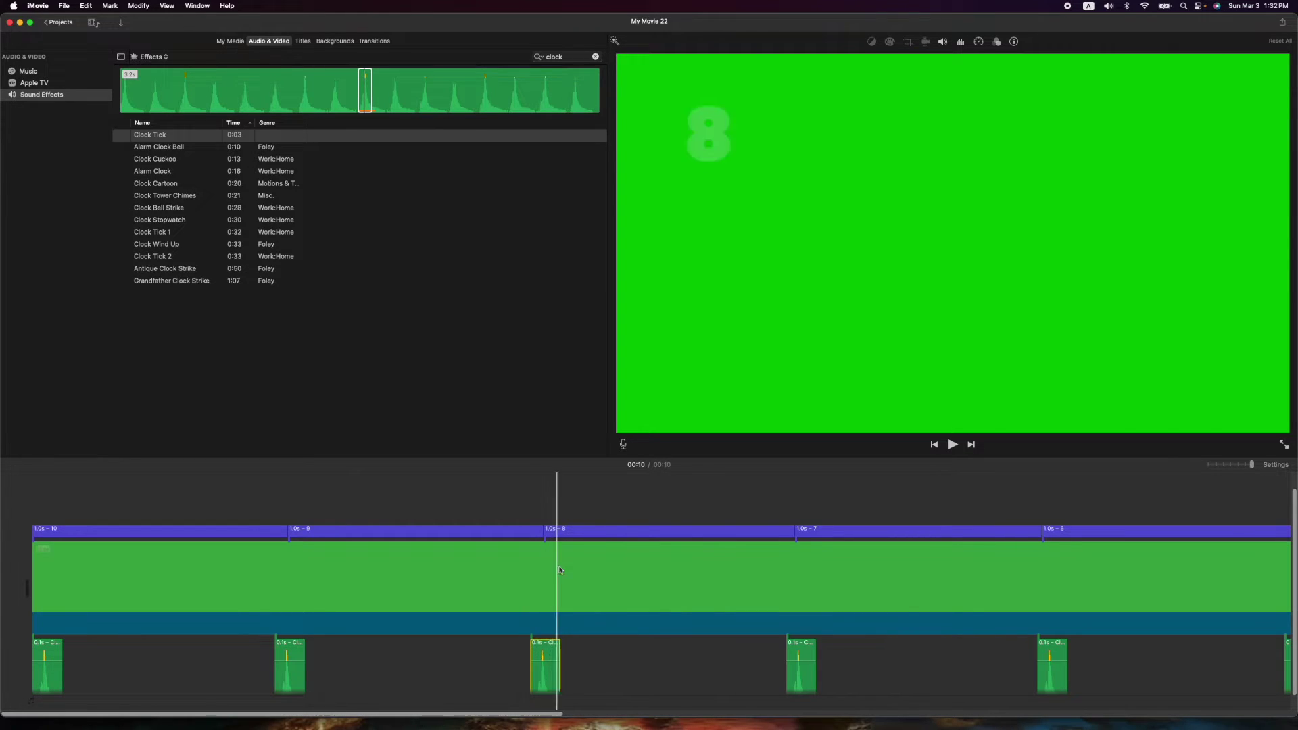
{"action": "left_click", "coordinate": [533, 503]}
{"action": "key", "text": "space"}
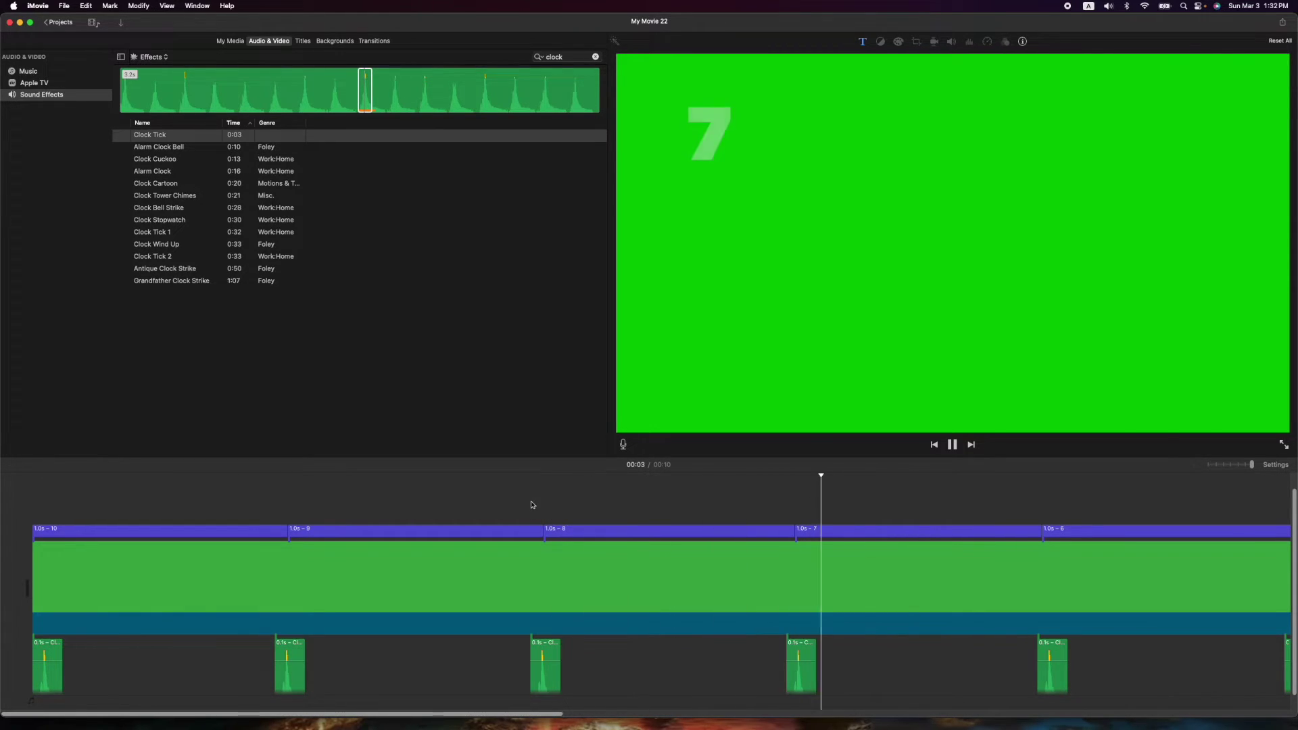
{"action": "left_click_drag", "start_coordinate": [801, 663], "coordinate": [798, 660]}
{"action": "left_click", "coordinate": [798, 526]}
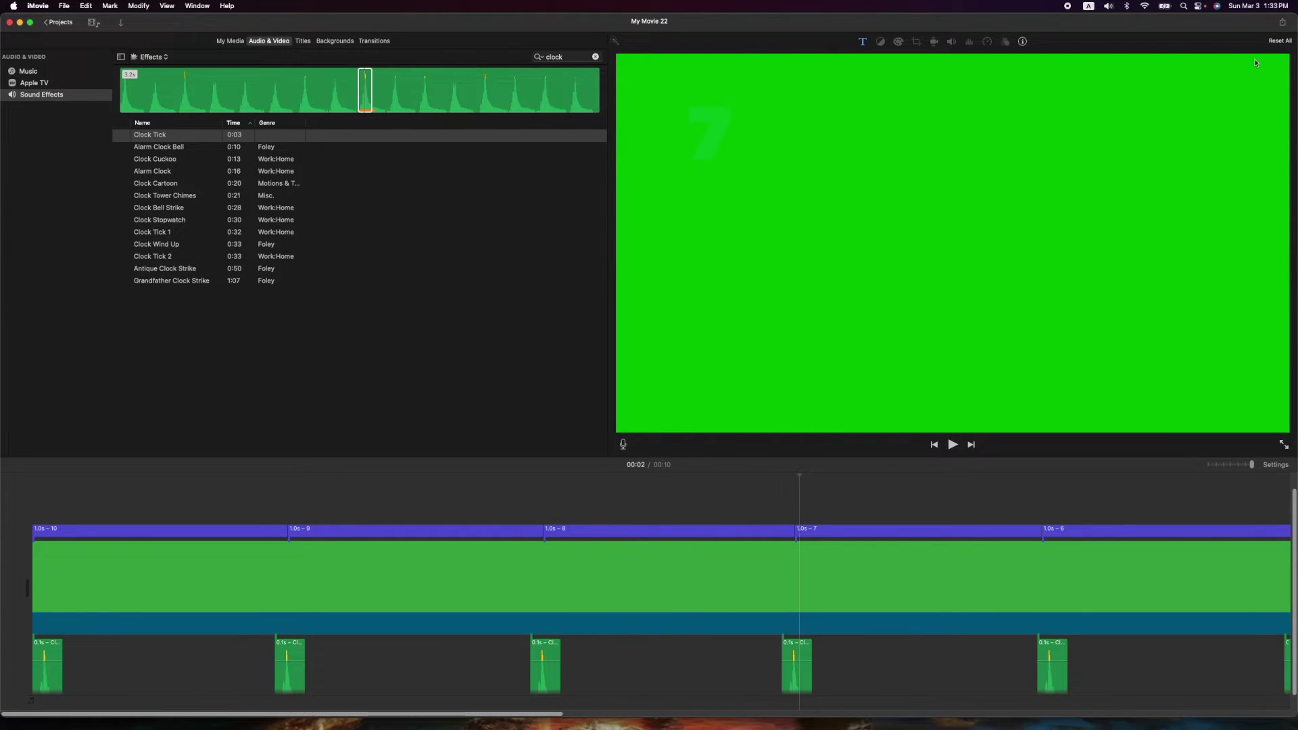
Step: Start exporting the movie as a file and title it "10 Second Left Side Countdown"
{"action": "left_click", "coordinate": [1284, 23]}
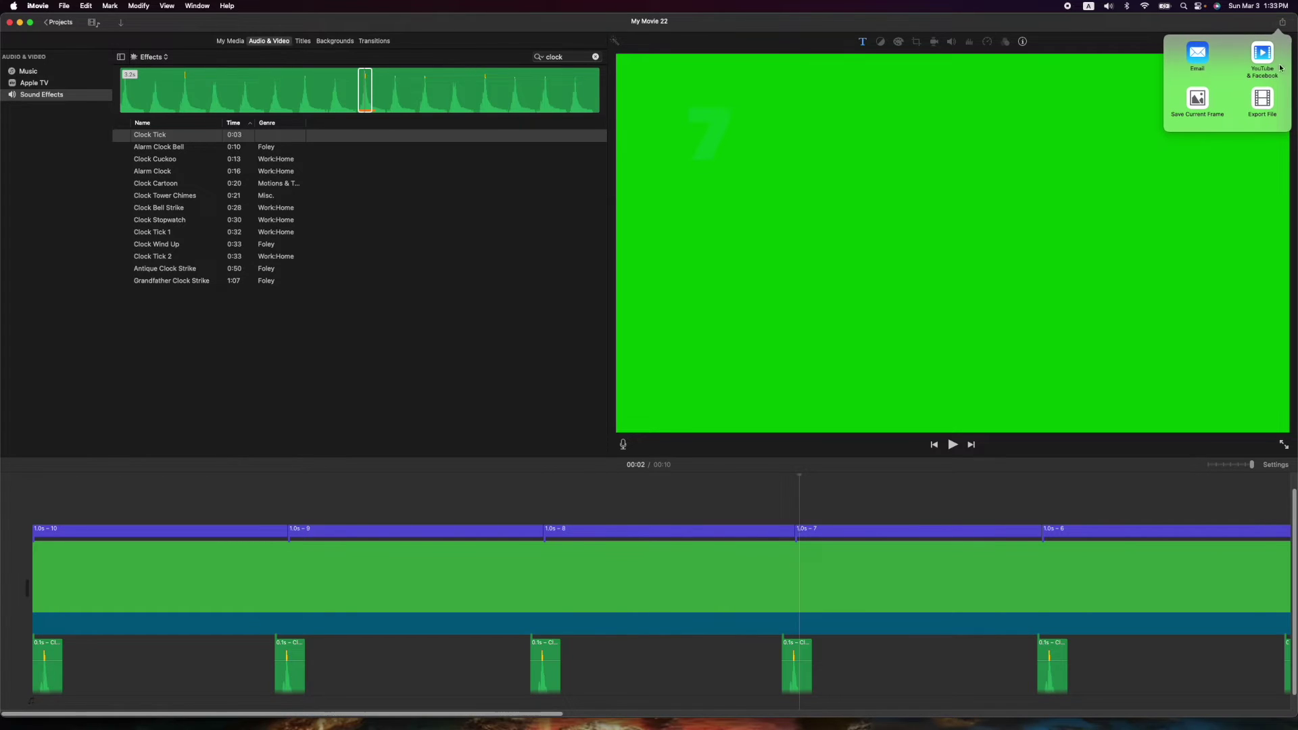
{"action": "left_click", "coordinate": [1262, 100]}
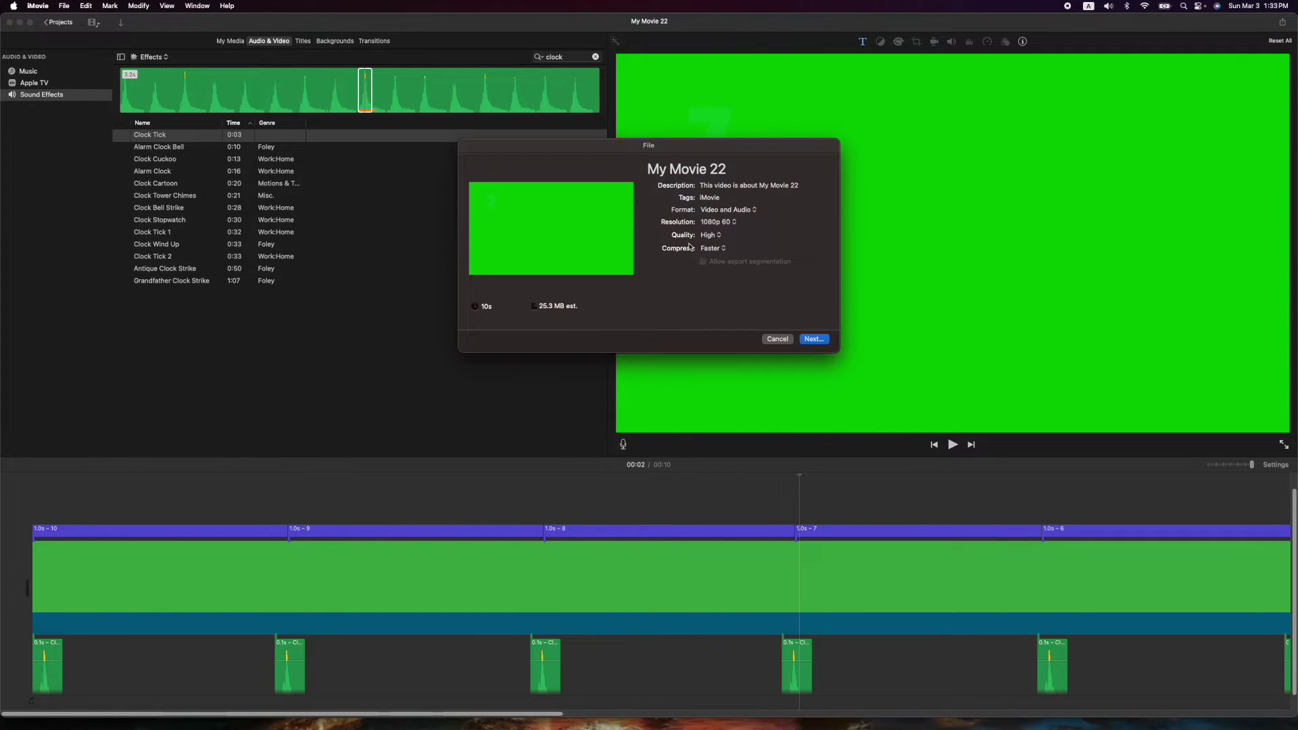
{"action": "left_click", "coordinate": [676, 169]}
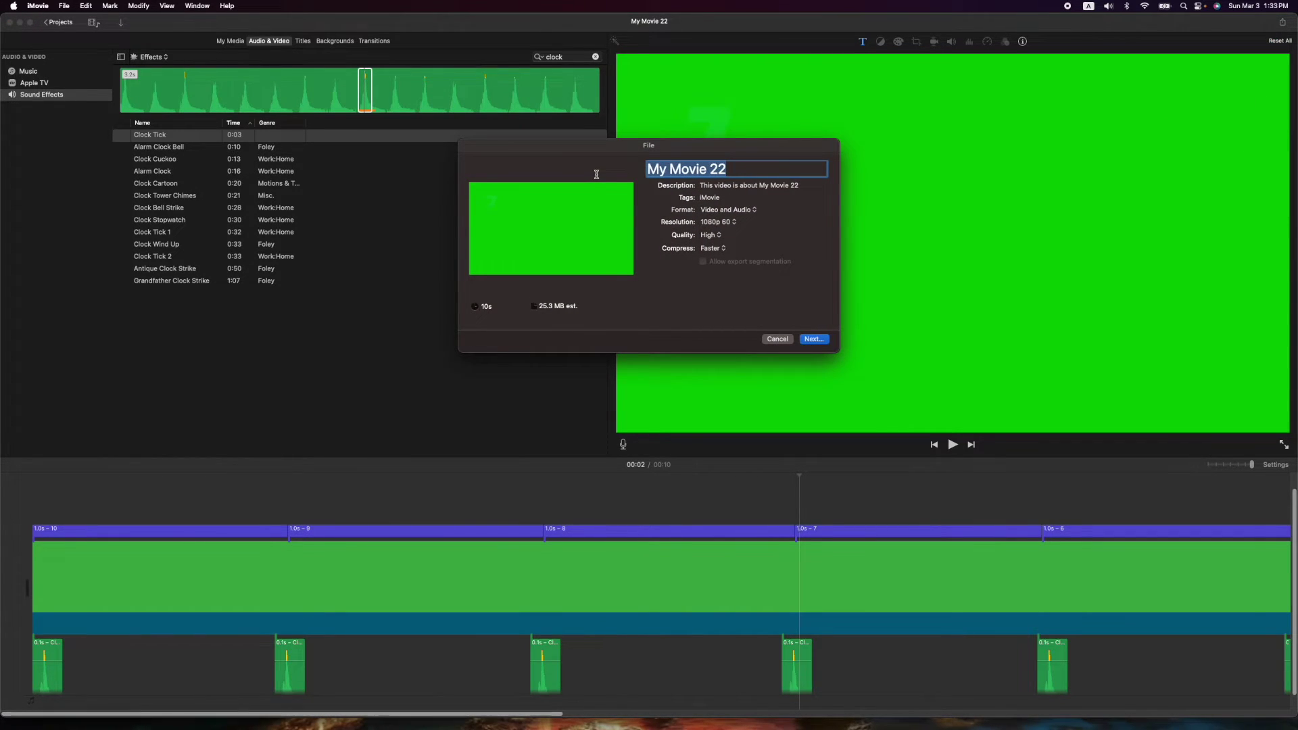
{"action": "type", "text": "10 Second Left Side Cou"}
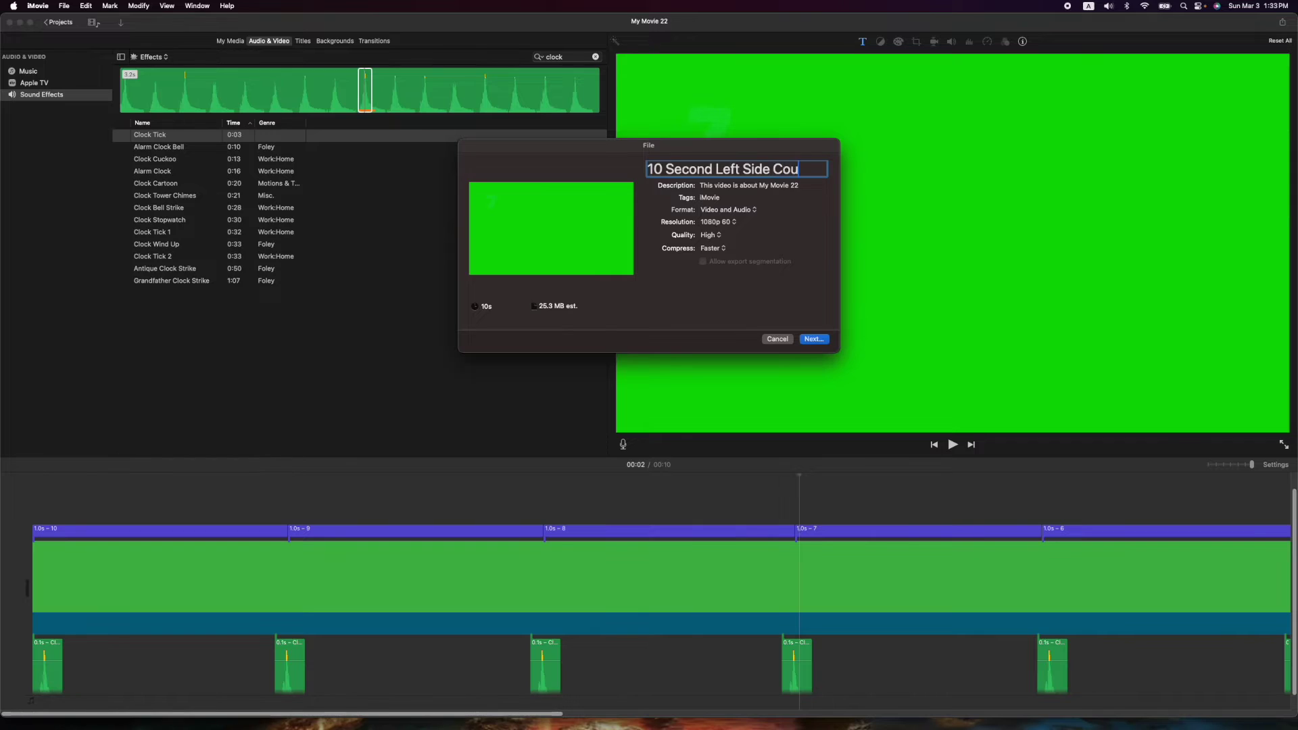
{"action": "type", "text": "own"}
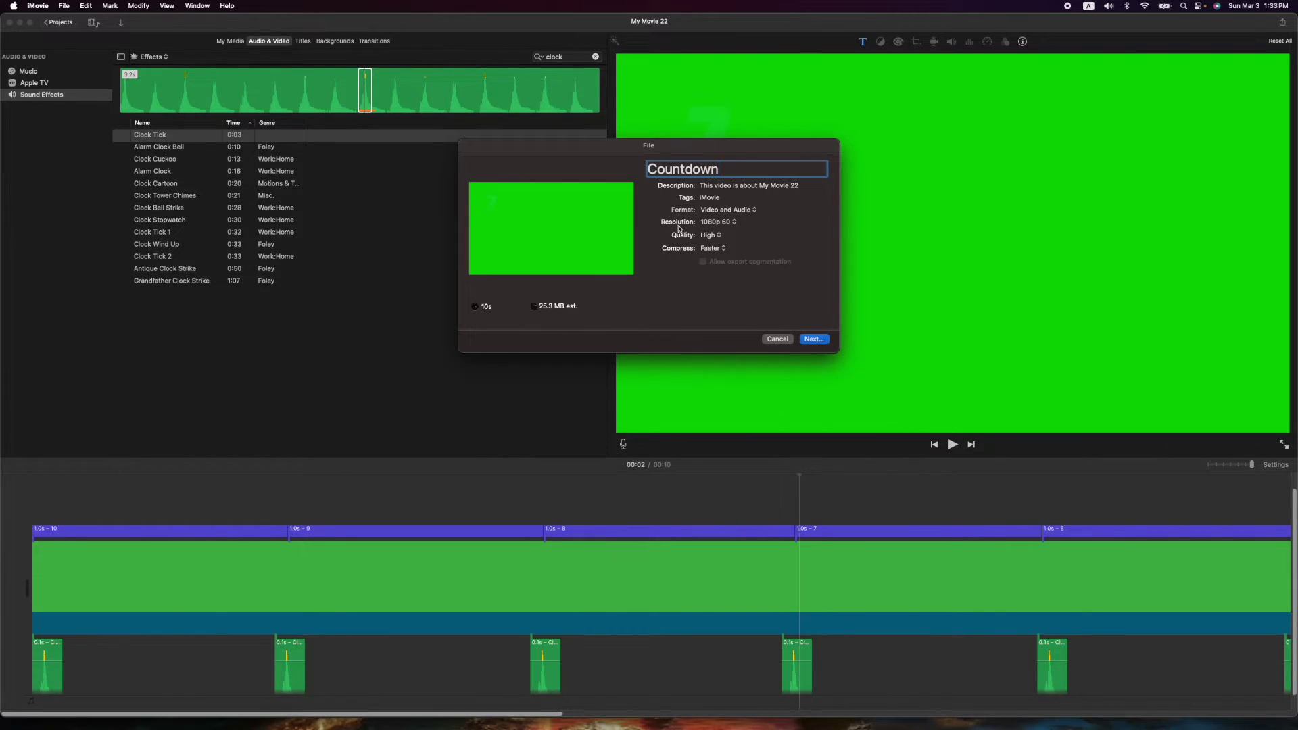
Step: Keep the export at 1080p 60, set compression to Better Quality and save the file to the Desktop
{"action": "left_click", "coordinate": [718, 222]}
{"action": "left_click", "coordinate": [717, 223]}
{"action": "left_click", "coordinate": [721, 249]}
{"action": "left_click", "coordinate": [720, 262]}
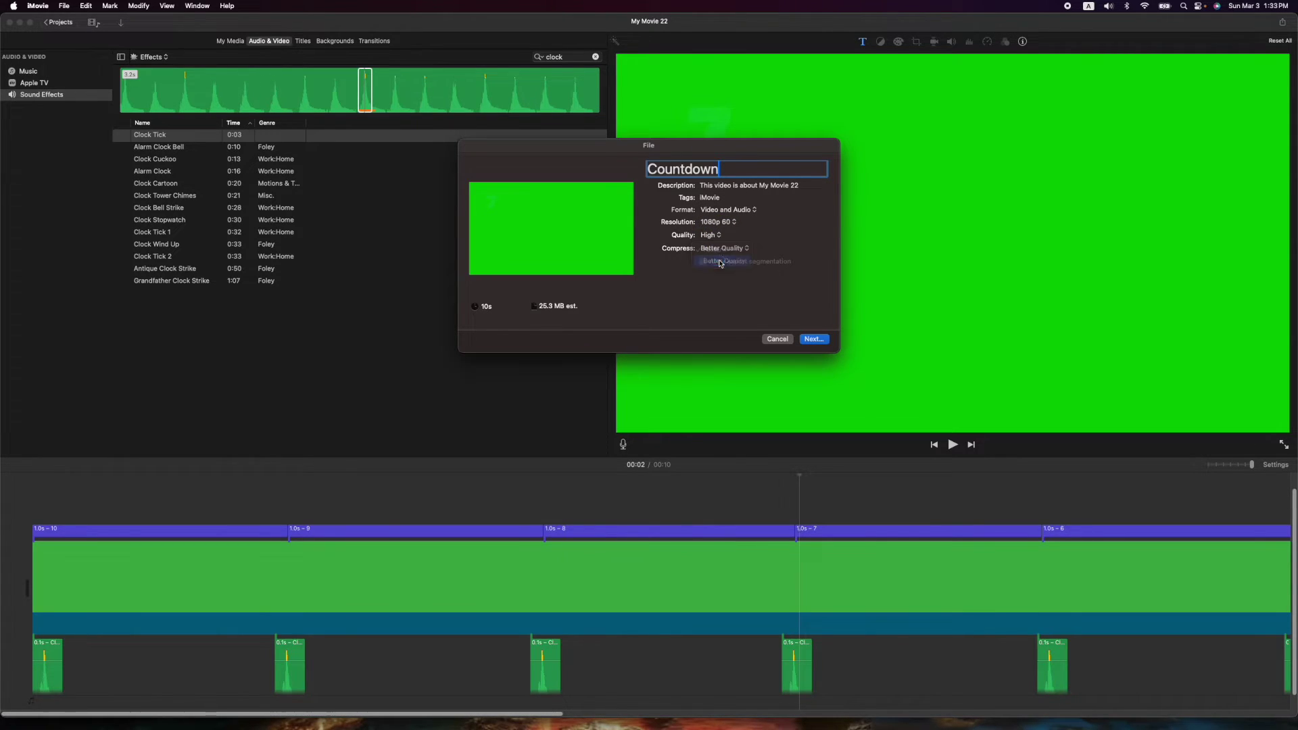
{"action": "left_click", "coordinate": [814, 339]}
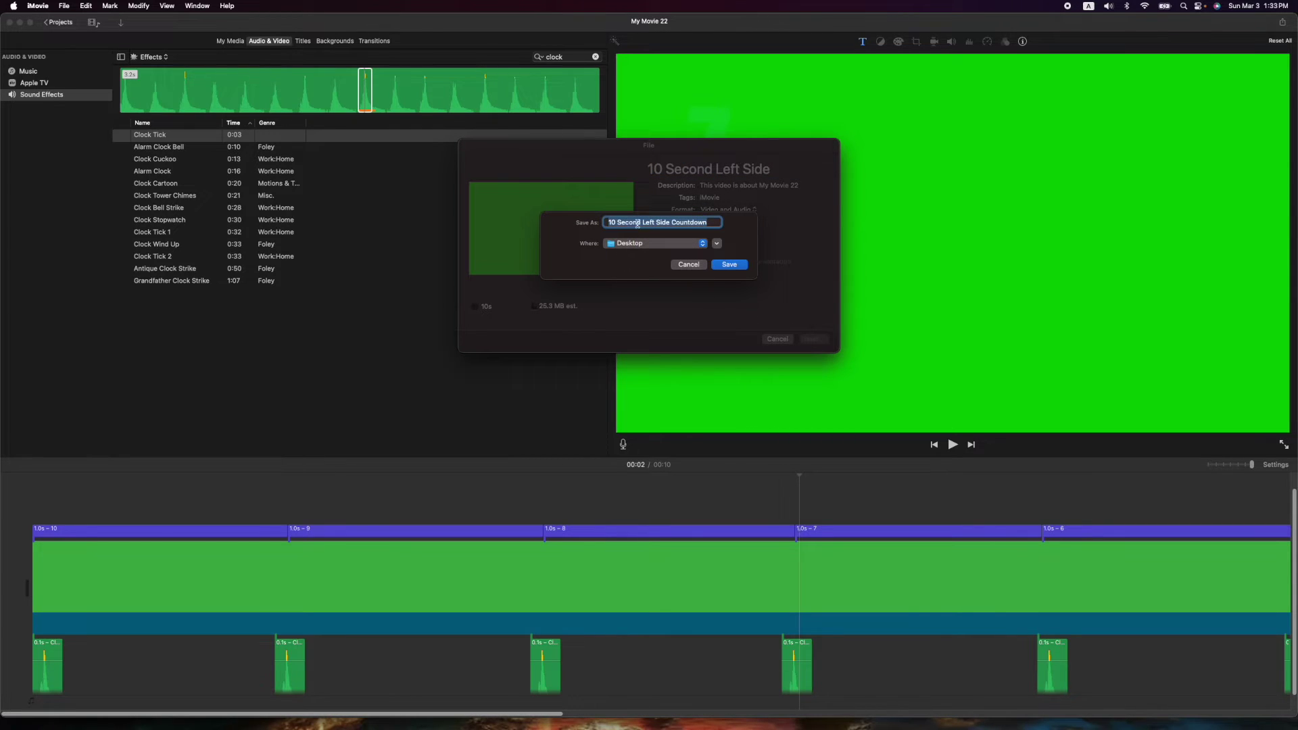
{"action": "left_click", "coordinate": [730, 265]}
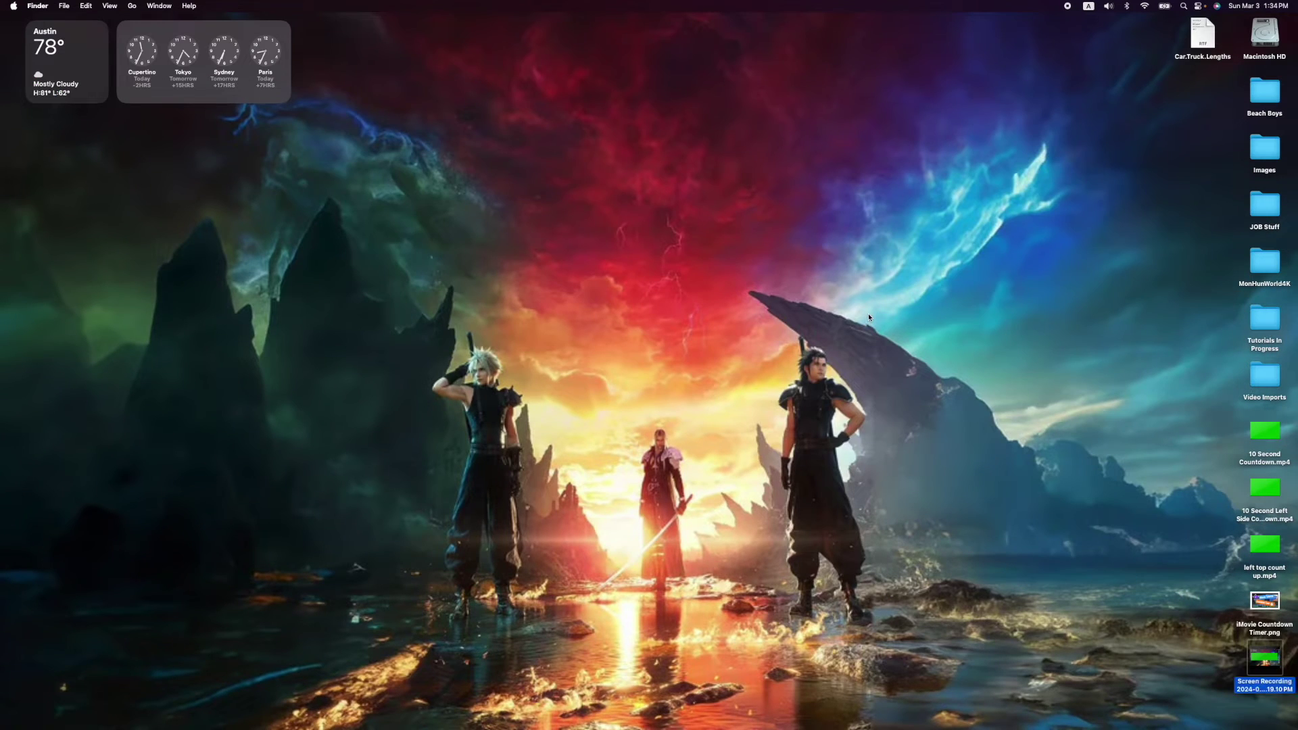
Step: Play the exported 10 Second Left Side Countdown video from the desktop in QuickTime Player, then close it
{"action": "double_click", "coordinate": [1274, 493]}
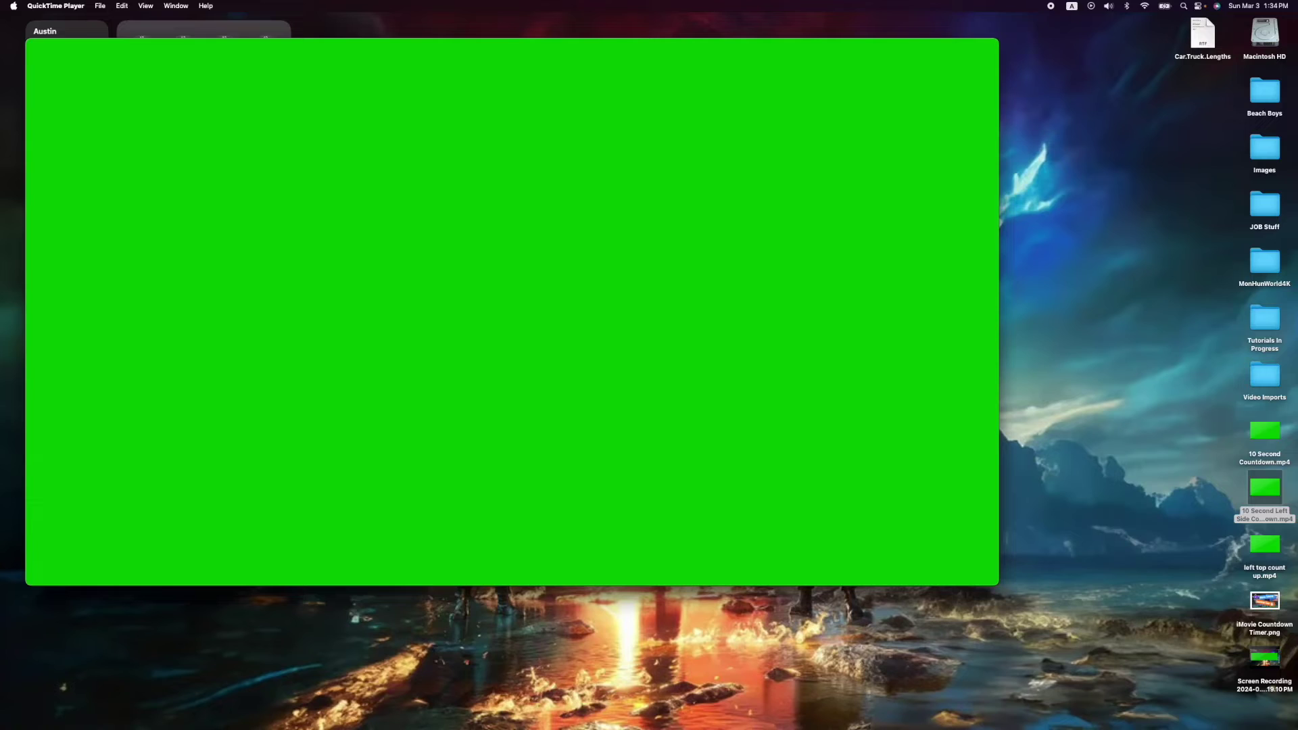
{"action": "mouse_move", "coordinate": [43, 47]}
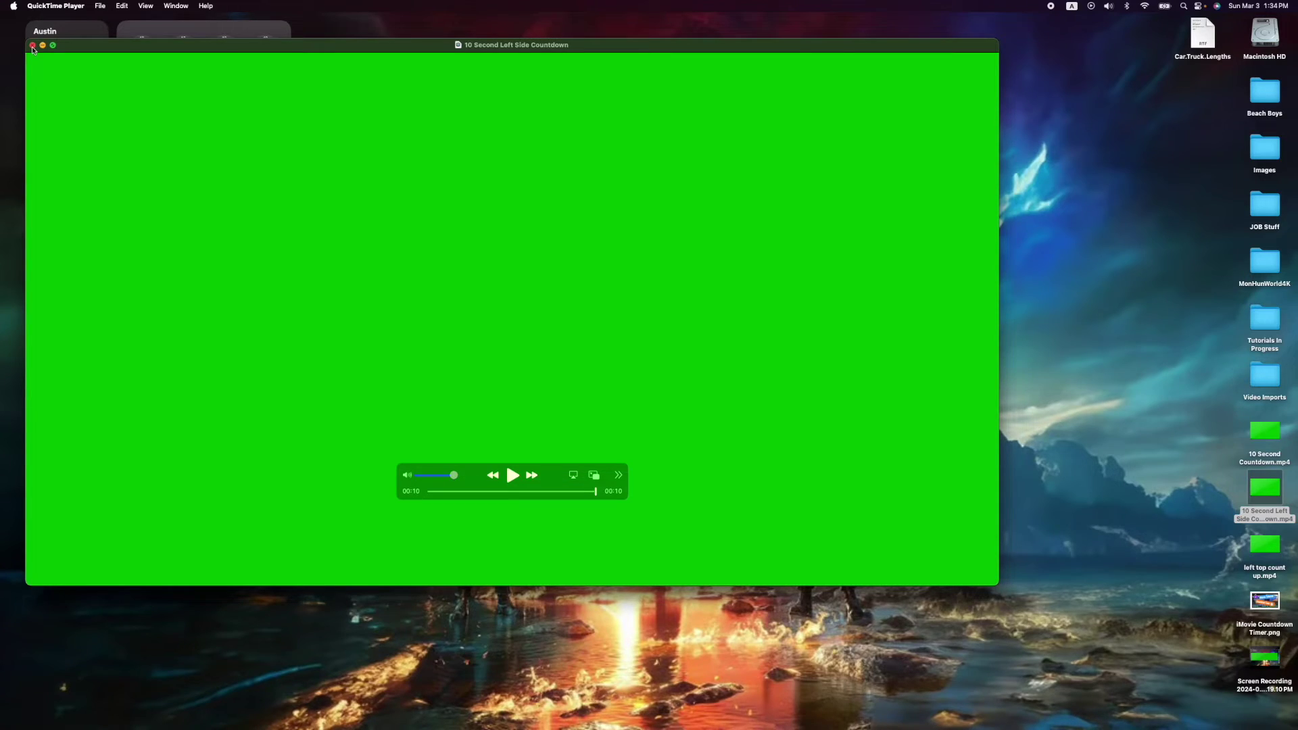
{"action": "left_click", "coordinate": [33, 45]}
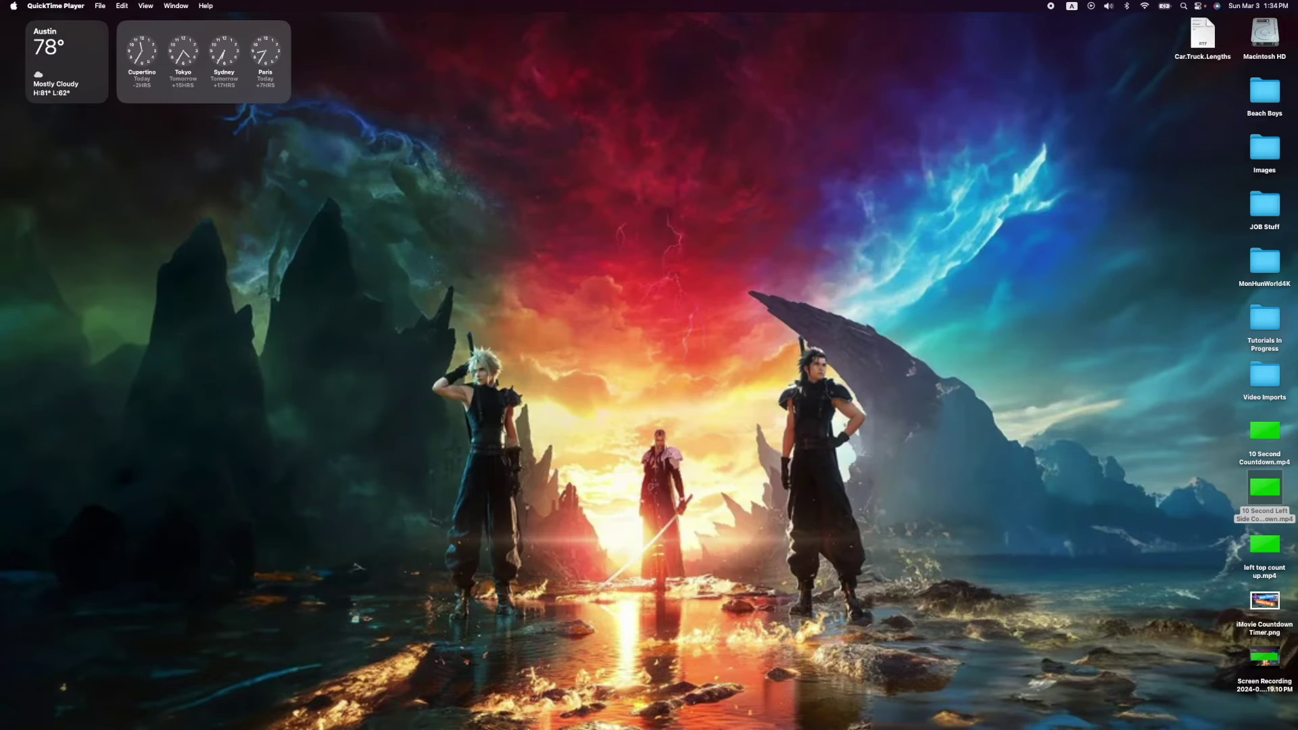
Step: Return to iMovie, save the project as My Movie 22, and delete the old countdown overlay from the Countdown Final project
{"action": "left_click", "coordinate": [495, 721]}
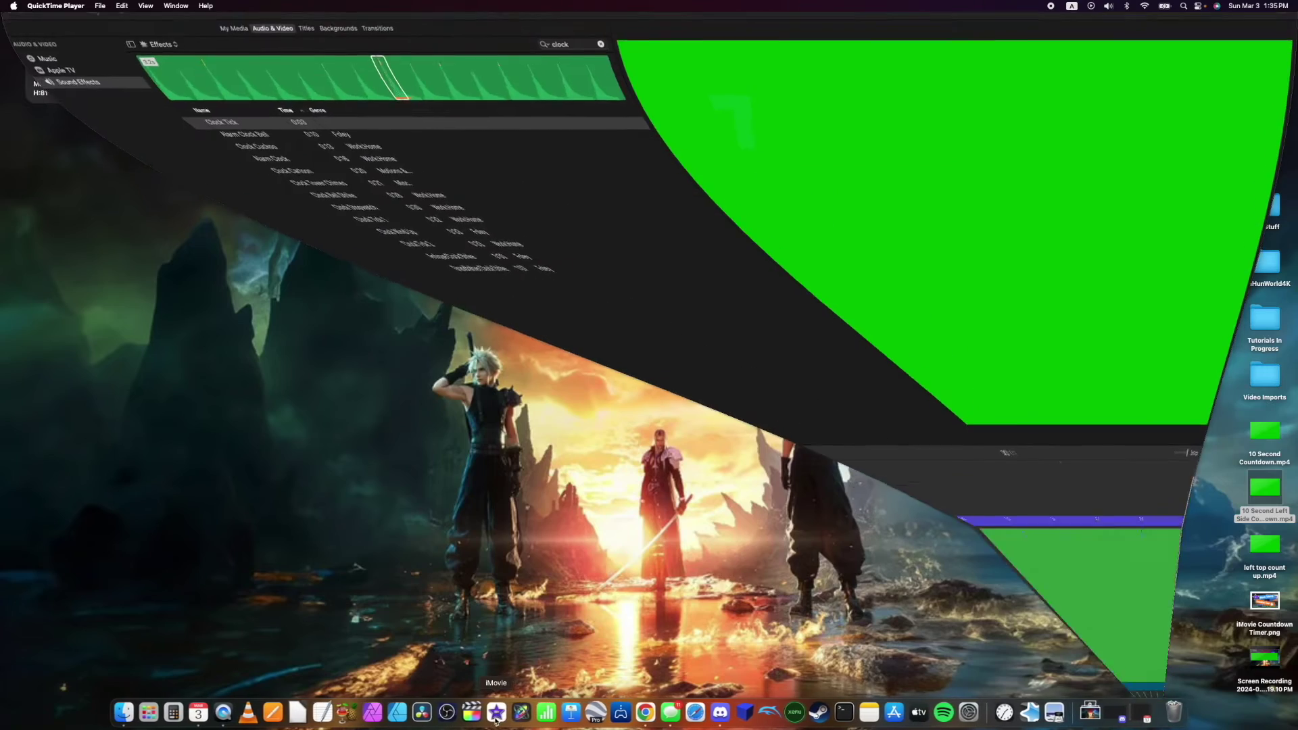
{"action": "left_click", "coordinate": [57, 23]}
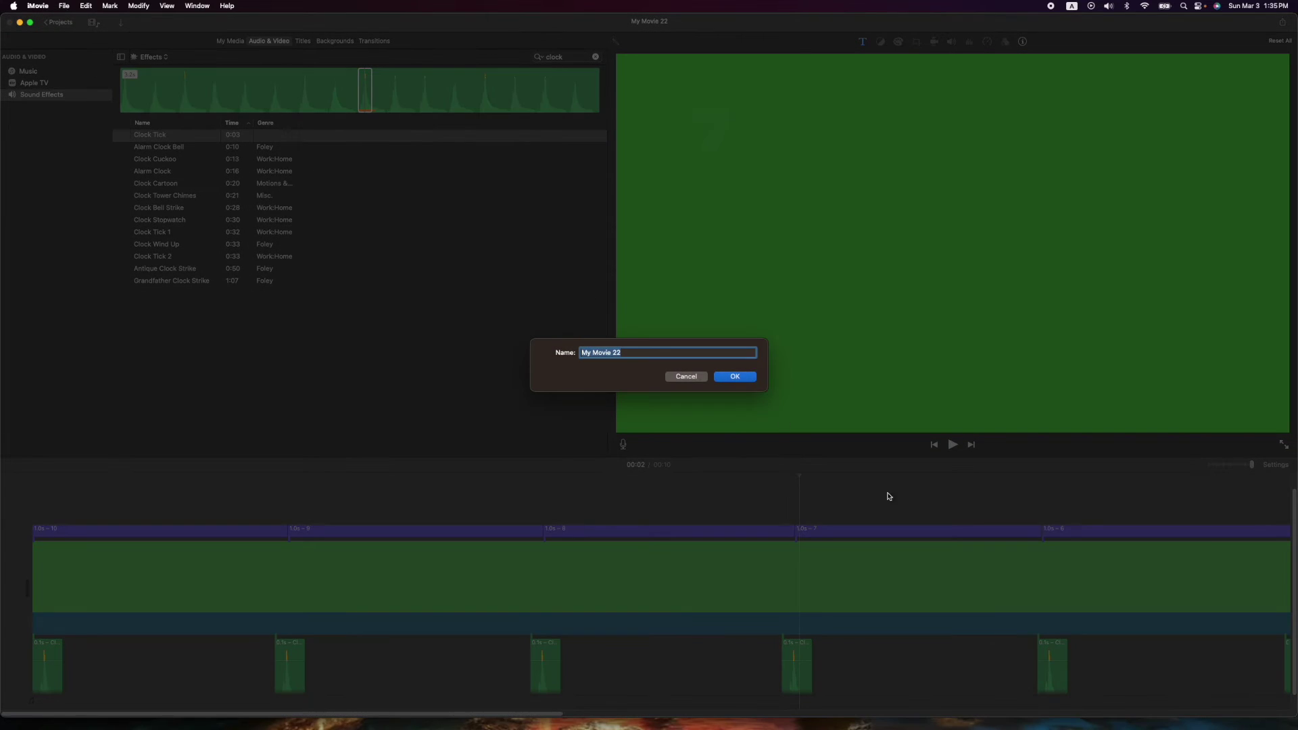
{"action": "left_click", "coordinate": [735, 376]}
{"action": "double_click", "coordinate": [575, 125]}
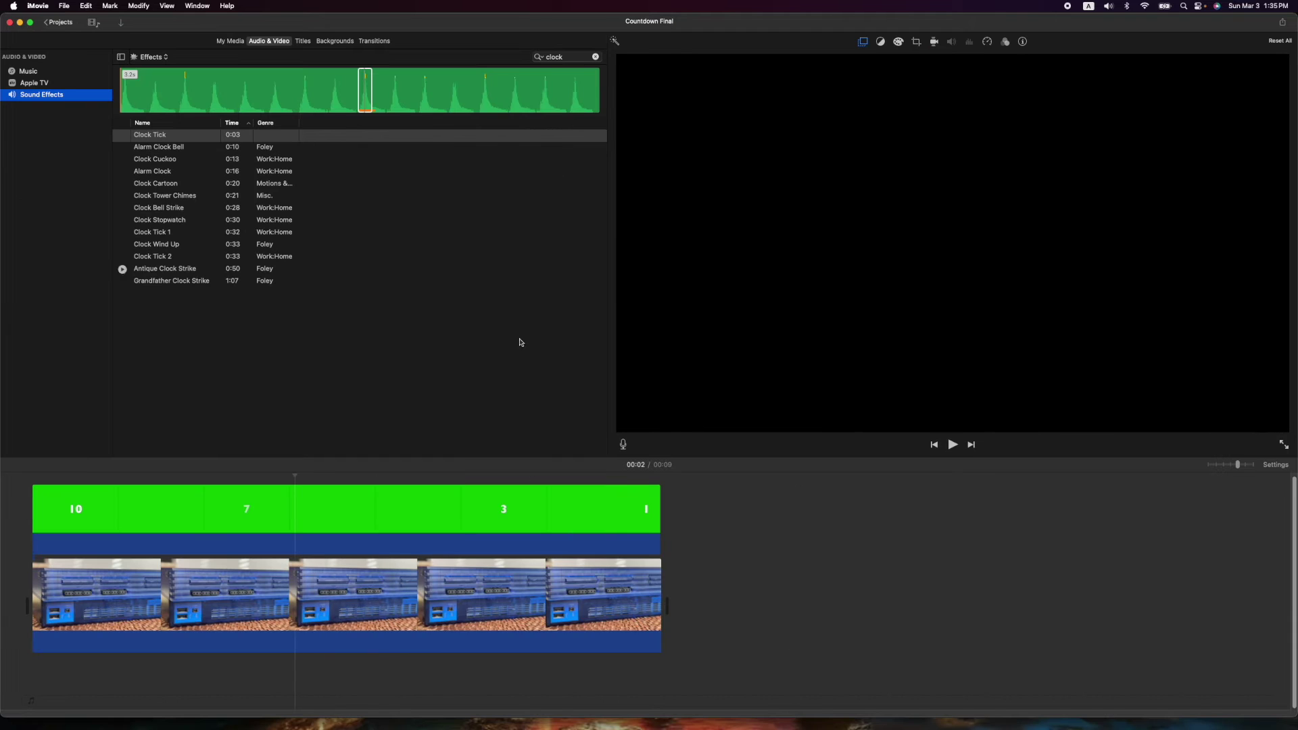
{"action": "key", "text": "Delete"}
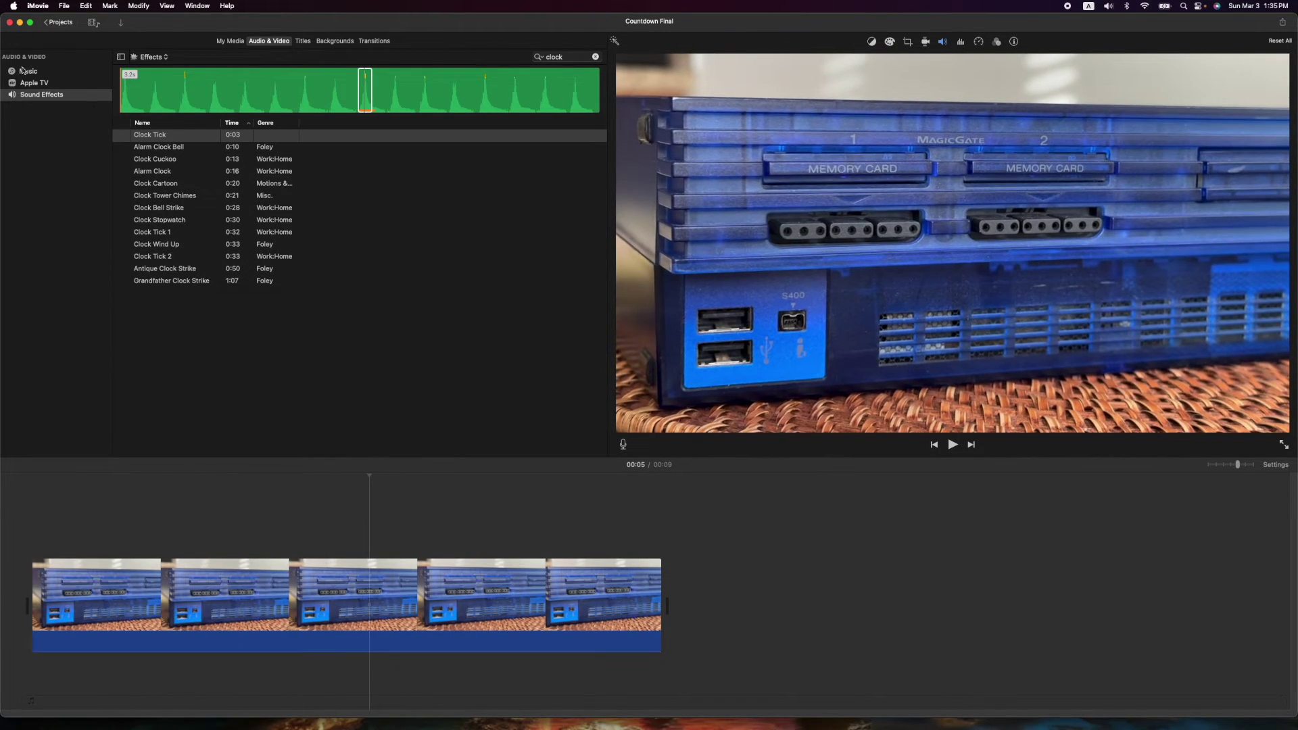
Step: Import 10 Second Left Side Countdown.mp4 from the Desktop into the My Movie 14 event
{"action": "left_click", "coordinate": [121, 23]}
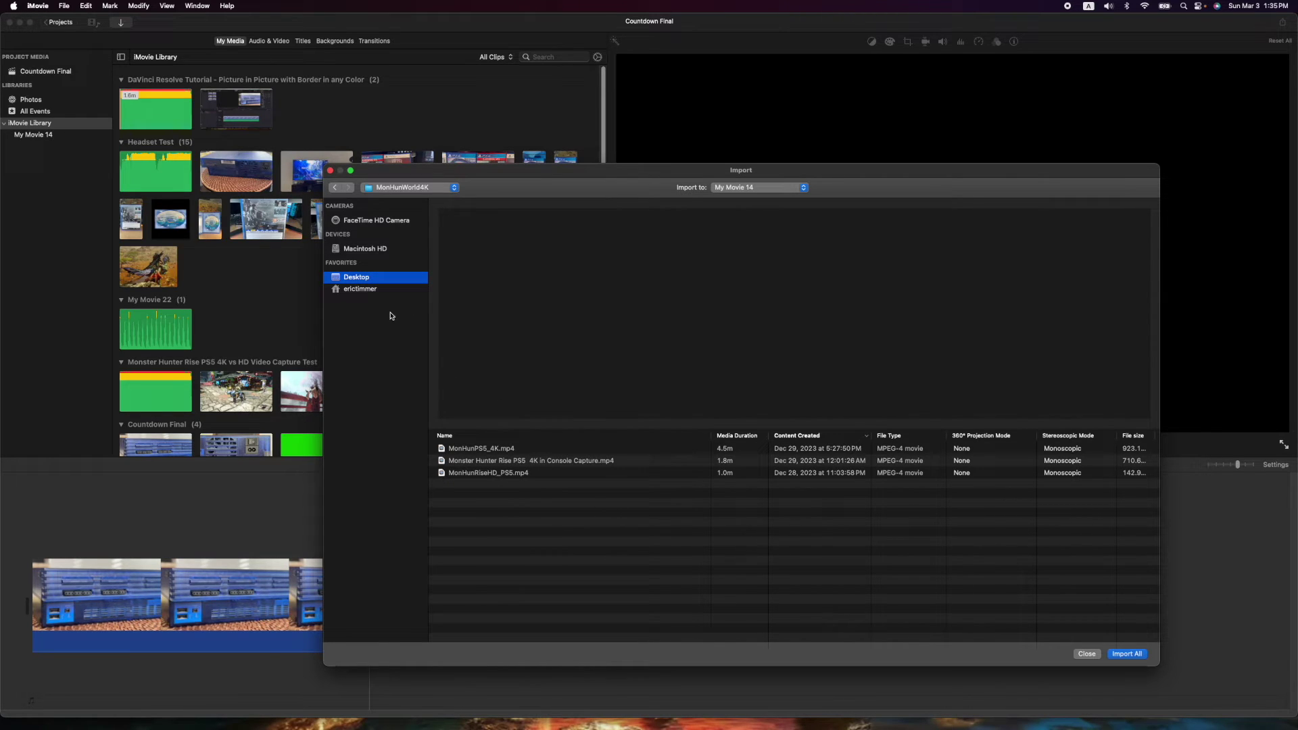
{"action": "left_click", "coordinate": [355, 281]}
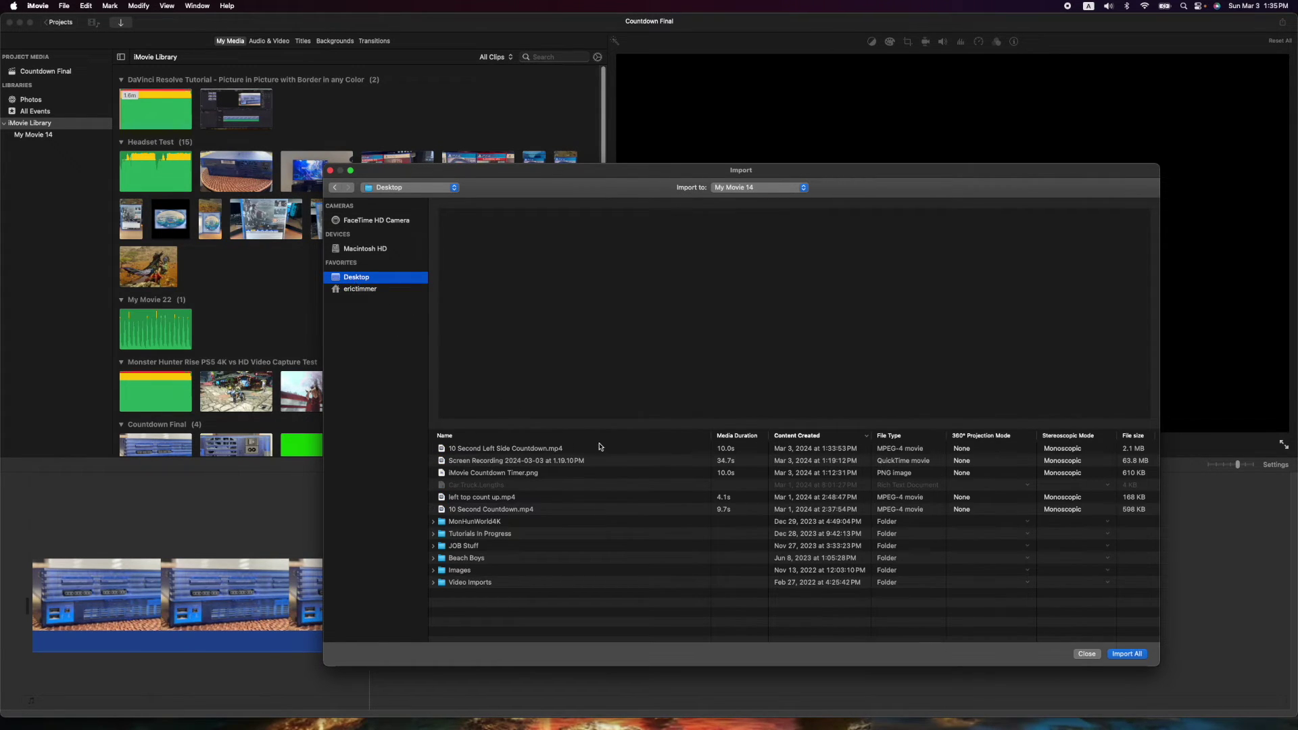
{"action": "left_click", "coordinate": [516, 449]}
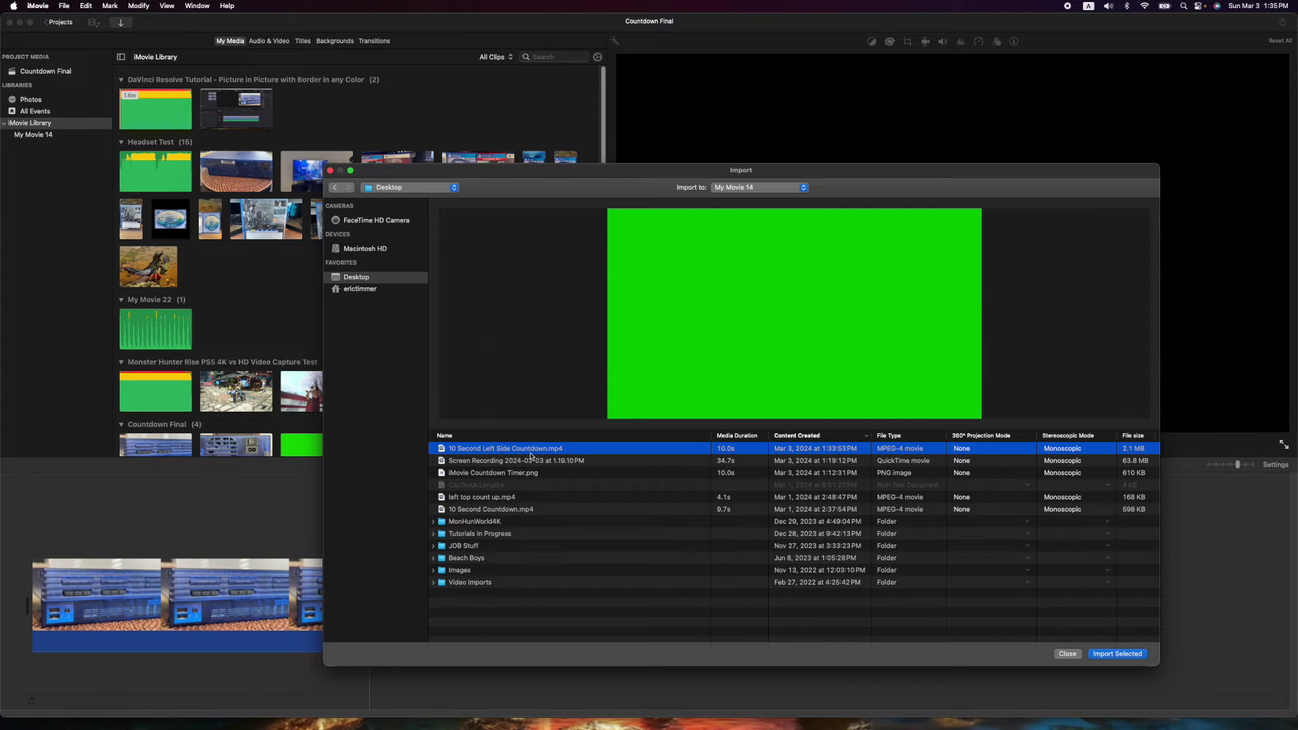
{"action": "left_click", "coordinate": [1118, 655]}
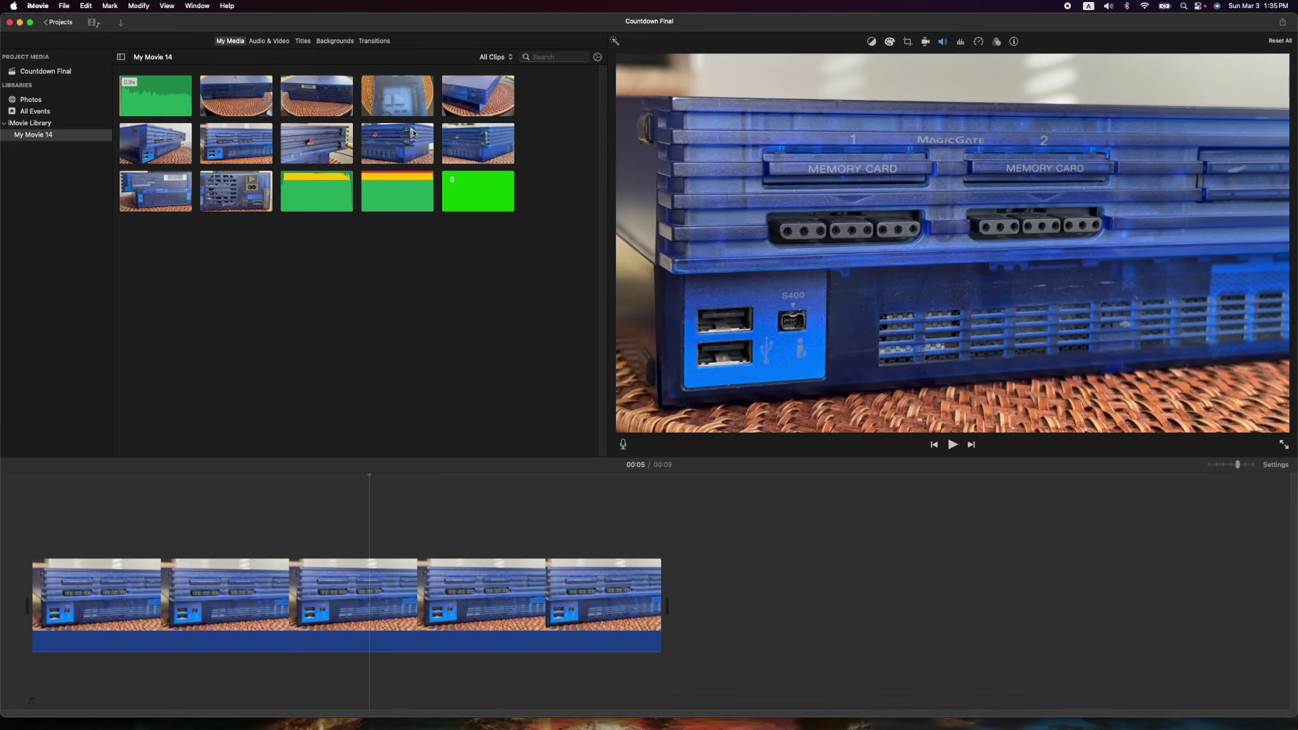
Step: Place the imported countdown above the console clip from the project start and extend the console clip to about 10 seconds
{"action": "left_click_drag", "start_coordinate": [403, 301], "coordinate": [21, 521]}
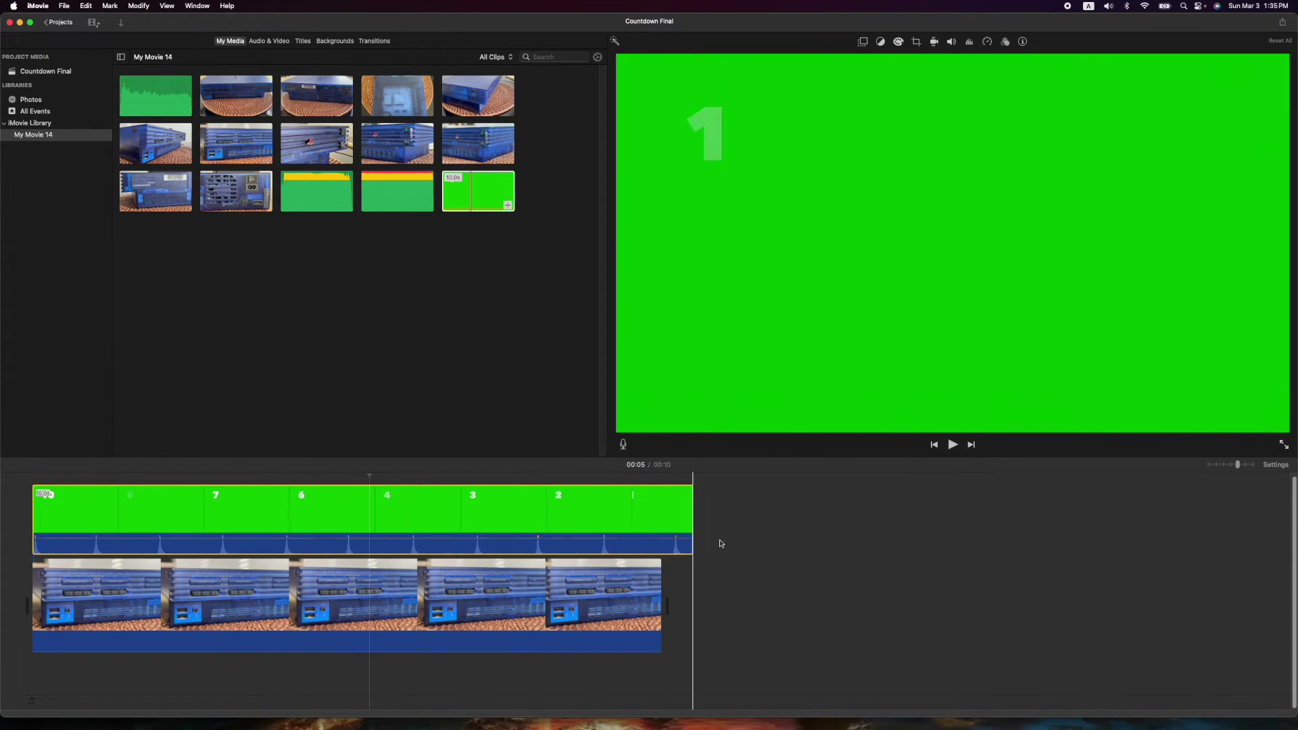
{"action": "left_click", "coordinate": [633, 595]}
{"action": "left_click_drag", "start_coordinate": [659, 590], "coordinate": [679, 598]}
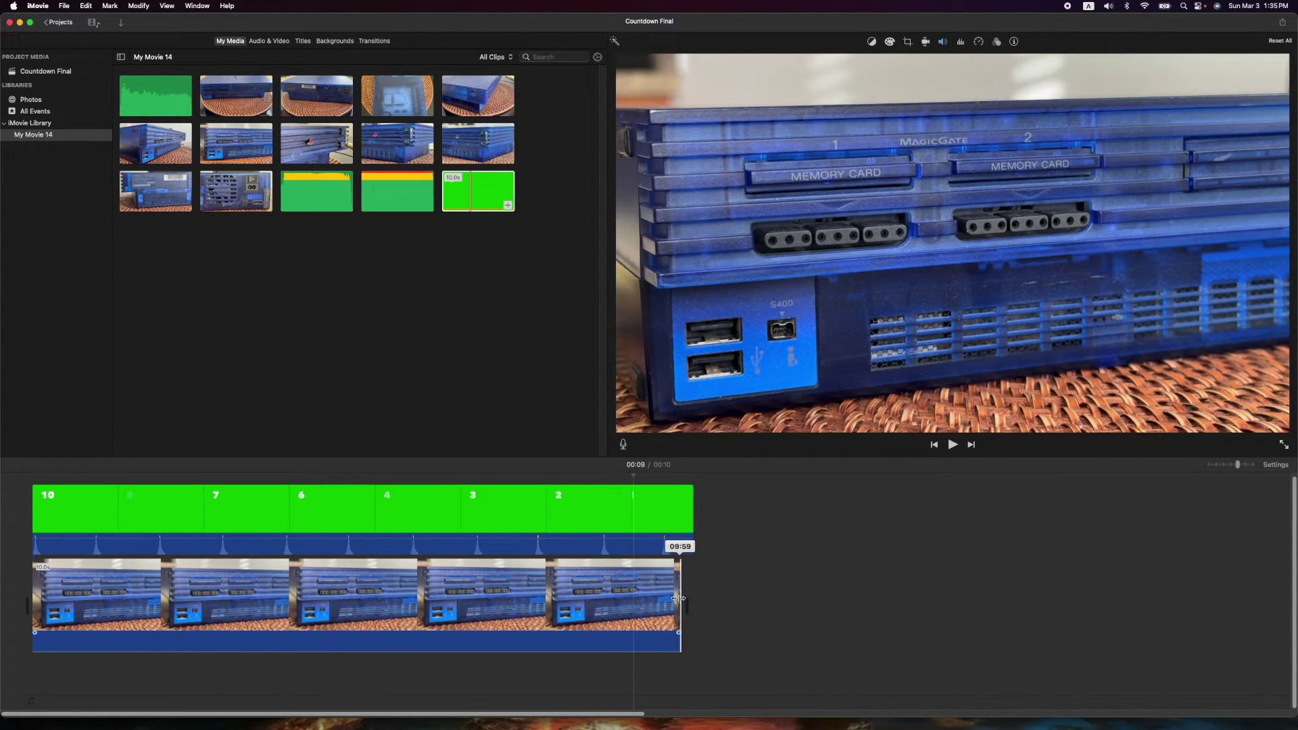
Step: Set the countdown clip's video overlay to Green/Blue Screen and play the composite from the start
{"action": "left_click", "coordinate": [566, 537]}
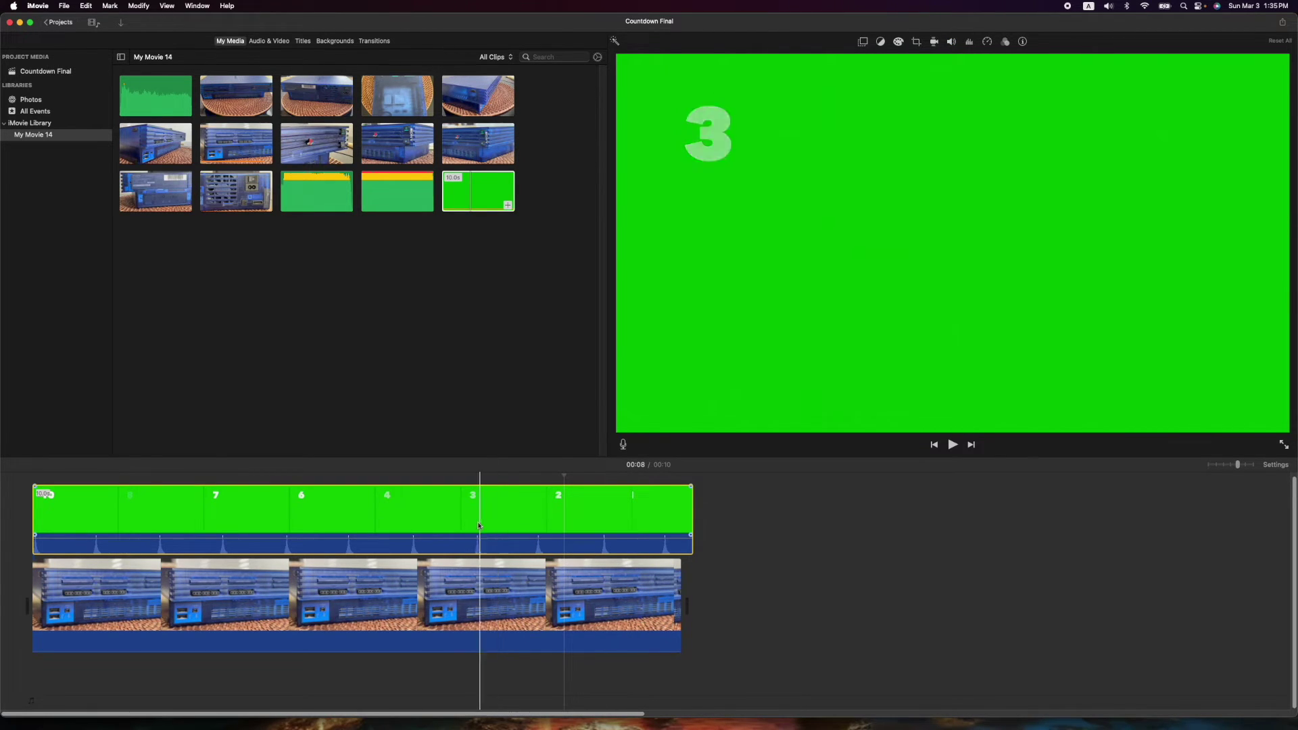
{"action": "left_click", "coordinate": [336, 506]}
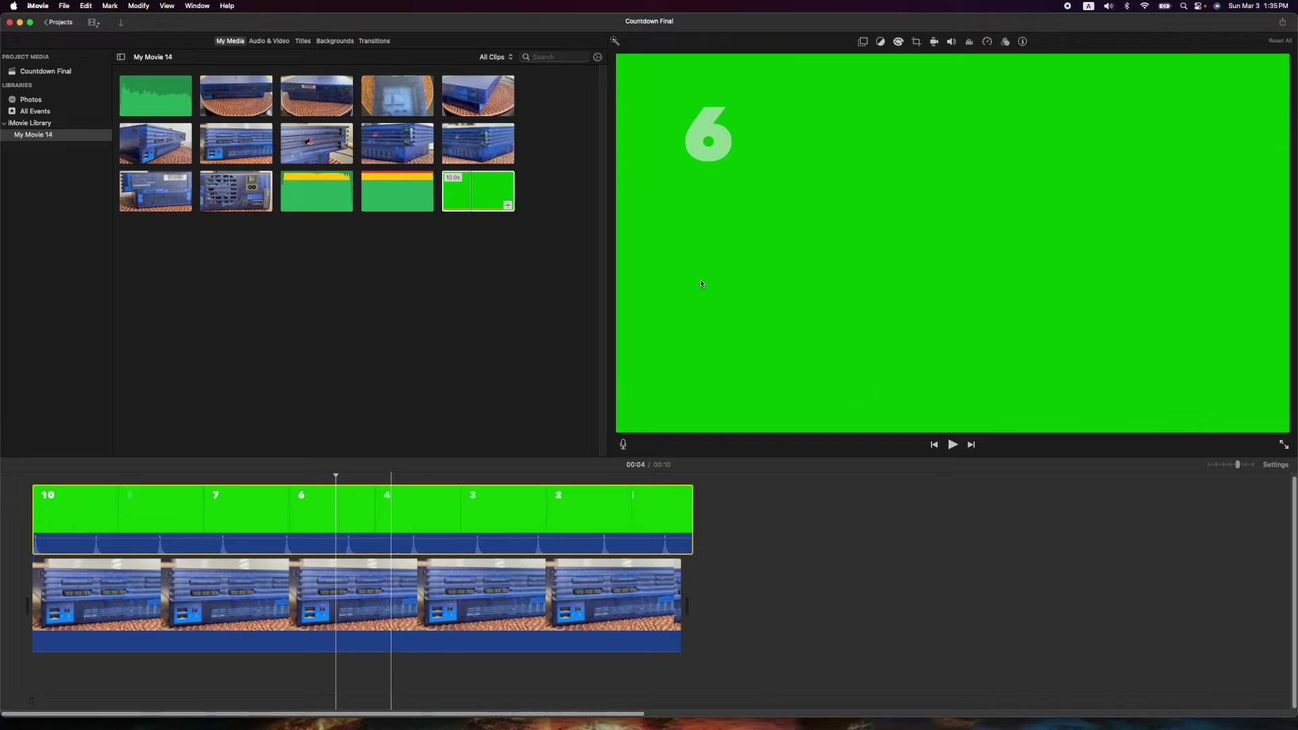
{"action": "left_click", "coordinate": [864, 42]}
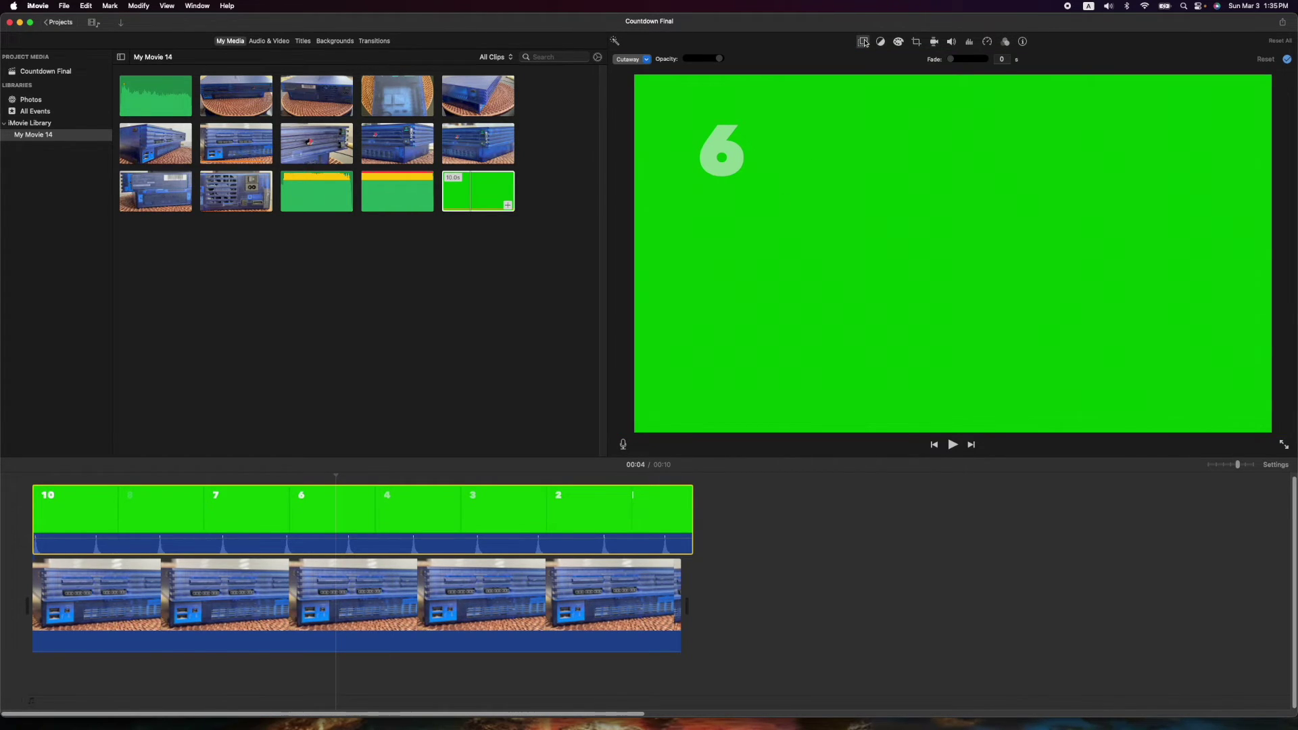
{"action": "left_click", "coordinate": [636, 59]}
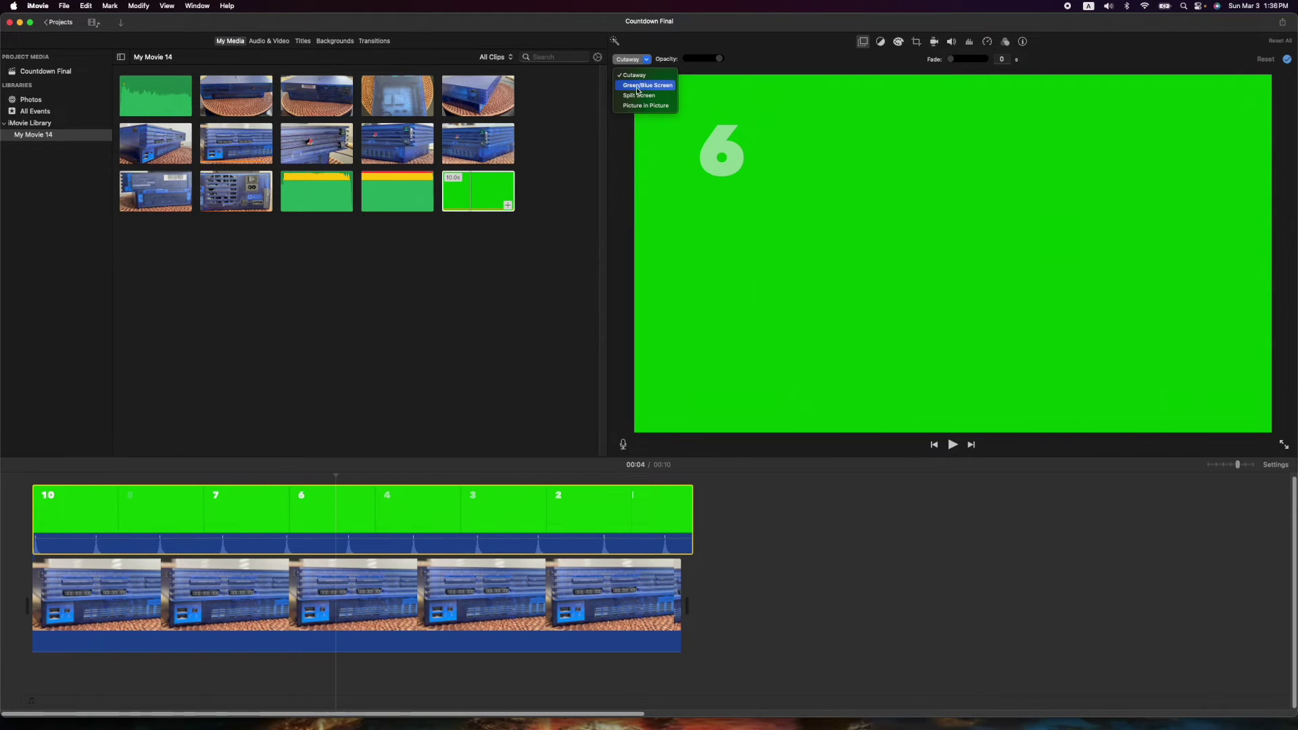
{"action": "left_click", "coordinate": [653, 87]}
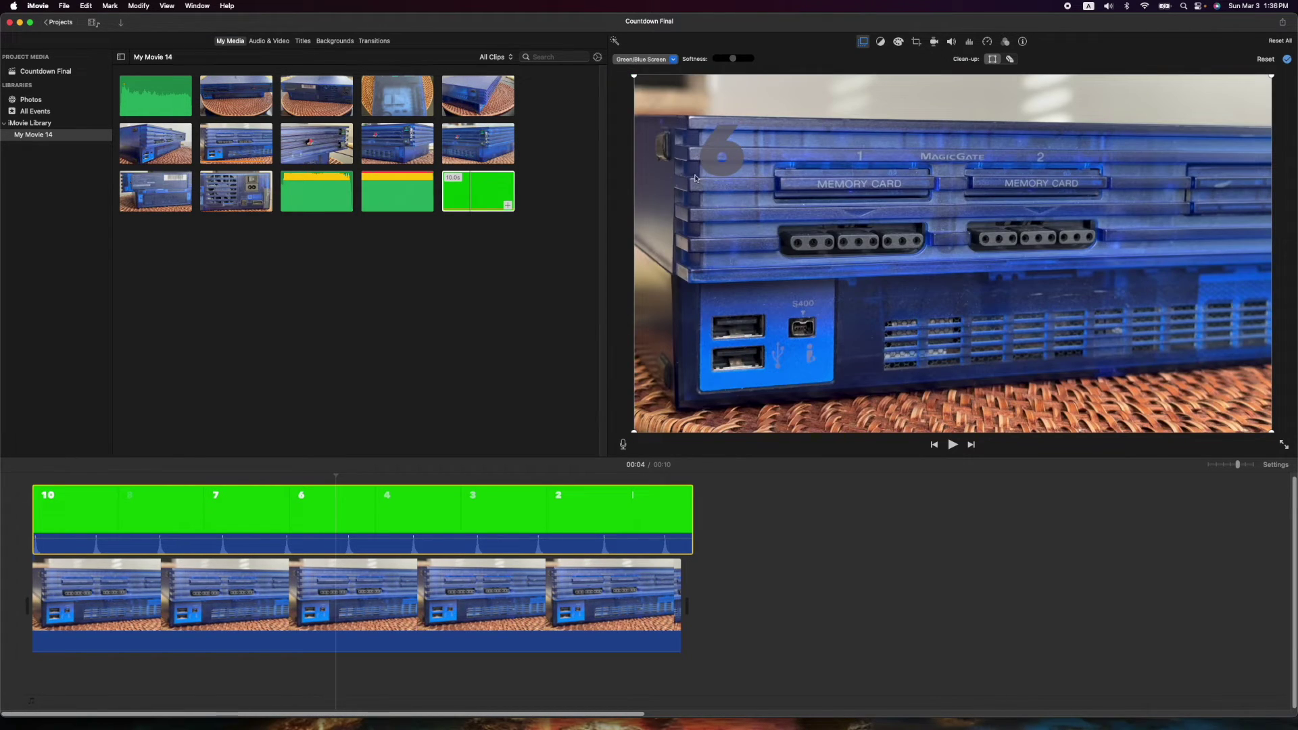
{"action": "key", "text": "space"}
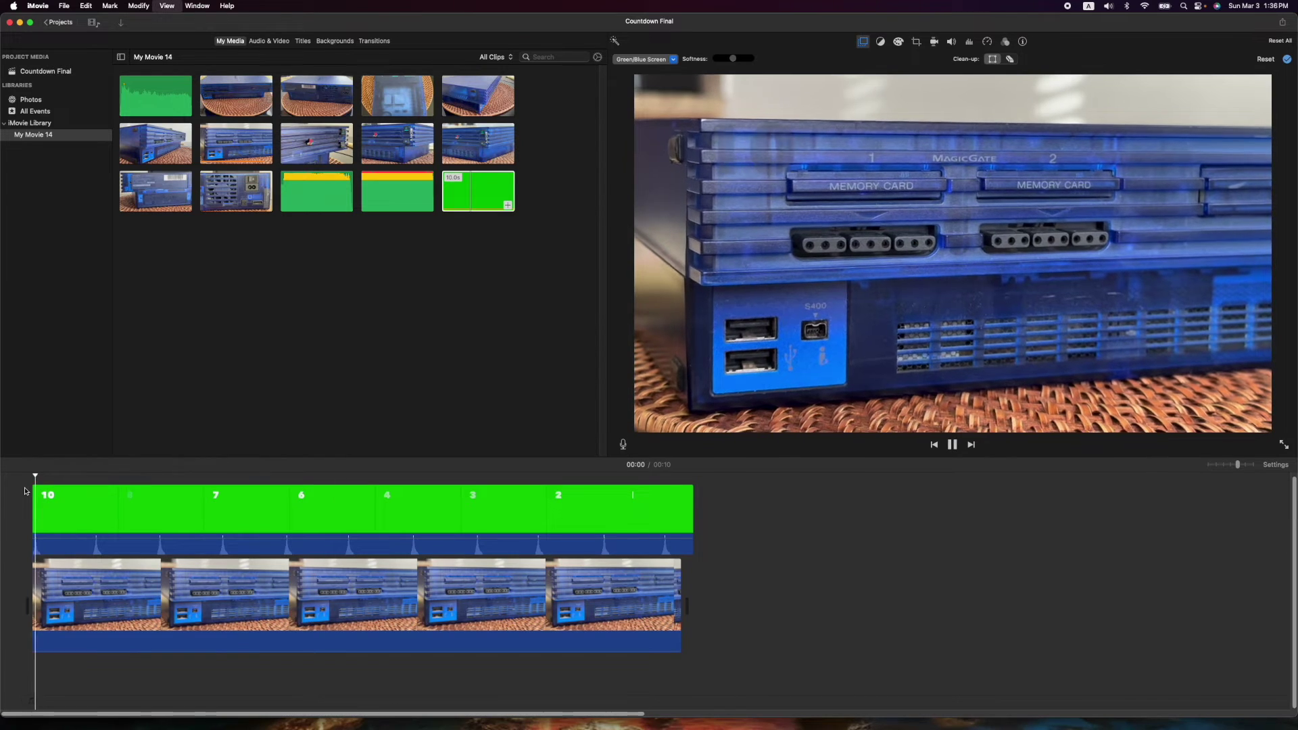
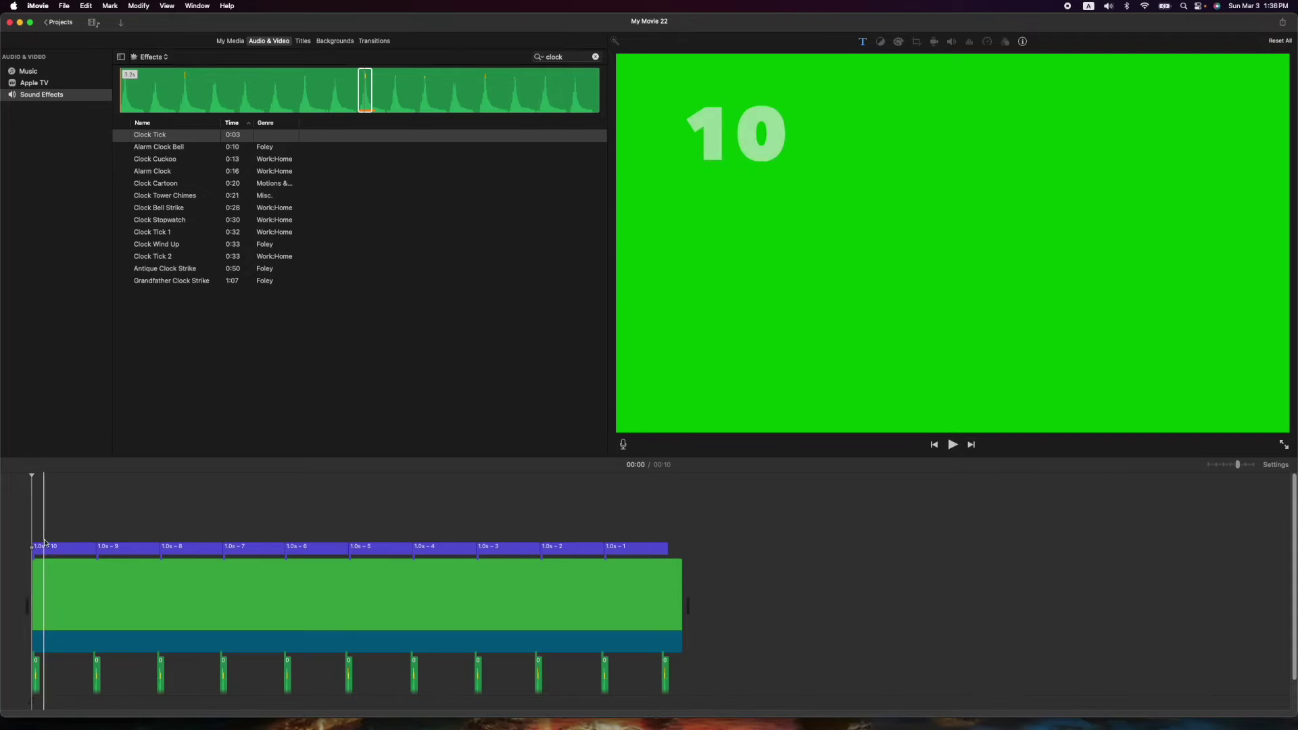
Step: Select the green background clip in the My Movie 22 project and view the available backgrounds
{"action": "left_click", "coordinate": [264, 548]}
{"action": "left_click", "coordinate": [130, 595]}
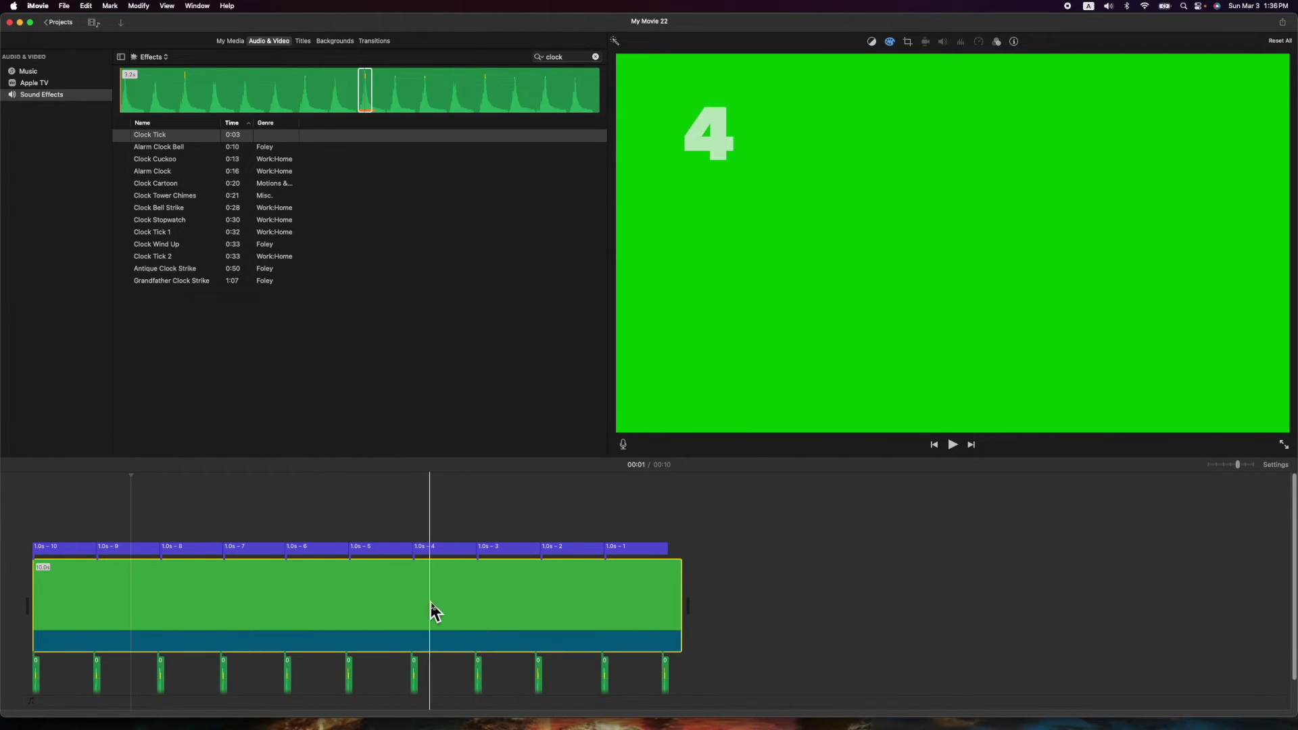
{"action": "left_click", "coordinate": [344, 41]}
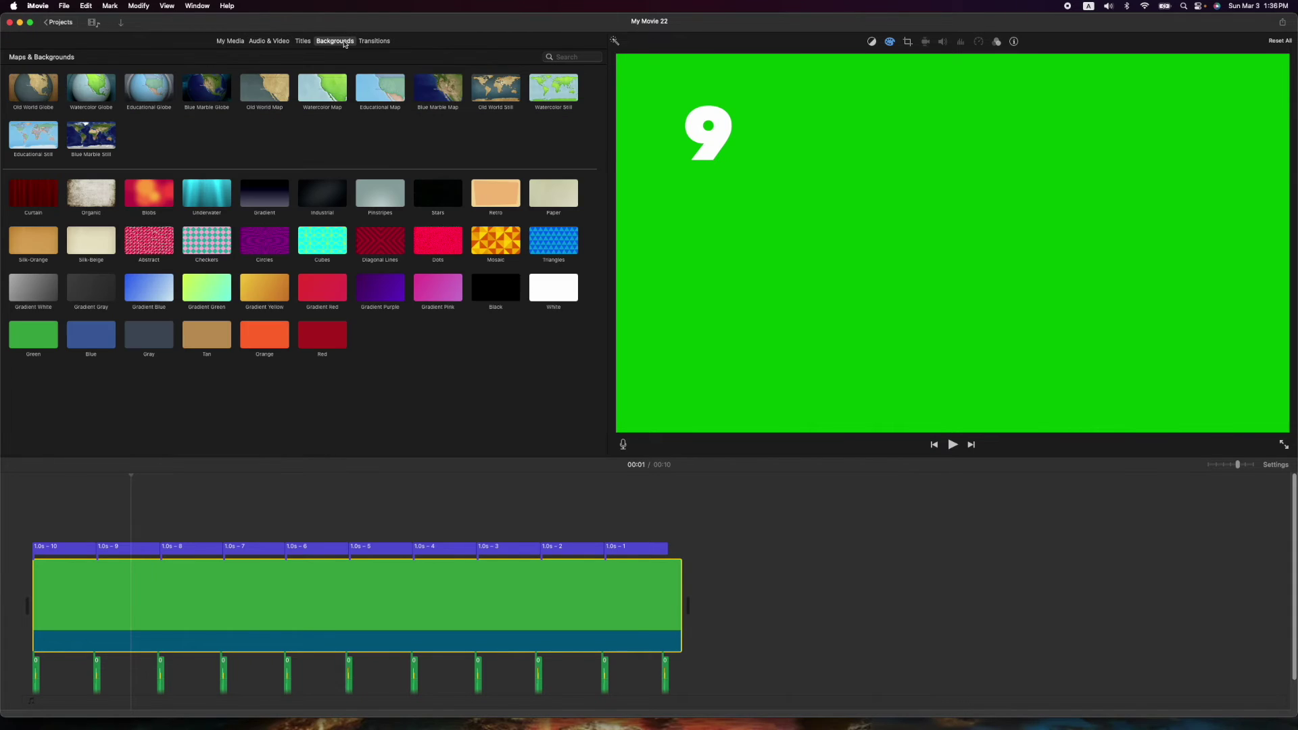
Step: Add a Green background clip after the existing countdown and raise its colour saturation to the maximum
{"action": "left_click_drag", "start_coordinate": [30, 345], "coordinate": [816, 610]}
{"action": "left_click", "coordinate": [816, 610]}
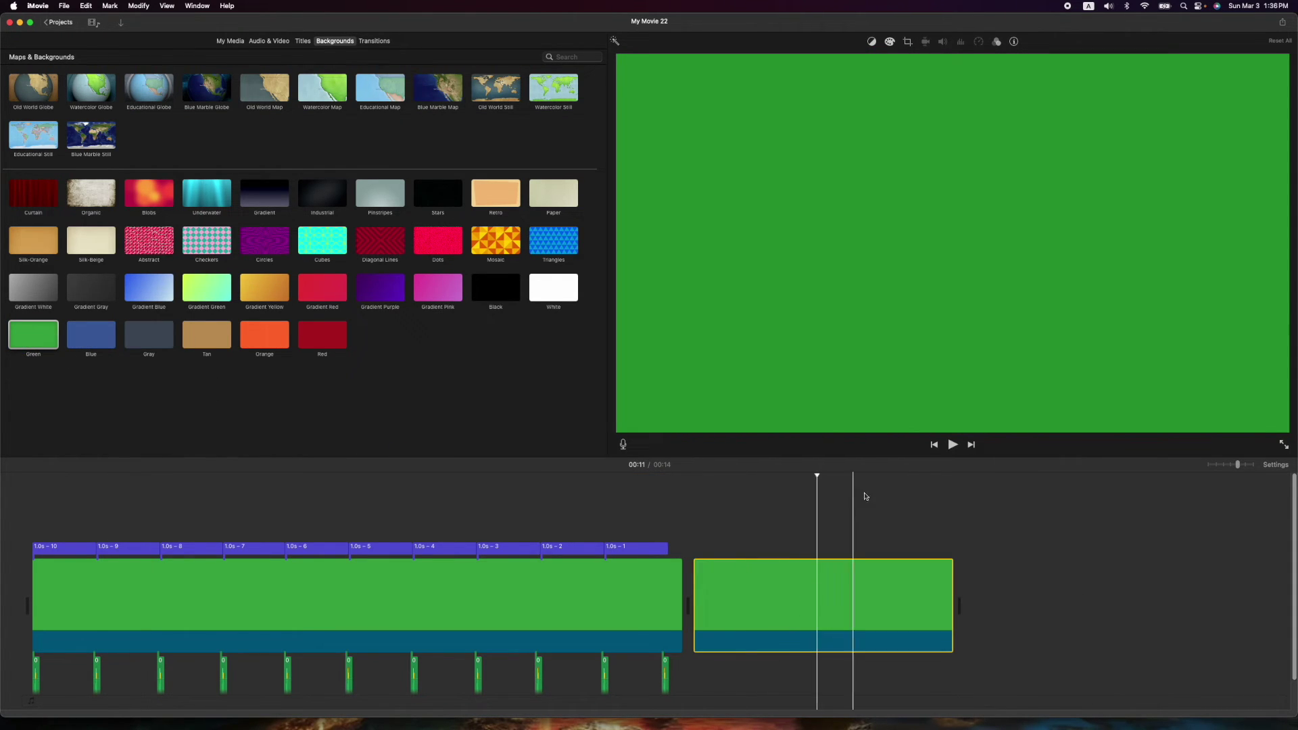
{"action": "left_click", "coordinate": [890, 42]}
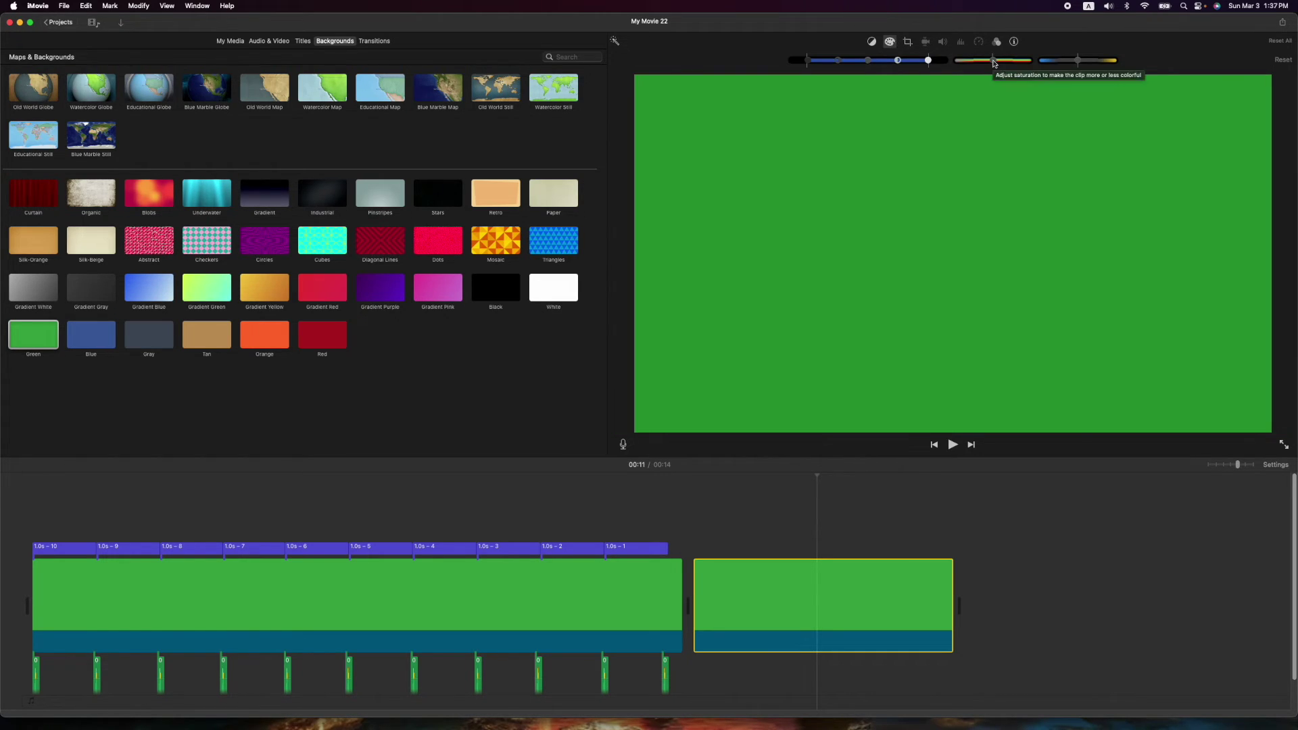
{"action": "left_click_drag", "start_coordinate": [992, 63], "coordinate": [1043, 60]}
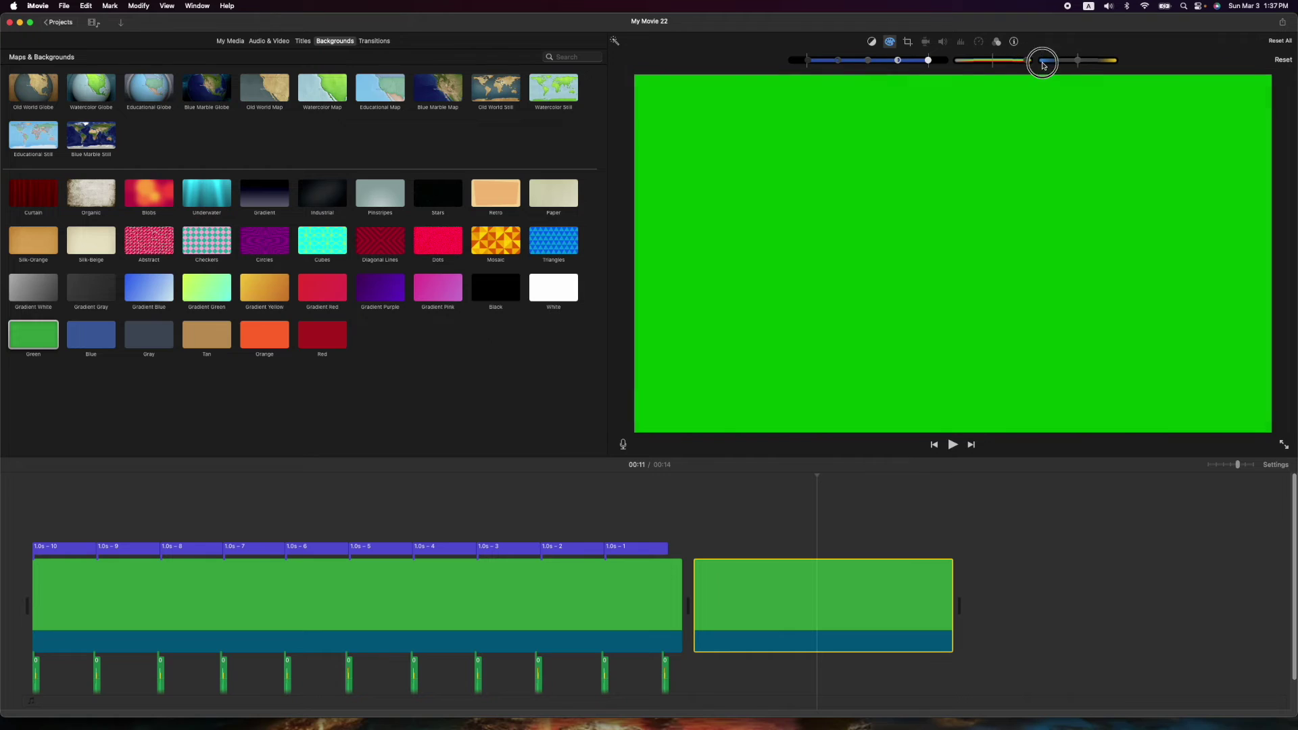
Step: Add a Centered title at the start of the new green clip and set its duration to 1.0 second
{"action": "left_click", "coordinate": [303, 40]}
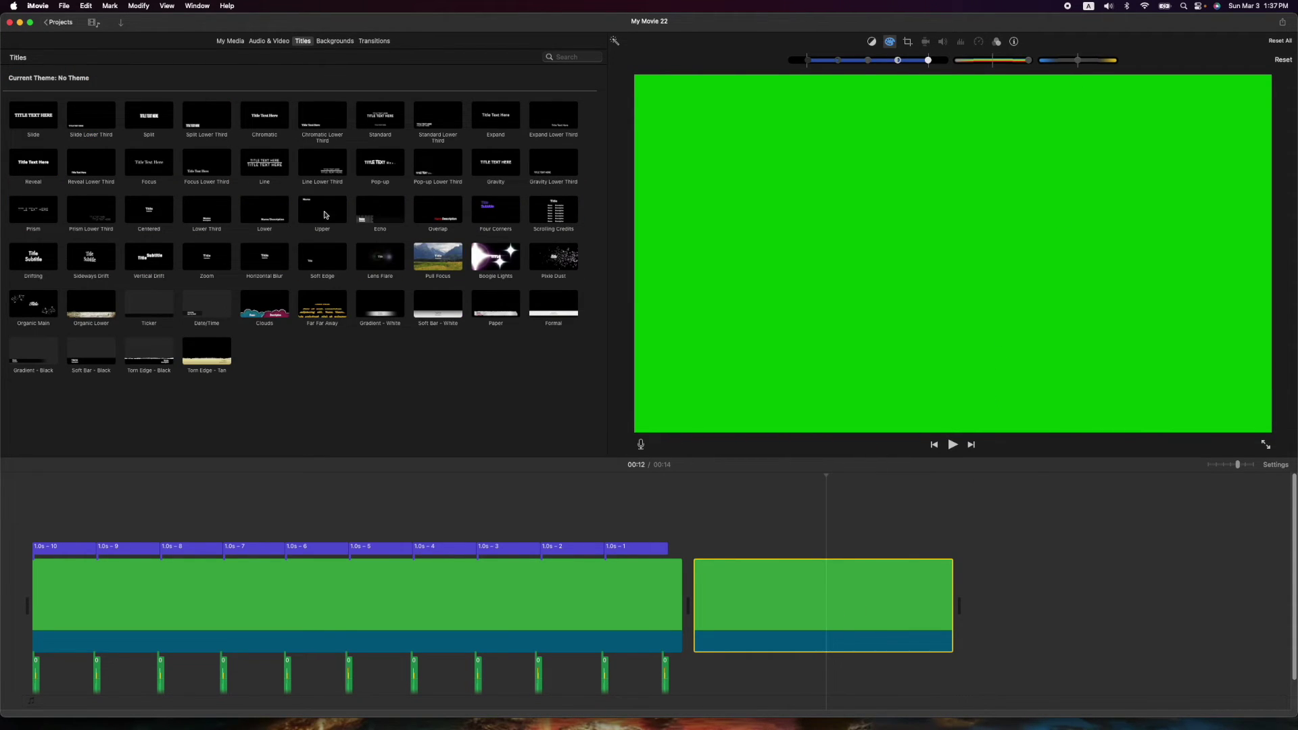
{"action": "left_click_drag", "start_coordinate": [167, 214], "coordinate": [703, 534]}
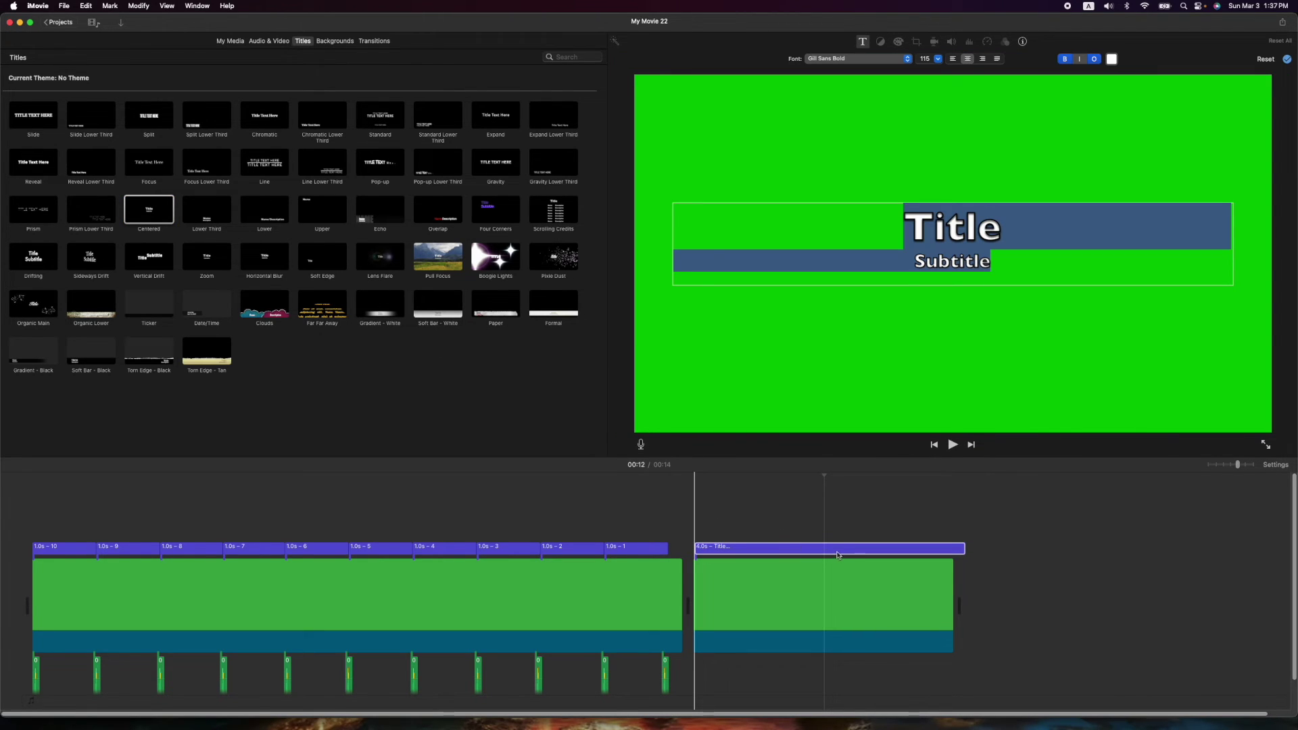
{"action": "left_click", "coordinate": [967, 549]}
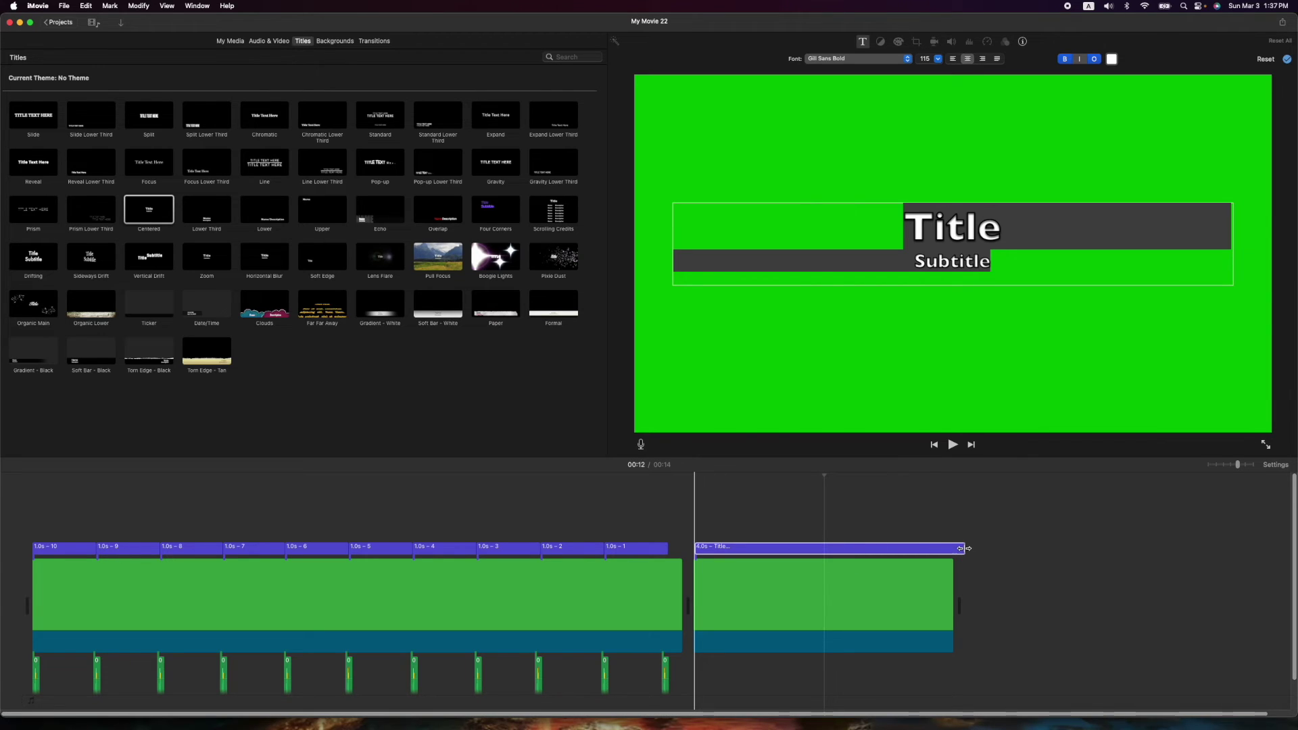
{"action": "left_click_drag", "start_coordinate": [960, 550], "coordinate": [848, 549]}
{"action": "left_click", "coordinate": [1022, 41]}
{"action": "left_click", "coordinate": [1049, 55]}
{"action": "left_click", "coordinate": [1052, 59]}
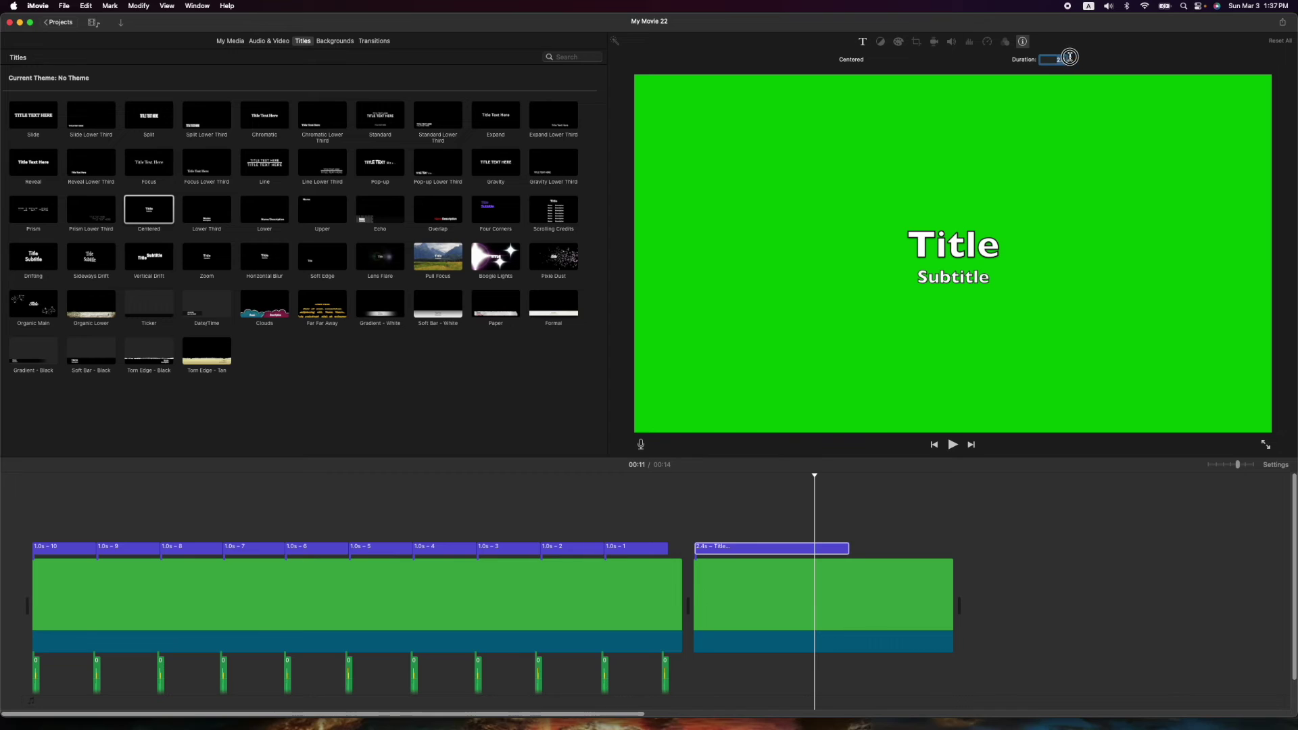
{"action": "type", "text": "1."}
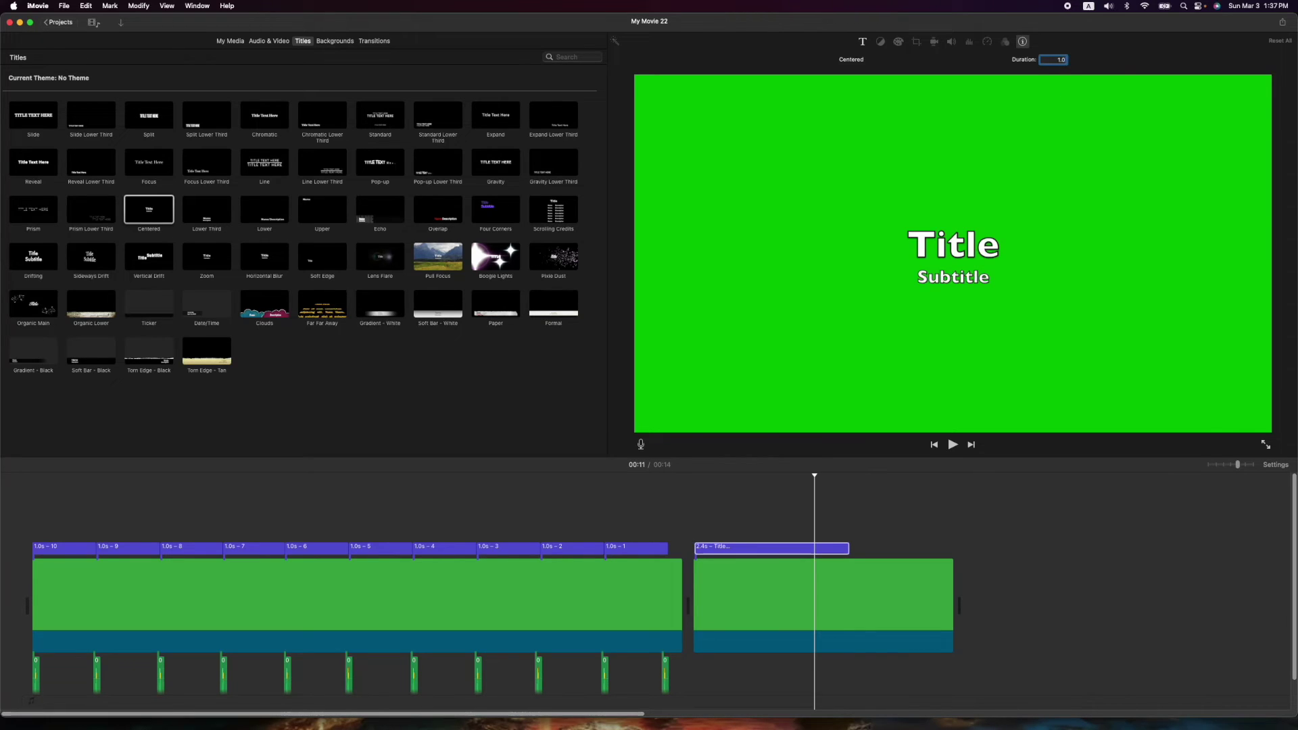
{"action": "key", "text": "Return"}
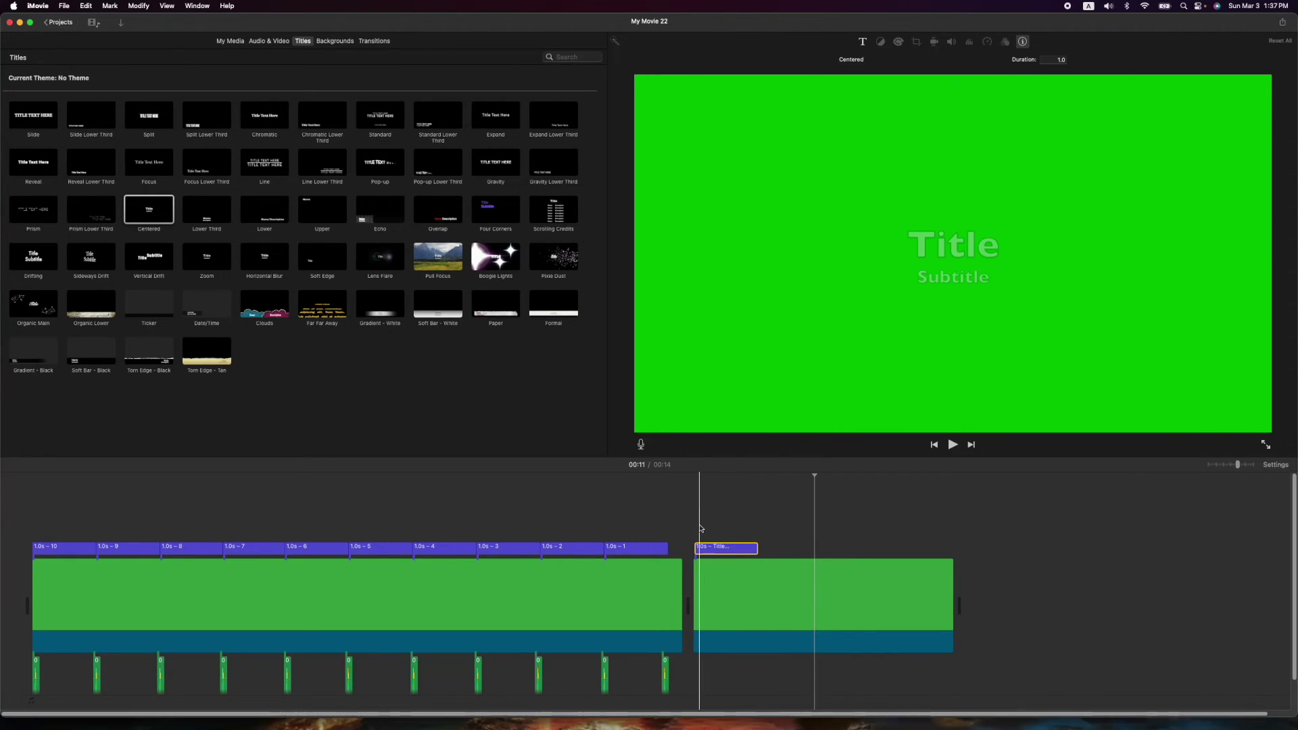
Step: Replace the new title's placeholder text with 05 and set its font to American Typewriter Bold
{"action": "left_click", "coordinate": [1008, 272]}
{"action": "left_click_drag", "start_coordinate": [1008, 271], "coordinate": [808, 180]}
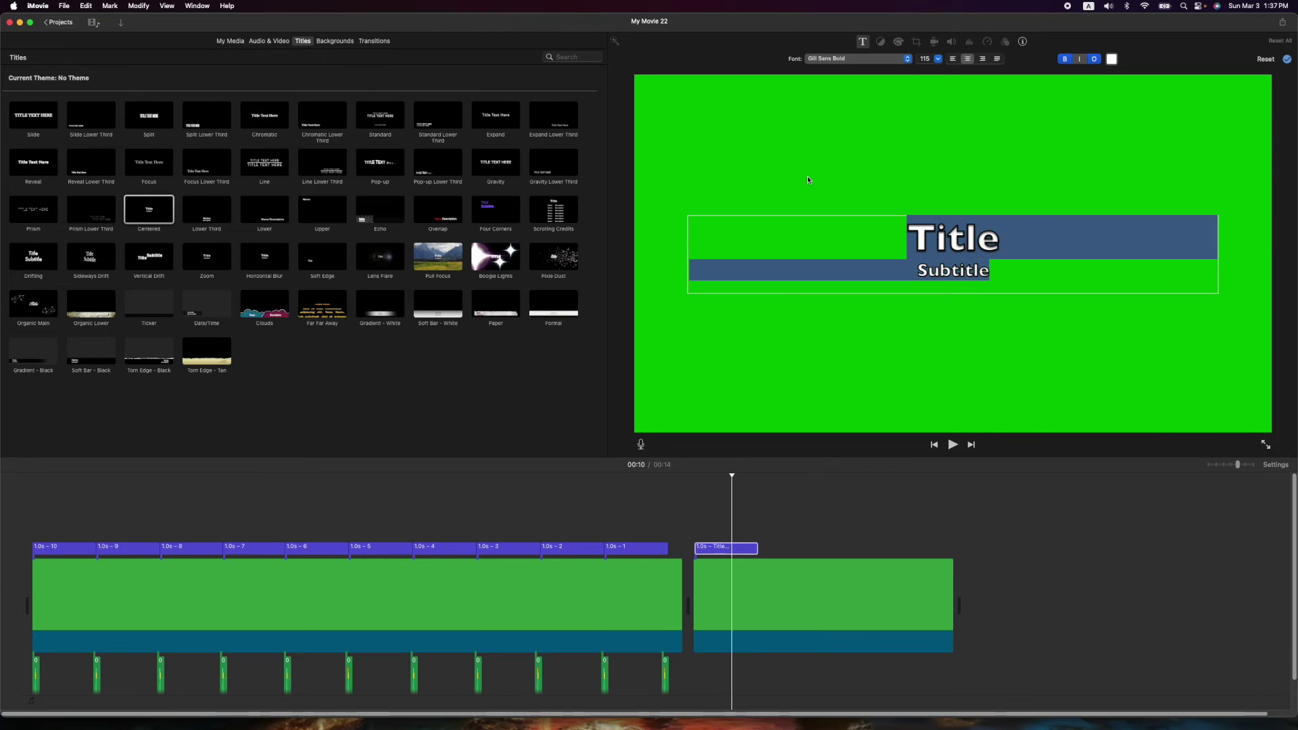
{"action": "type", "text": "05"}
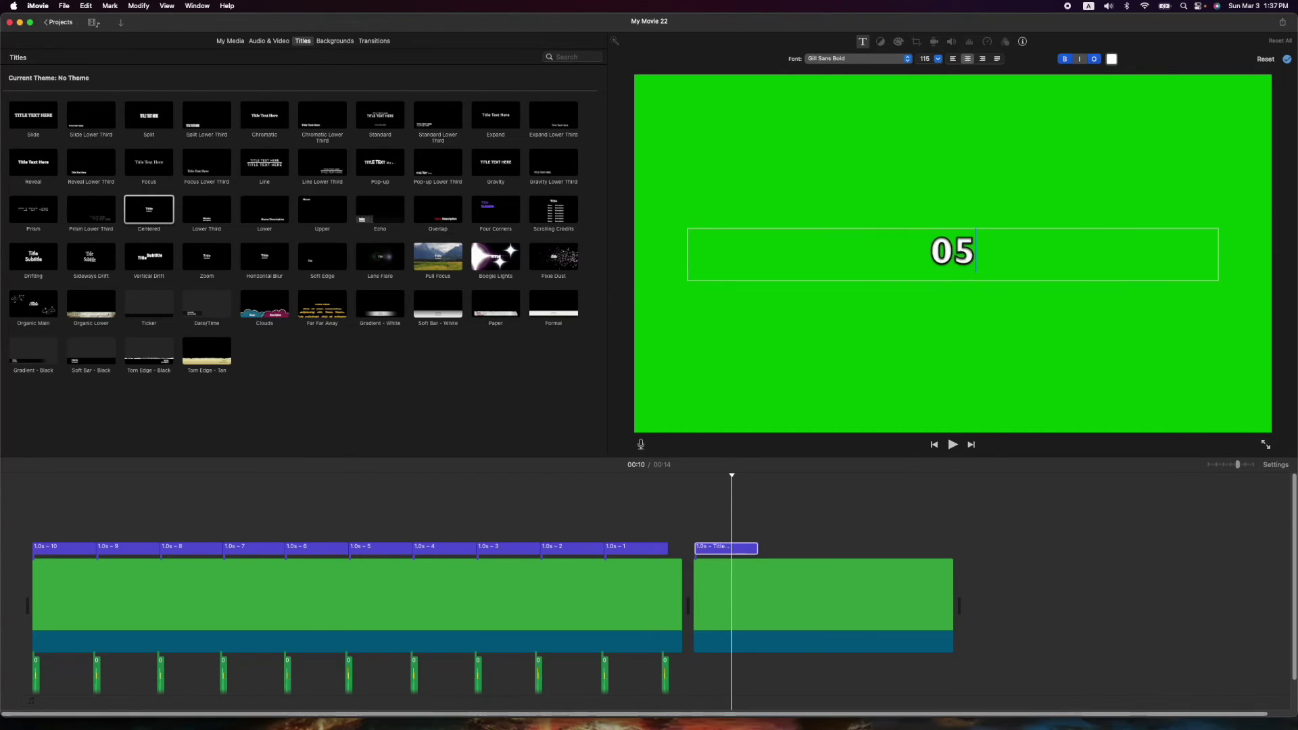
{"action": "left_click", "coordinate": [897, 58]}
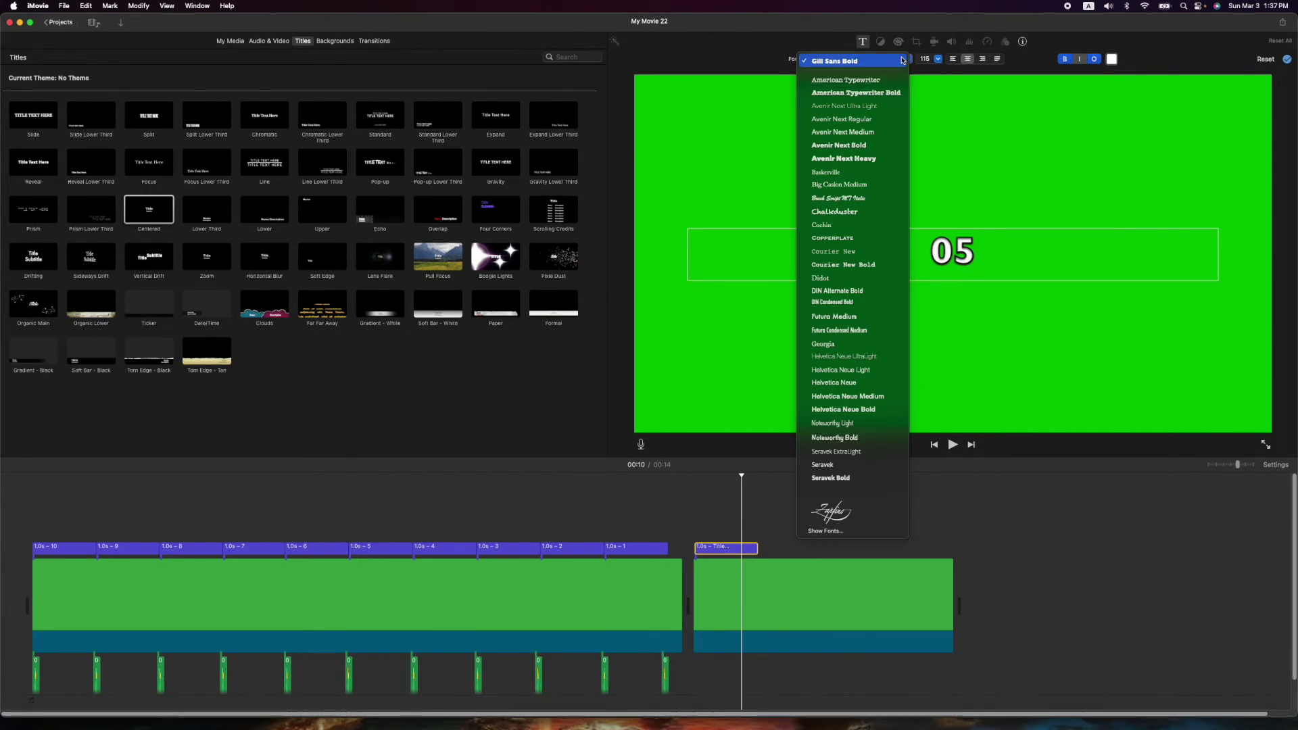
{"action": "left_click", "coordinate": [855, 91]}
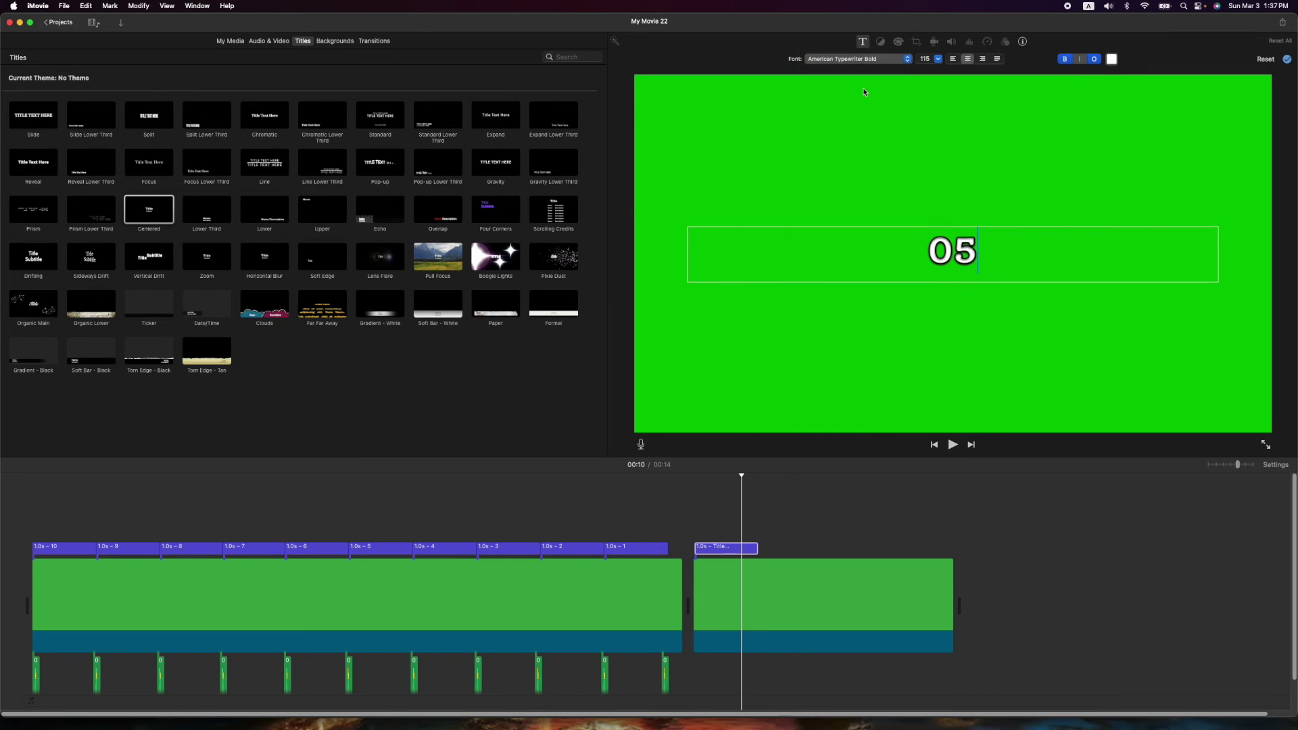
Step: Turn off the outline on the 05 title text and keep the text bold
{"action": "left_click", "coordinate": [1094, 59]}
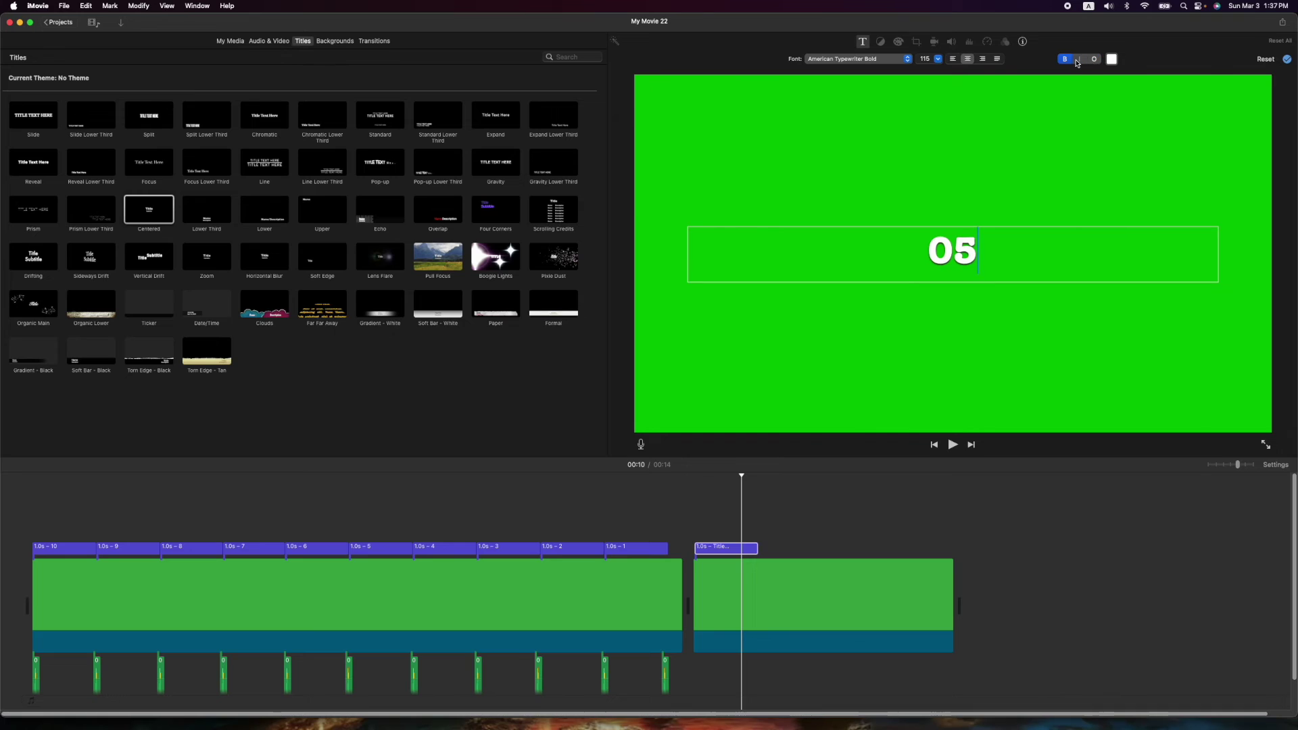
{"action": "double_click", "coordinate": [972, 244]}
{"action": "left_click", "coordinate": [1066, 60]}
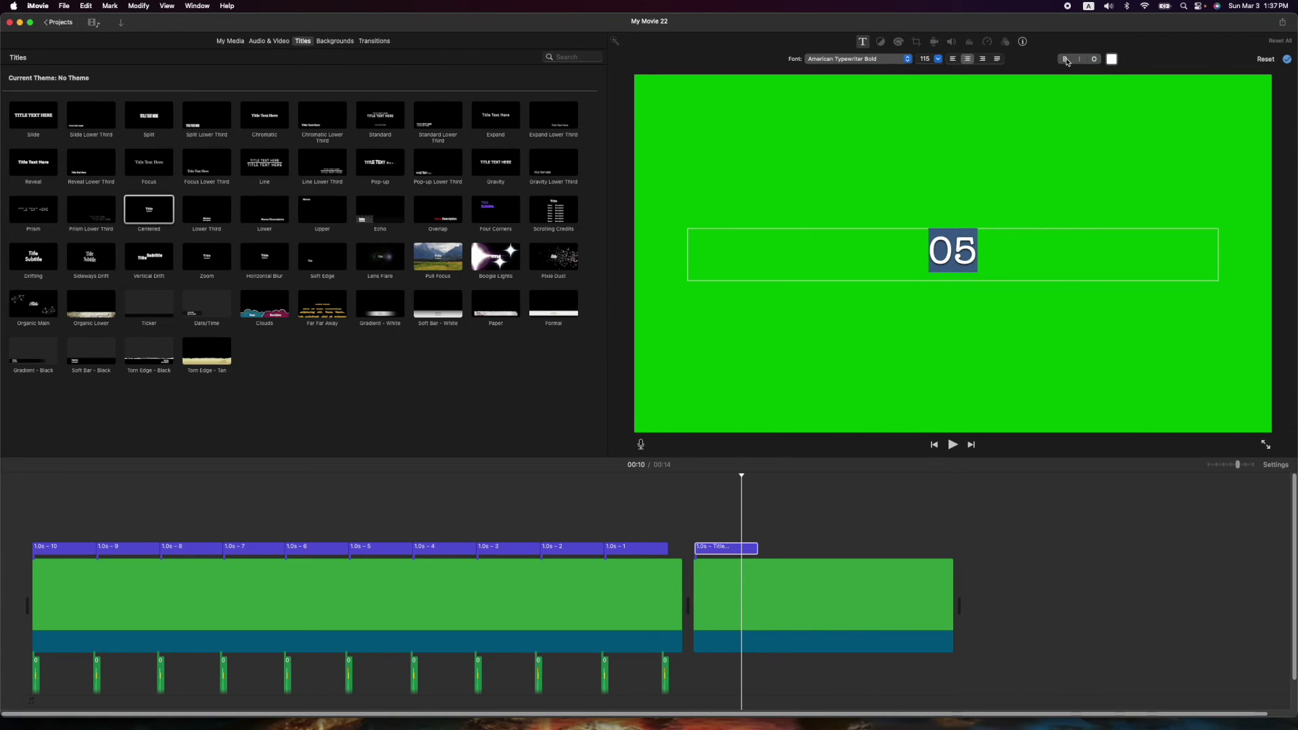
{"action": "left_click", "coordinate": [1066, 59]}
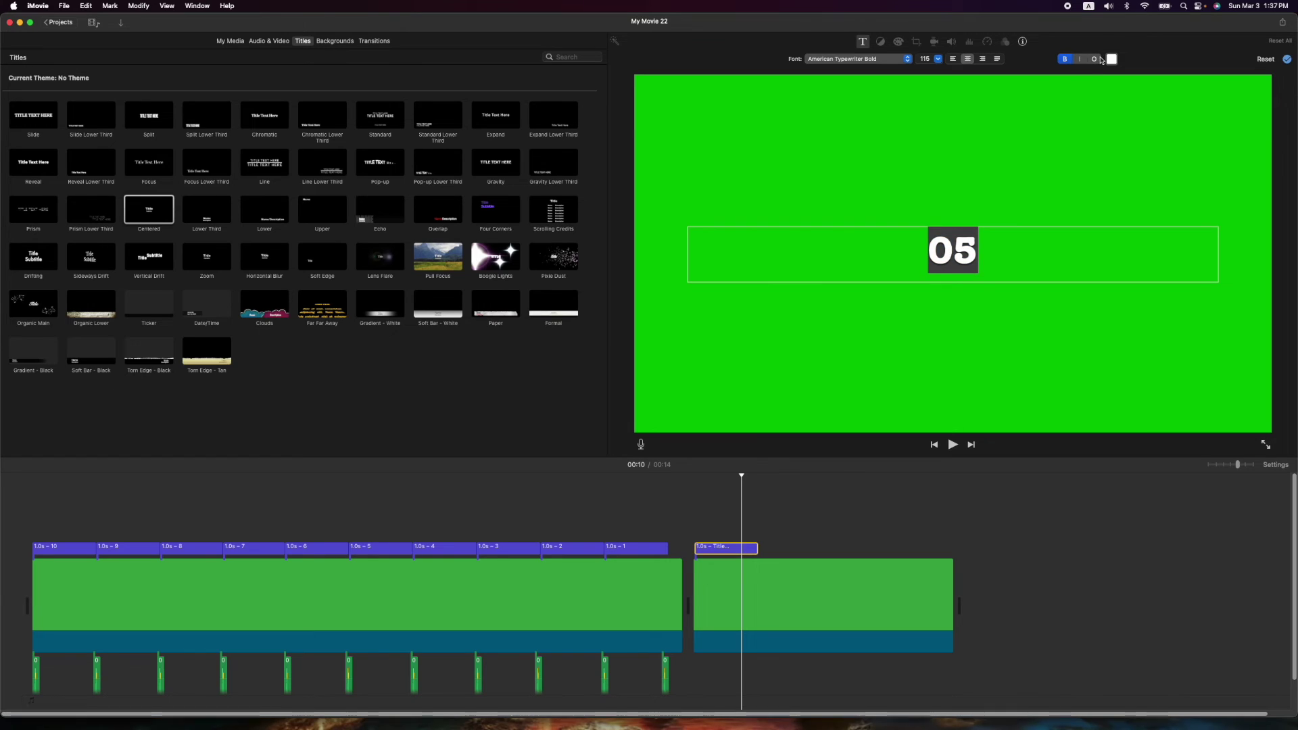
{"action": "left_click", "coordinate": [1097, 59]}
Step: Try several pencil colours for the 05 title text and choose Teal
{"action": "left_click", "coordinate": [1111, 58]}
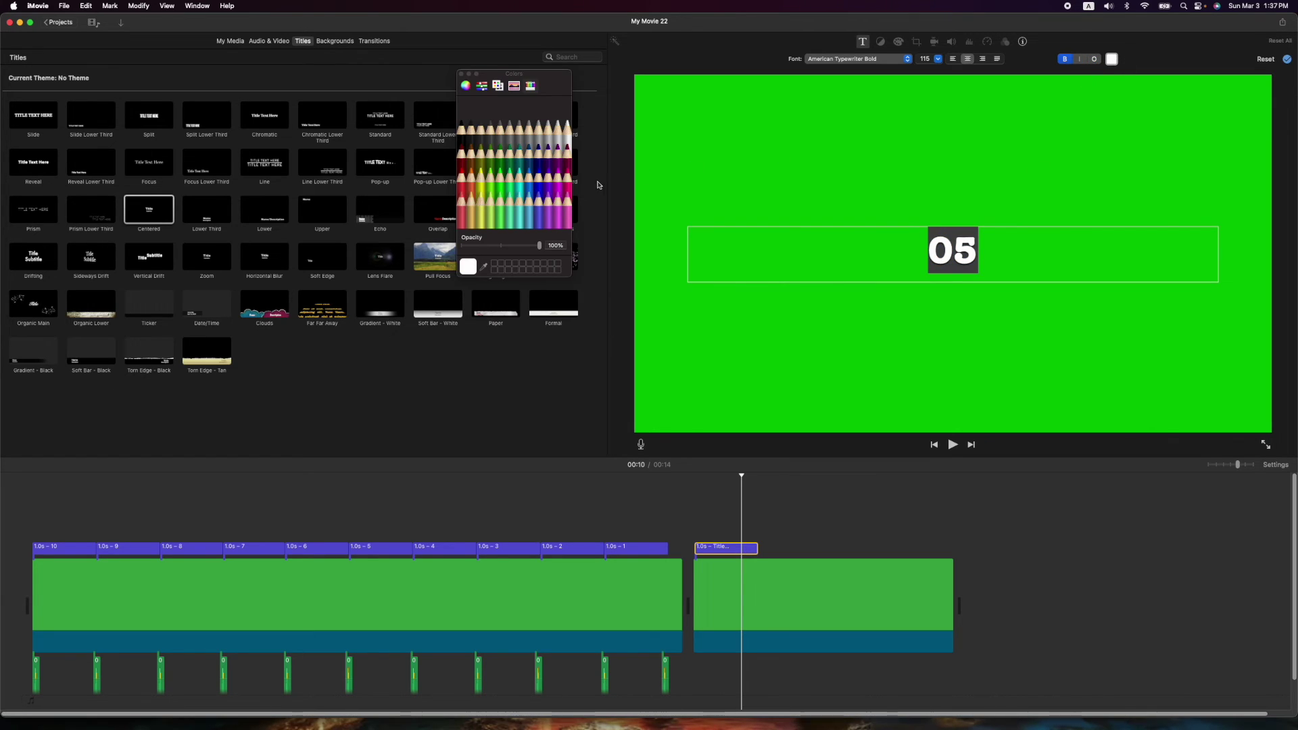
{"action": "left_click", "coordinate": [481, 181]}
{"action": "left_click", "coordinate": [531, 177]}
{"action": "left_click", "coordinate": [545, 179]}
{"action": "left_click", "coordinate": [561, 182]}
{"action": "left_click", "coordinate": [519, 145]}
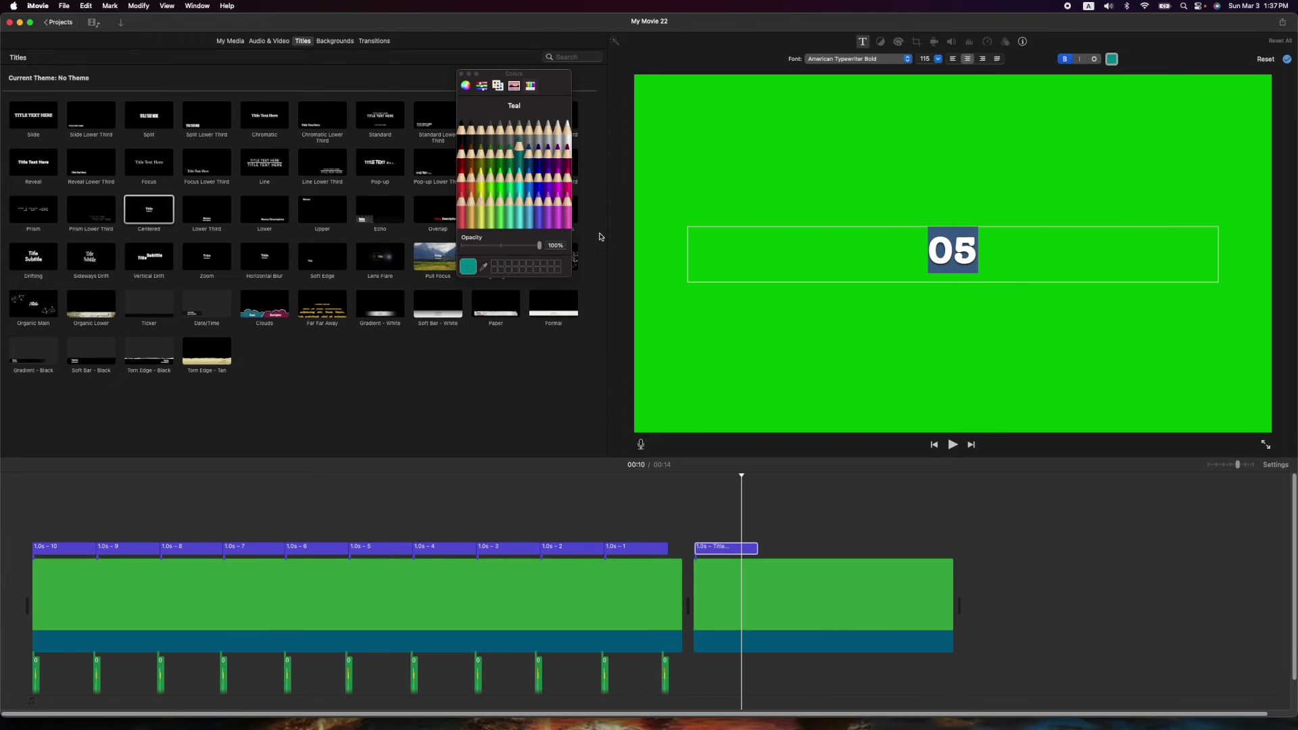
Step: Play the 05 title from the start of the second green clip and select that clip
{"action": "left_click", "coordinate": [703, 521]}
{"action": "key", "text": "space"}
{"action": "left_click", "coordinate": [778, 578]}
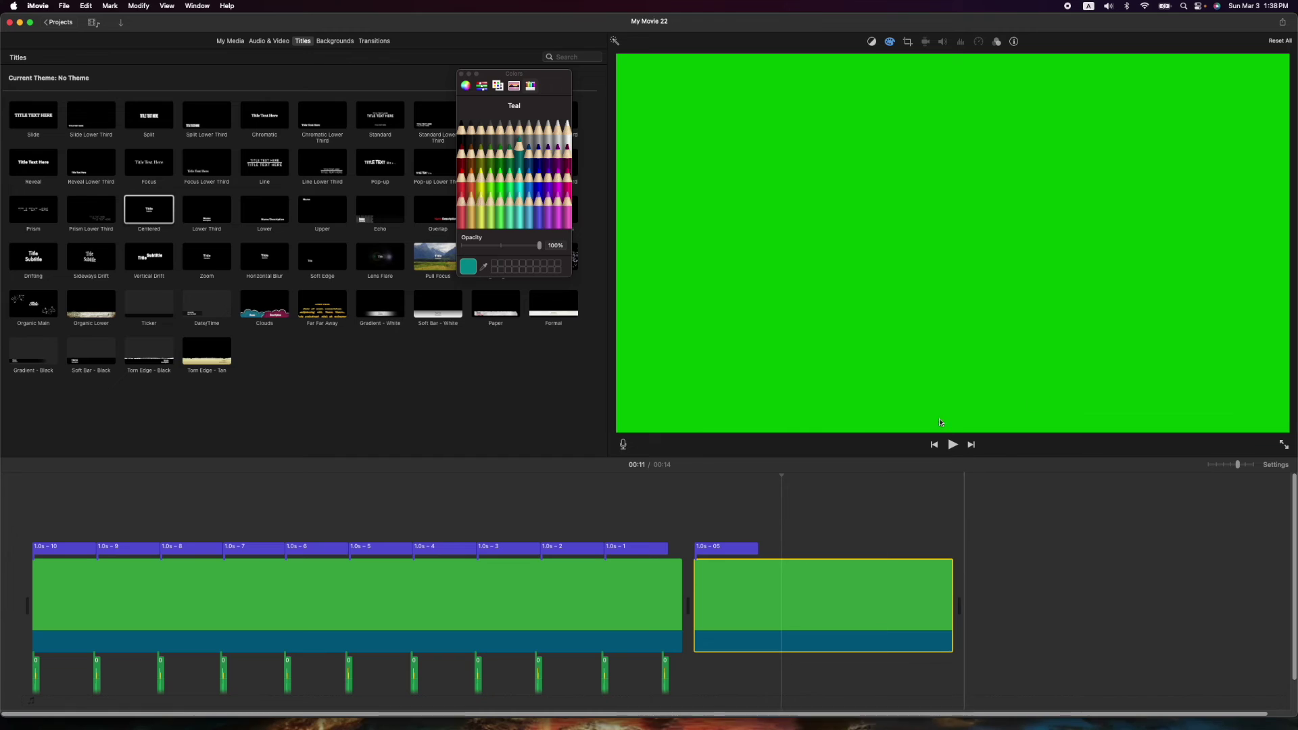
Step: Close the colour picker, open the Countdown Final project and examine the imported countdown clip in the My Movie 14 event
{"action": "left_click", "coordinate": [59, 22]}
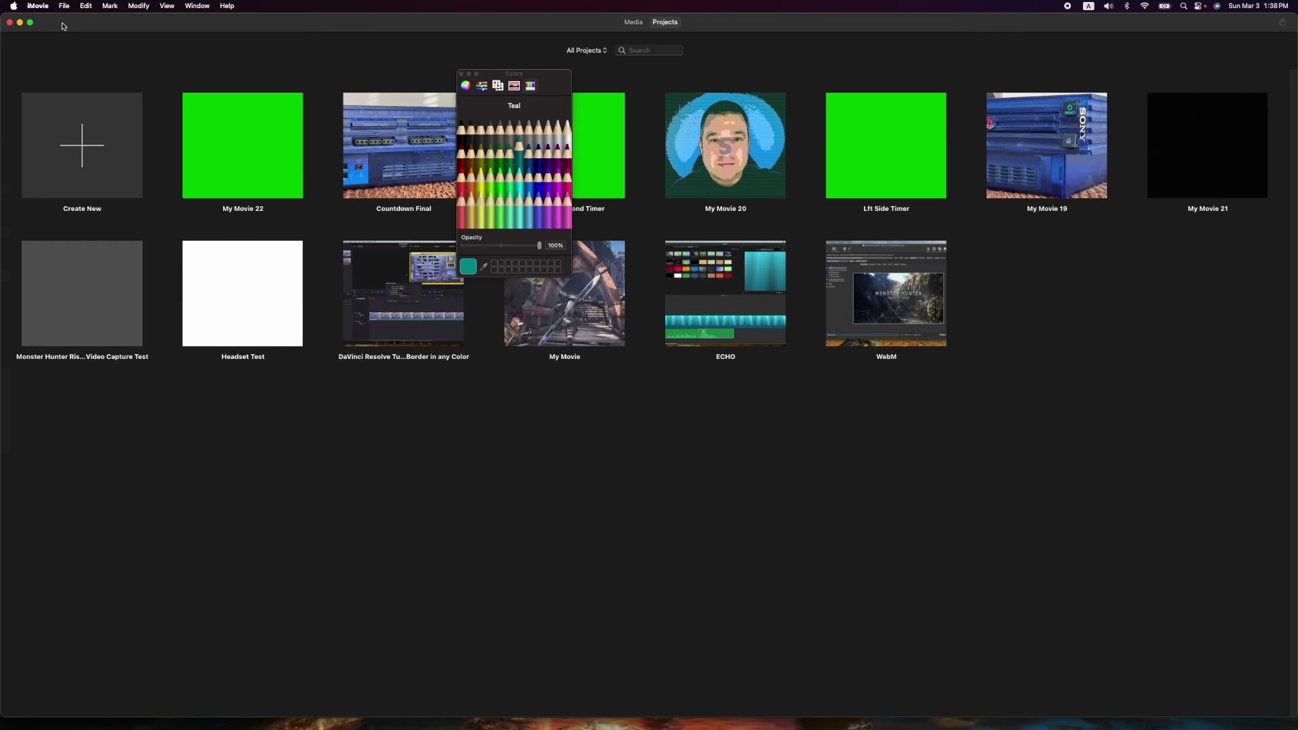
{"action": "left_click", "coordinate": [460, 75]}
{"action": "double_click", "coordinate": [409, 161]}
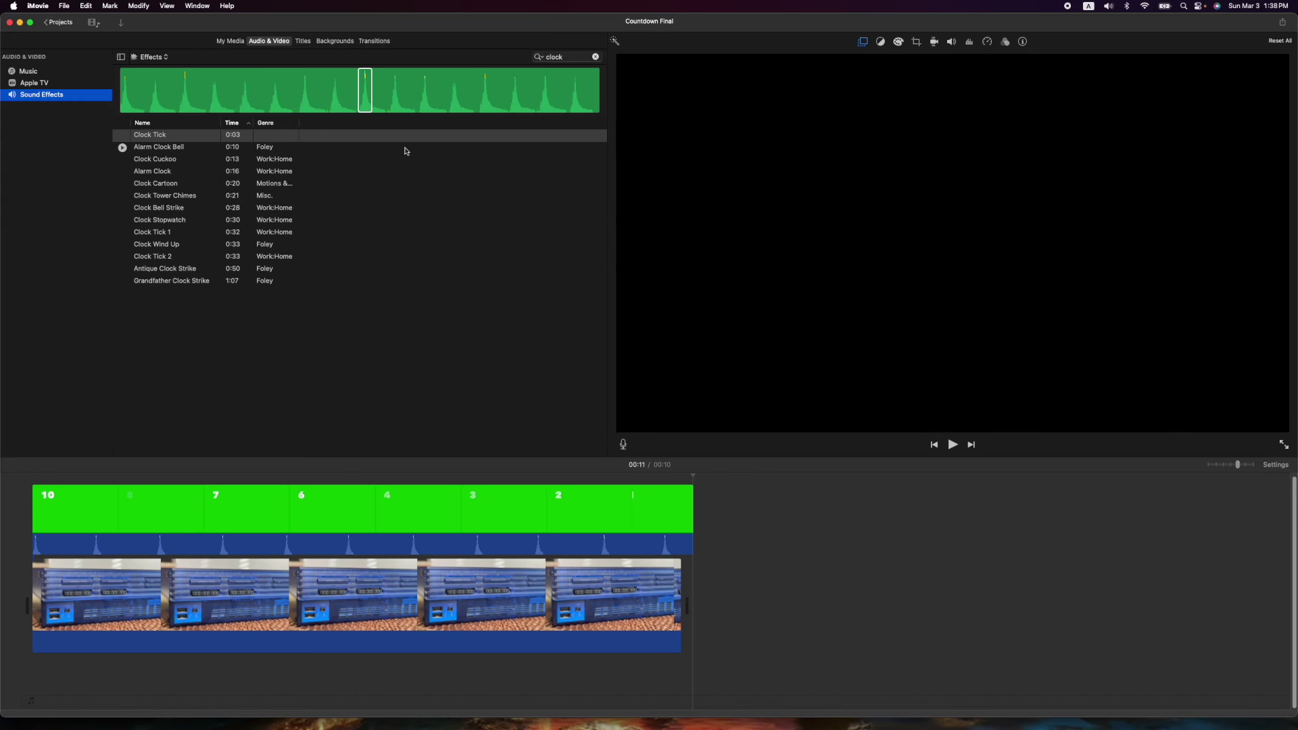
{"action": "key", "text": "Home"}
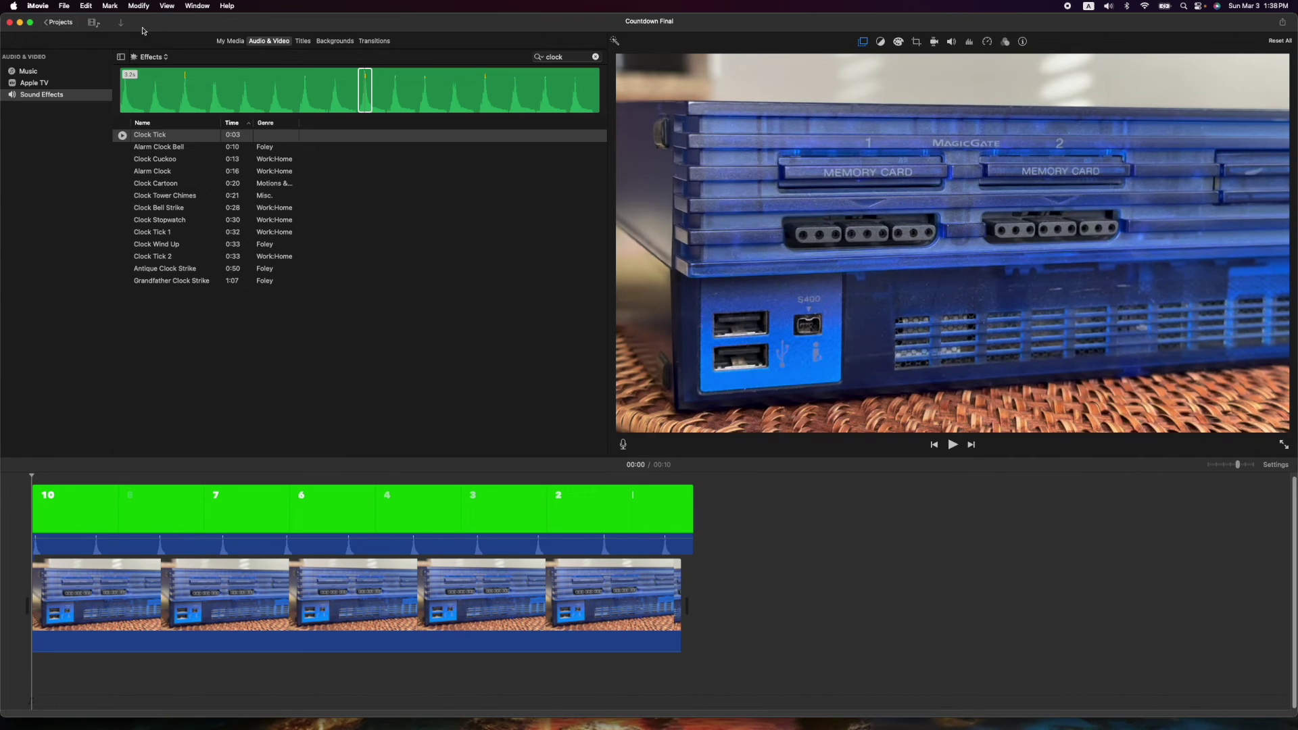
{"action": "left_click", "coordinate": [230, 42]}
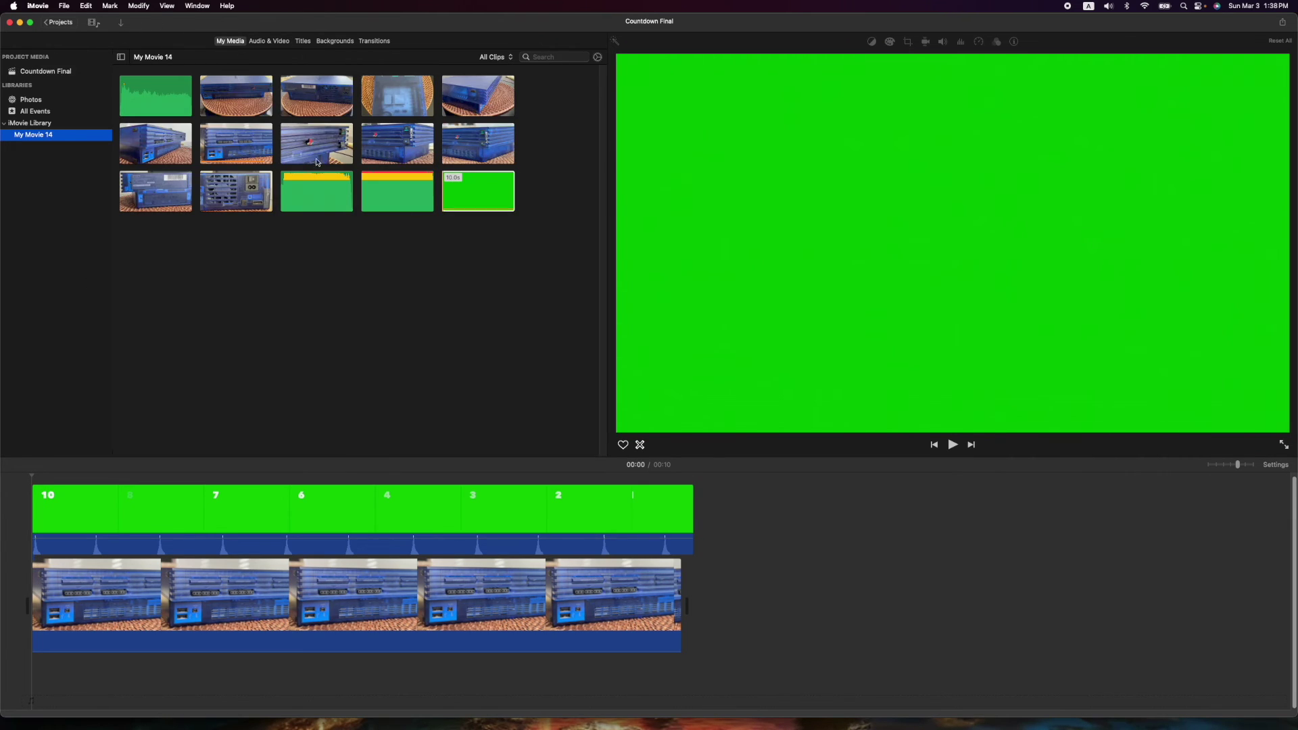
{"action": "left_click", "coordinate": [505, 210]}
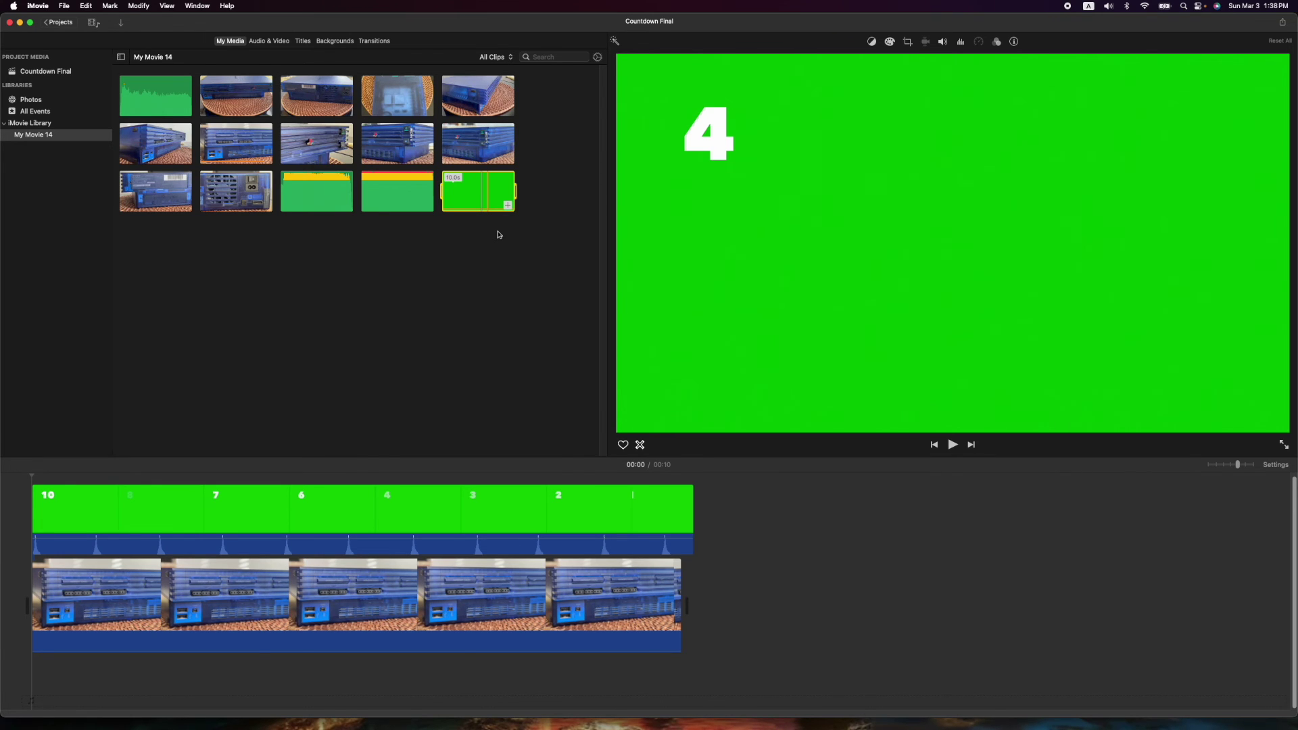
Step: Reopen My Movie 22 and place a single-tick section of Clock Tick below the second green clip, around the 12-second mark
{"action": "left_click", "coordinate": [60, 22]}
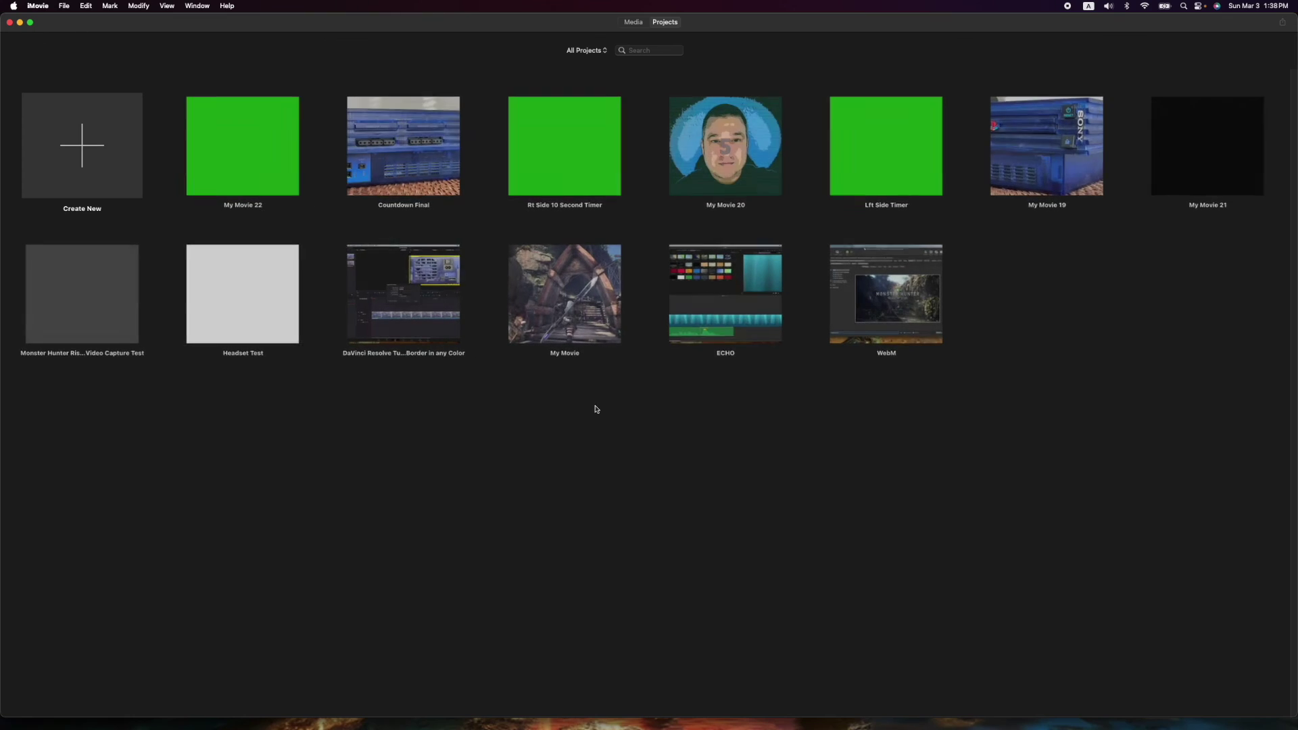
{"action": "double_click", "coordinate": [245, 142]}
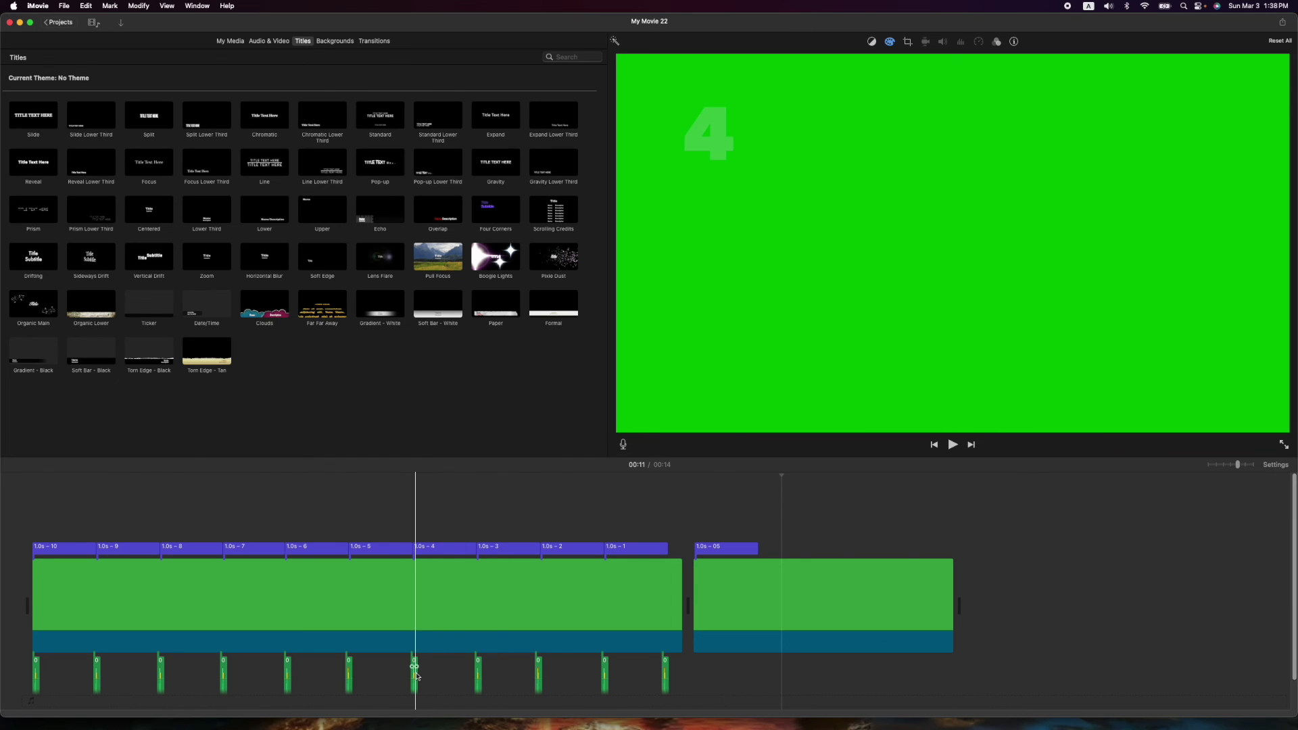
{"action": "left_click", "coordinate": [269, 42]}
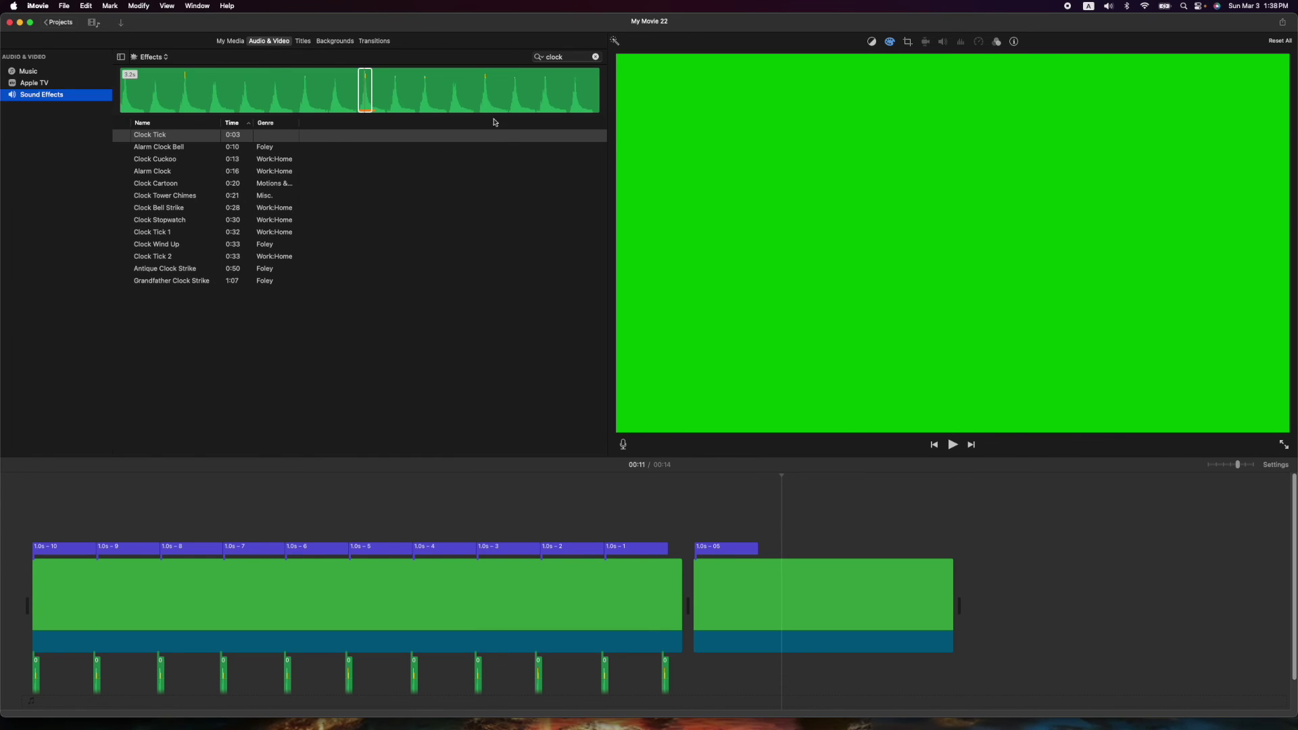
{"action": "mouse_move", "coordinate": [134, 137]}
{"action": "left_click", "coordinate": [358, 95]}
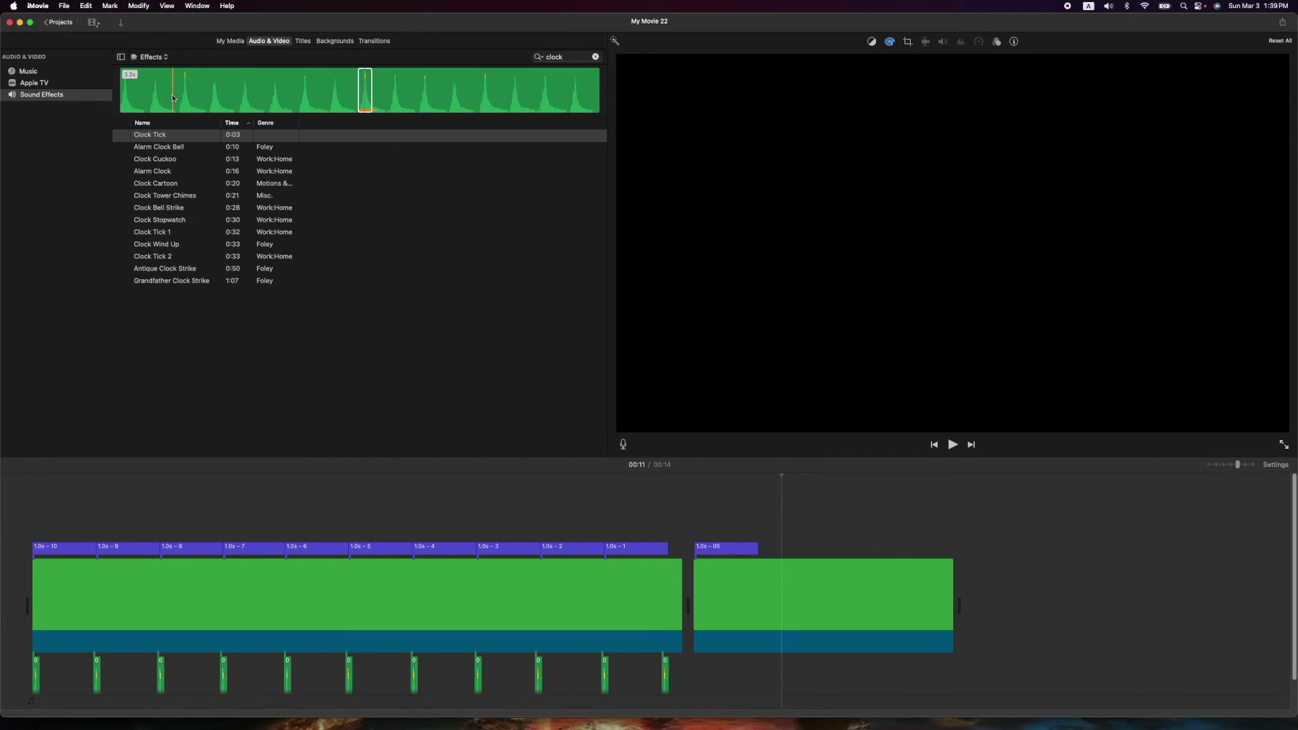
{"action": "left_click", "coordinate": [207, 98]}
{"action": "left_click_drag", "start_coordinate": [223, 102], "coordinate": [834, 643]}
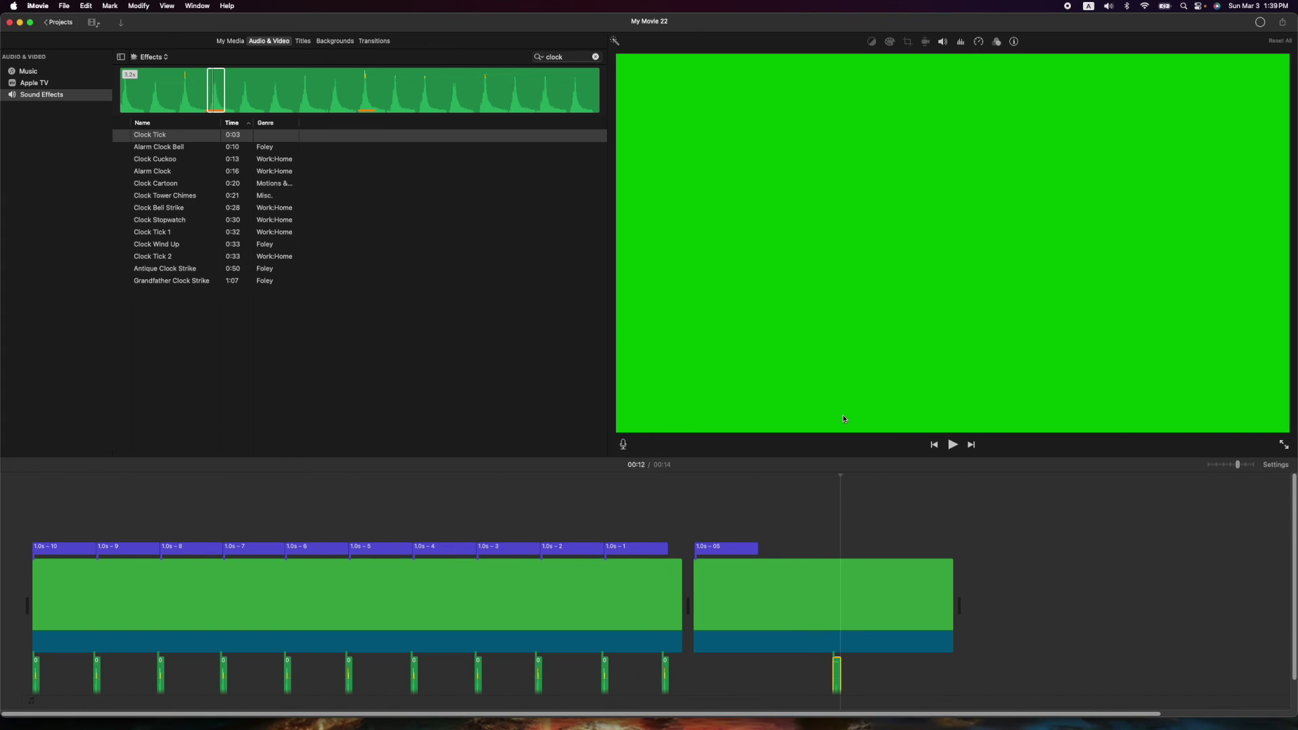